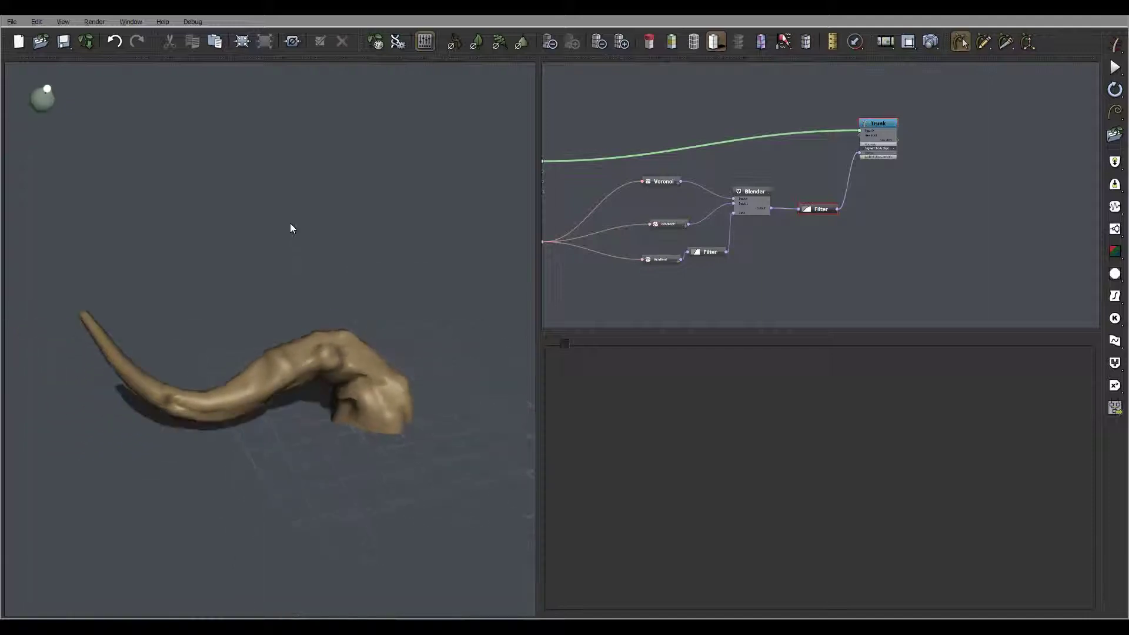
- Add a Segment geometry node beside the Trunk node and name it Leaf
middle_drag(331, 328, 362, 368)
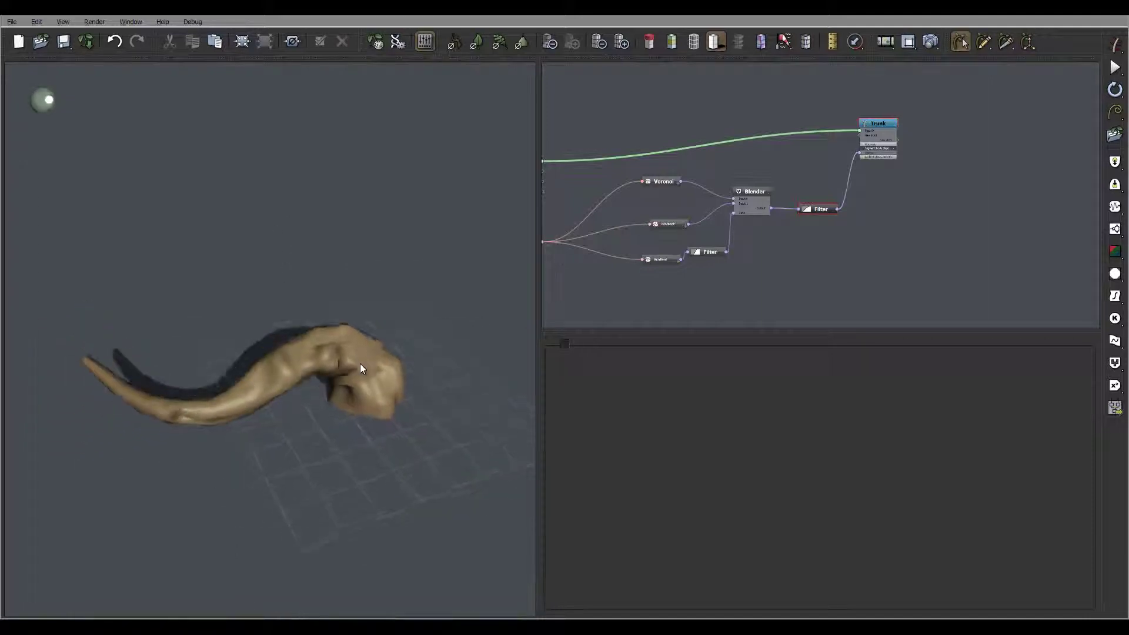
middle_drag(90, 348, 99, 287)
middle_drag(899, 221, 797, 226)
scroll(876, 162, up, 6)
middle_drag(798, 127, 727, 207)
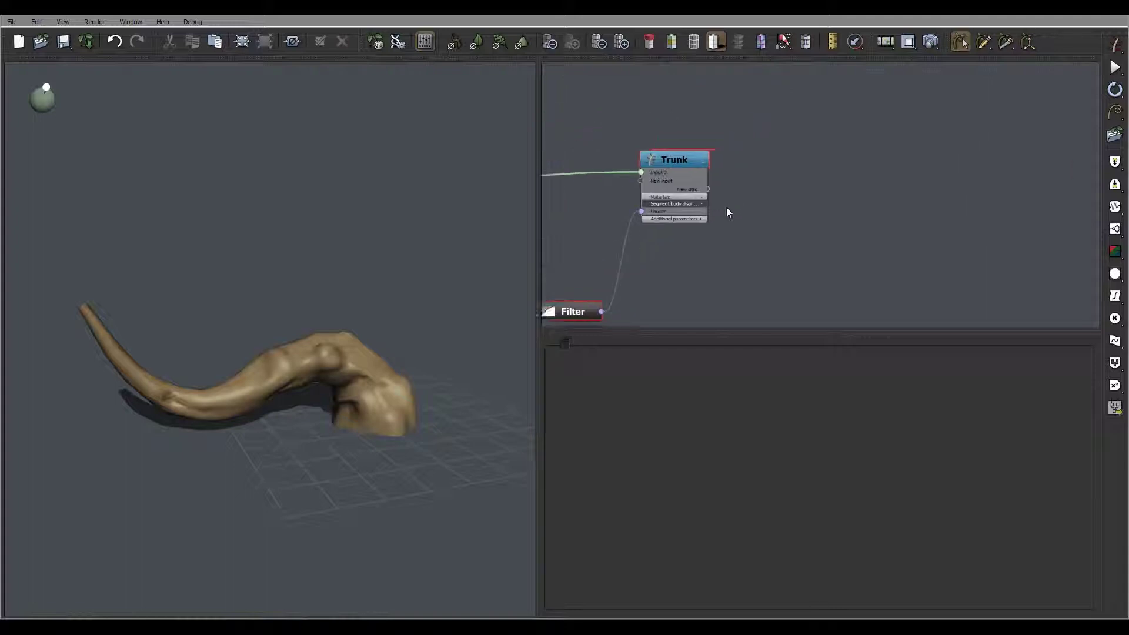
click(809, 207)
right_click(781, 193)
mouse_move(802, 198)
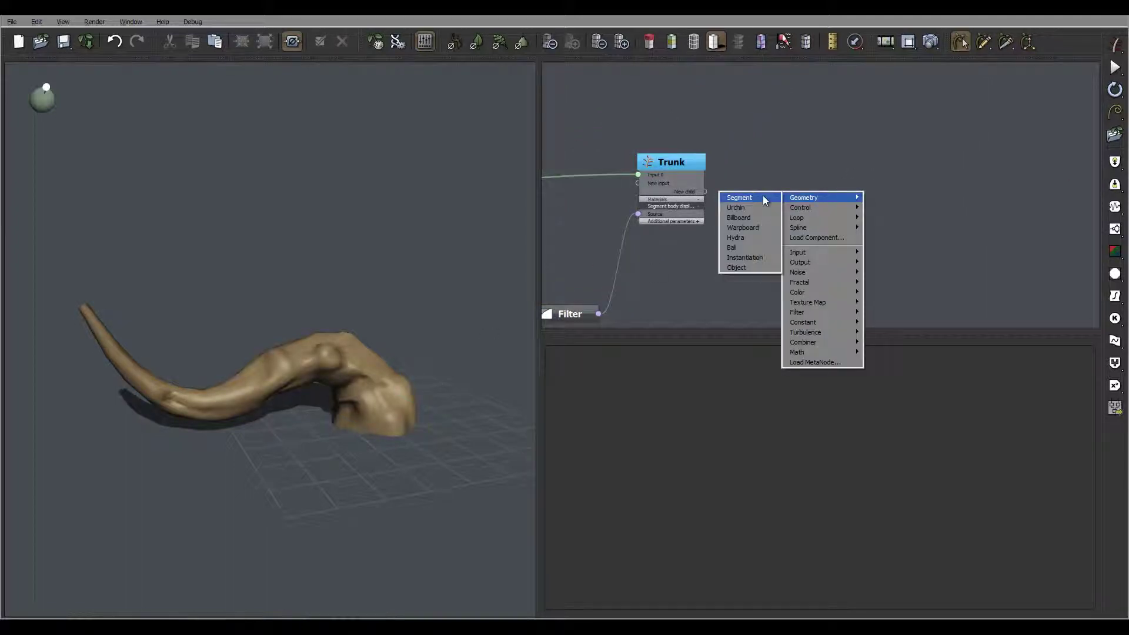
click(764, 198)
double_click(822, 197)
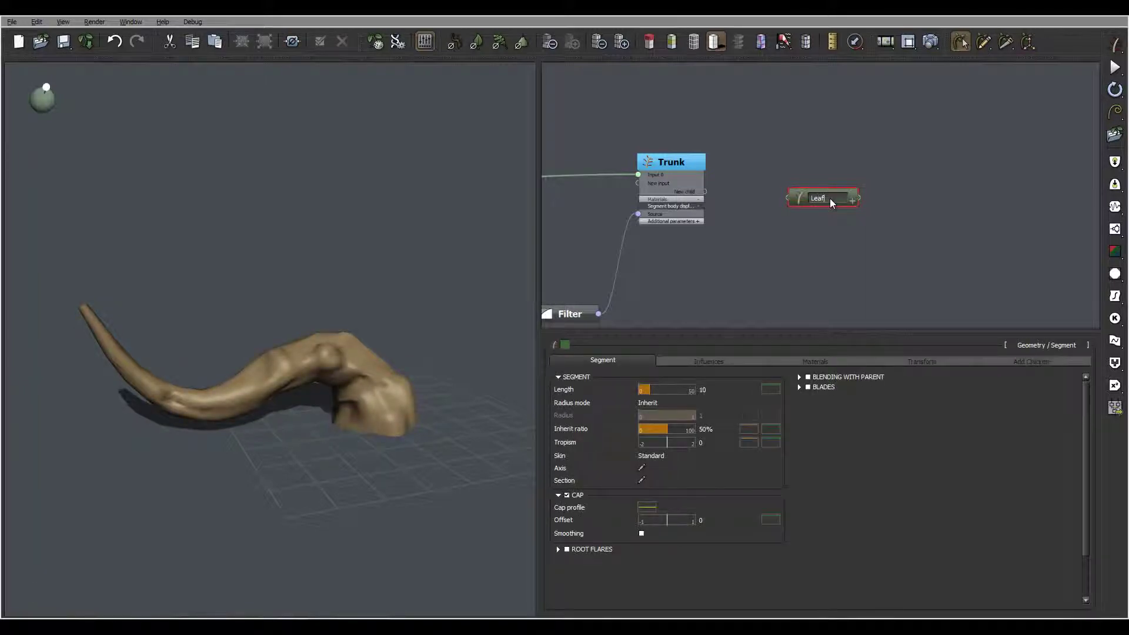
- Colour the Leaf node white and connect it to the Trunk node as its child
click(565, 344)
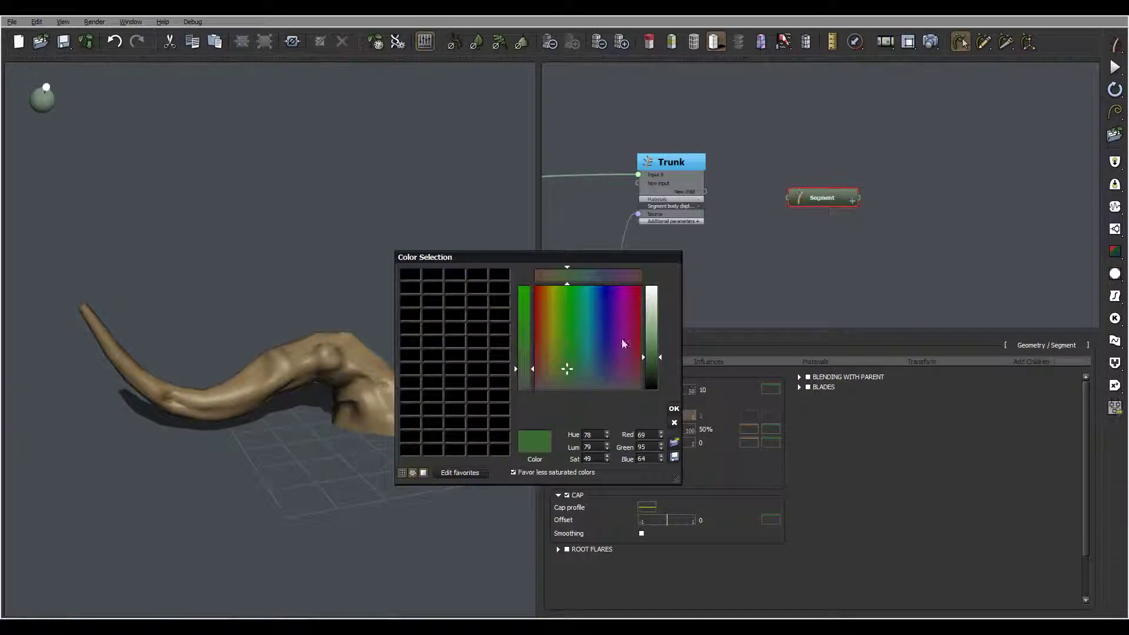
click(653, 287)
click(674, 409)
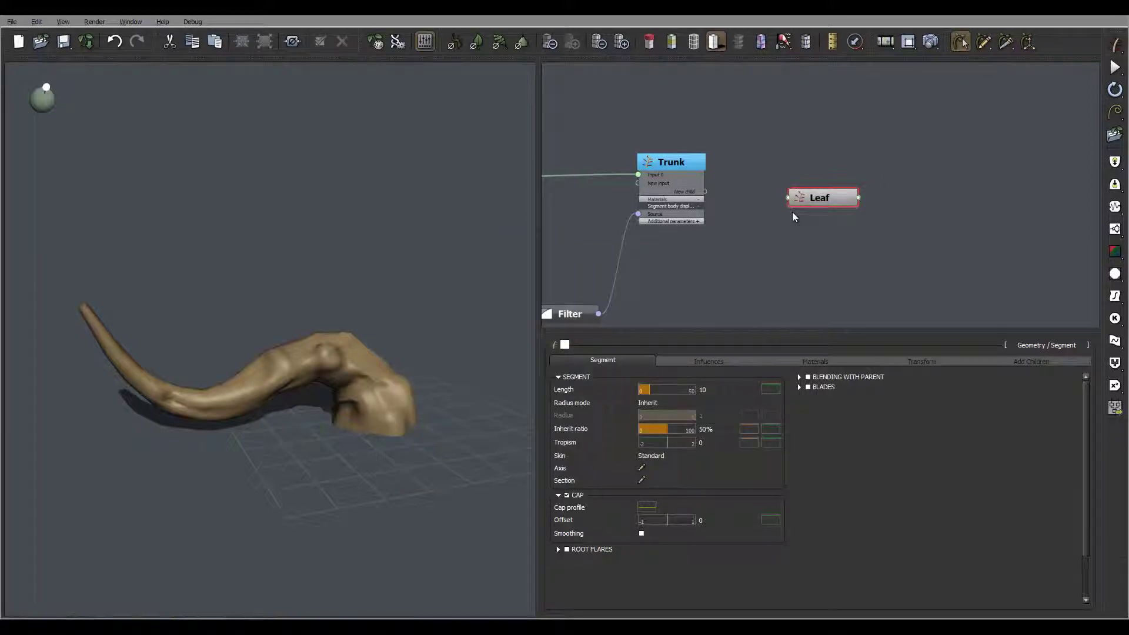
drag(789, 198, 704, 191)
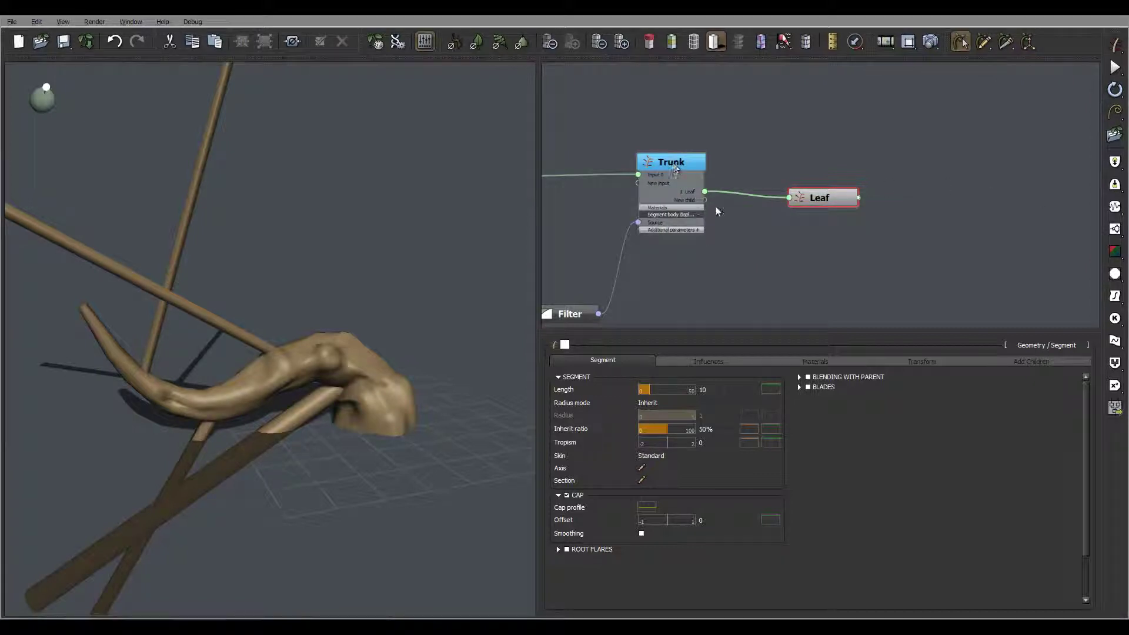
- In the Trunk's Leaf child settings, set the number of leaves to 25 with a variation of 5
click(675, 165)
click(1031, 359)
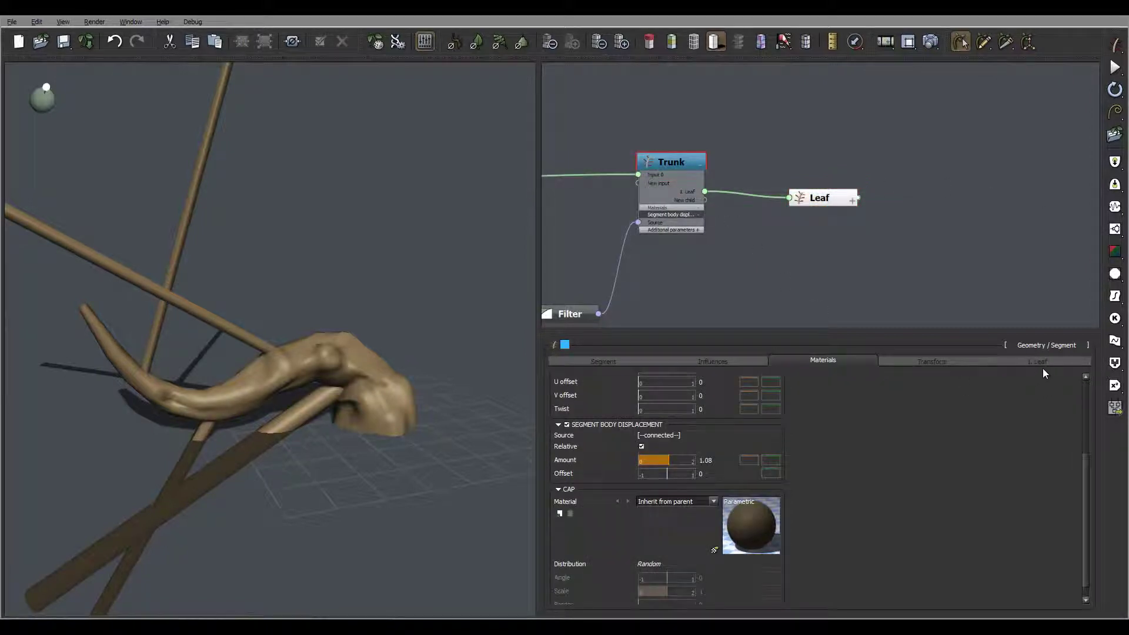
click(1047, 362)
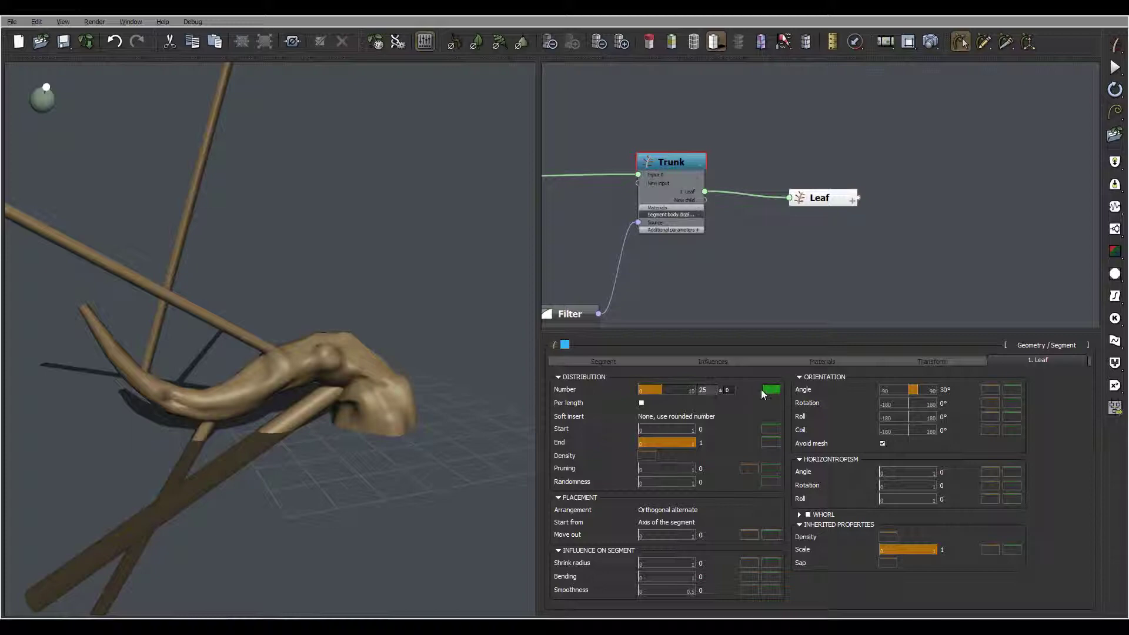
click(734, 391)
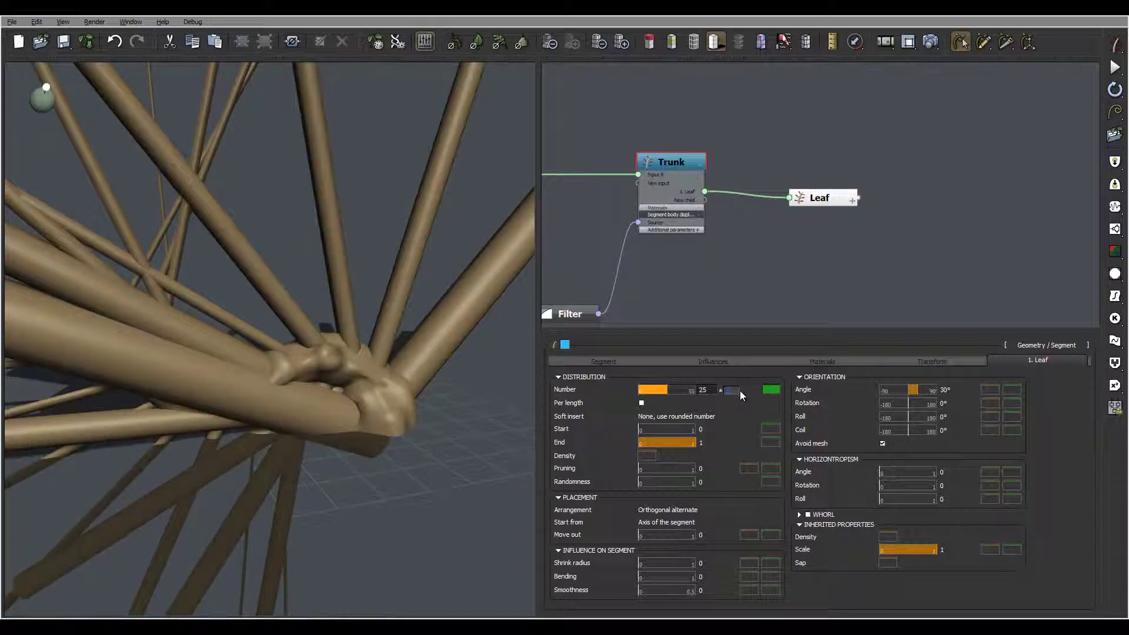
text(5)
key(Return)
right_drag(338, 298, 174, 259)
drag(176, 262, 330, 327)
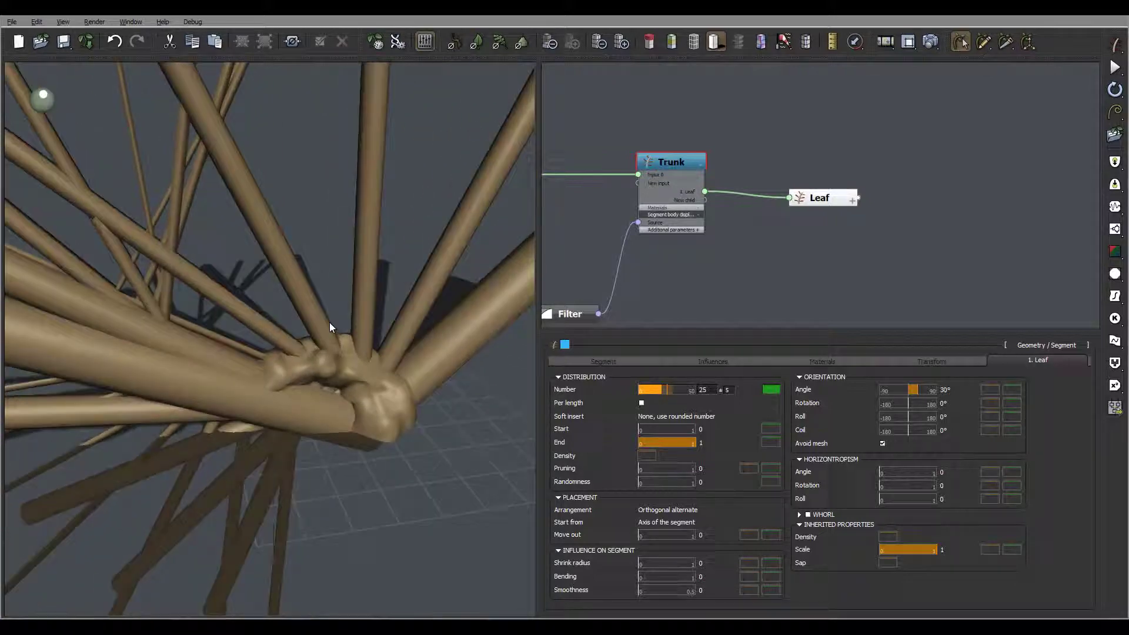
- Limit the leaf distribution along the trunk to a start of 0.07 and an end of 0.41
click(703, 443)
drag(640, 430, 642, 430)
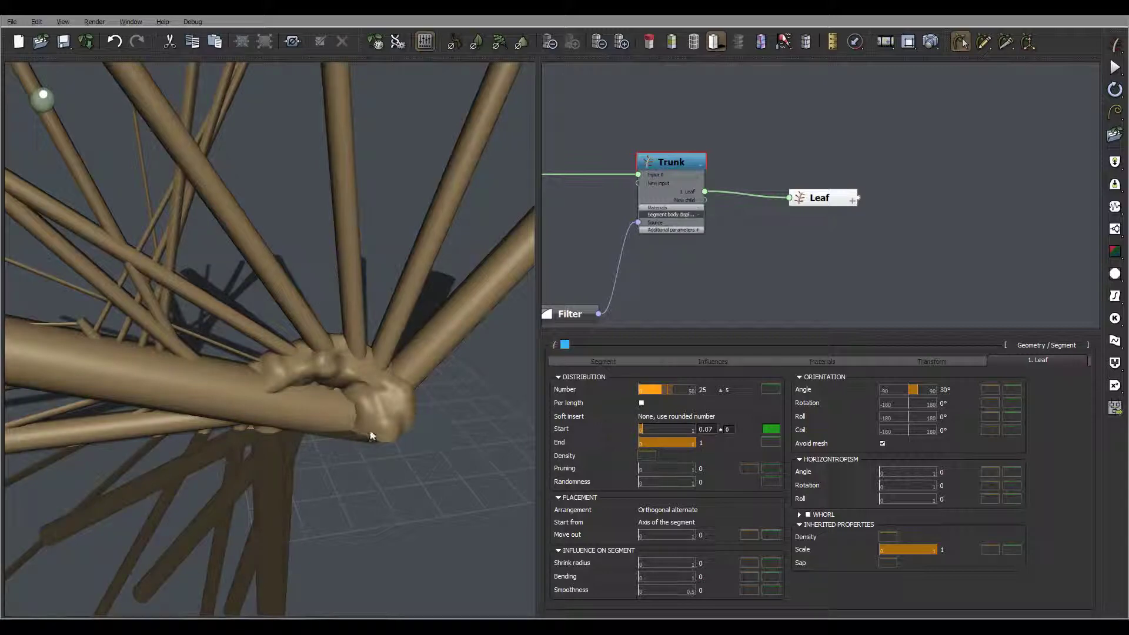
drag(676, 443, 660, 444)
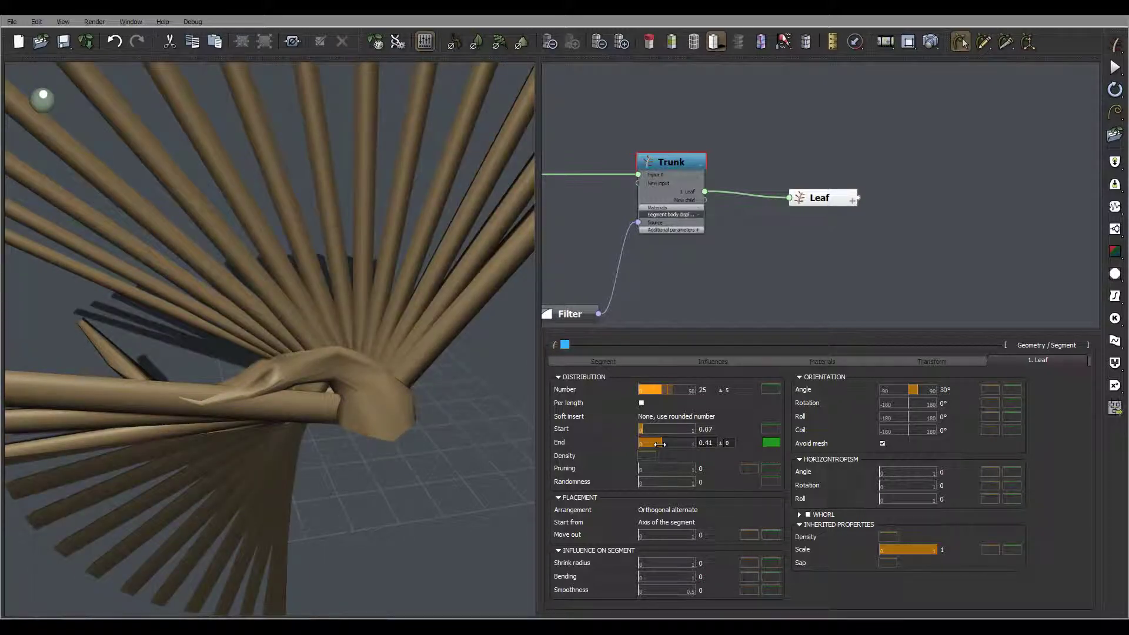
mouse_move(499, 415)
mouse_down()
mouse_move(407, 327)
mouse_move(240, 344)
mouse_move(340, 355)
mouse_move(391, 265)
mouse_move(298, 343)
mouse_up()
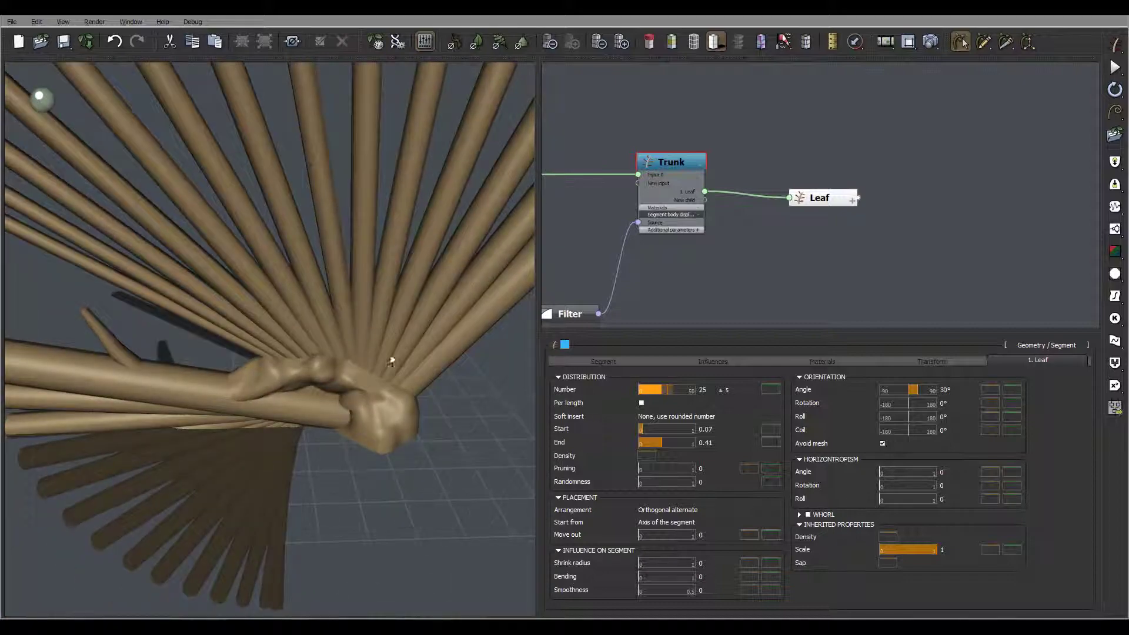
drag(391, 361, 387, 330)
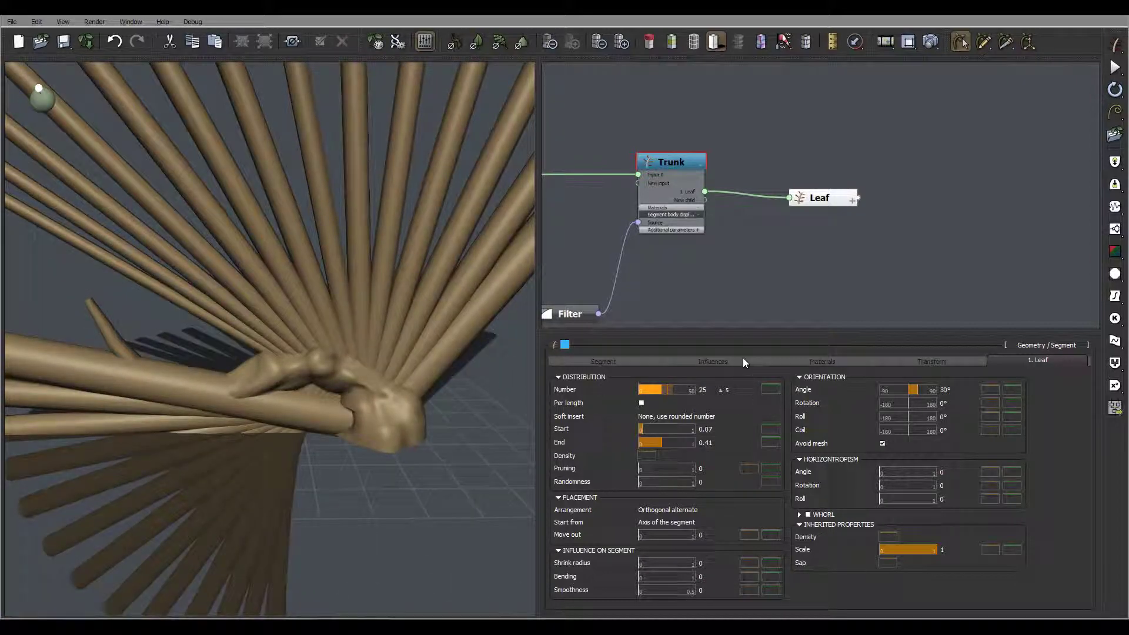
- Set the orientation angle of the leaves on the trunk to -20°
mouse_move(718, 430)
click(946, 389)
text(-20)
key(Return)
drag(308, 353, 280, 342)
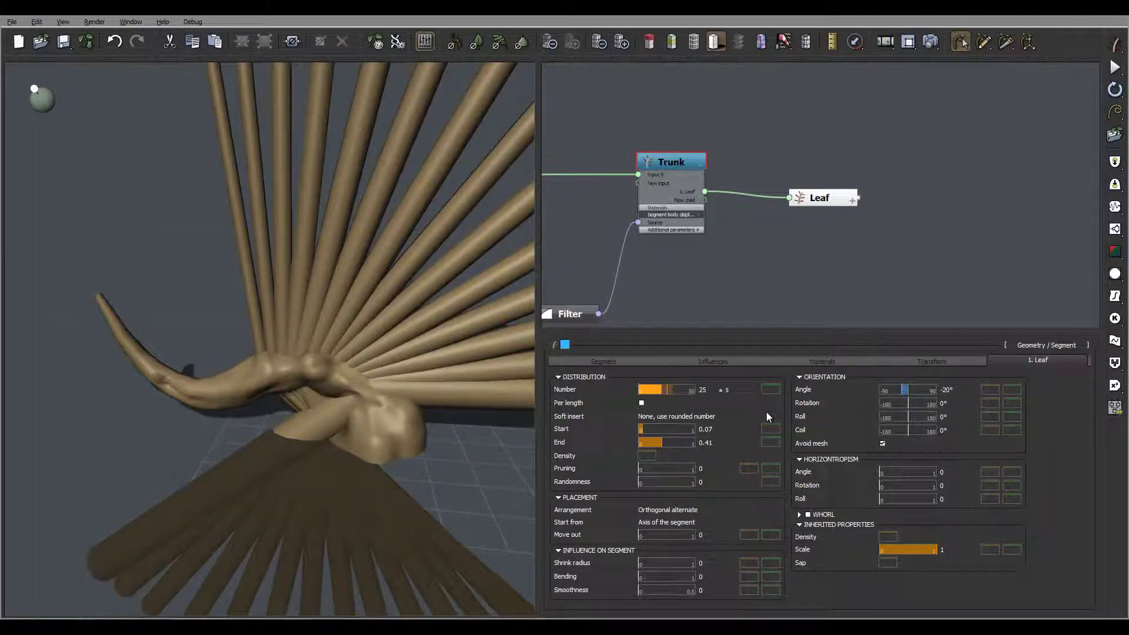
- Set the coil of the leaves around the trunk to 137°
drag(943, 430, 1006, 444)
text(13)
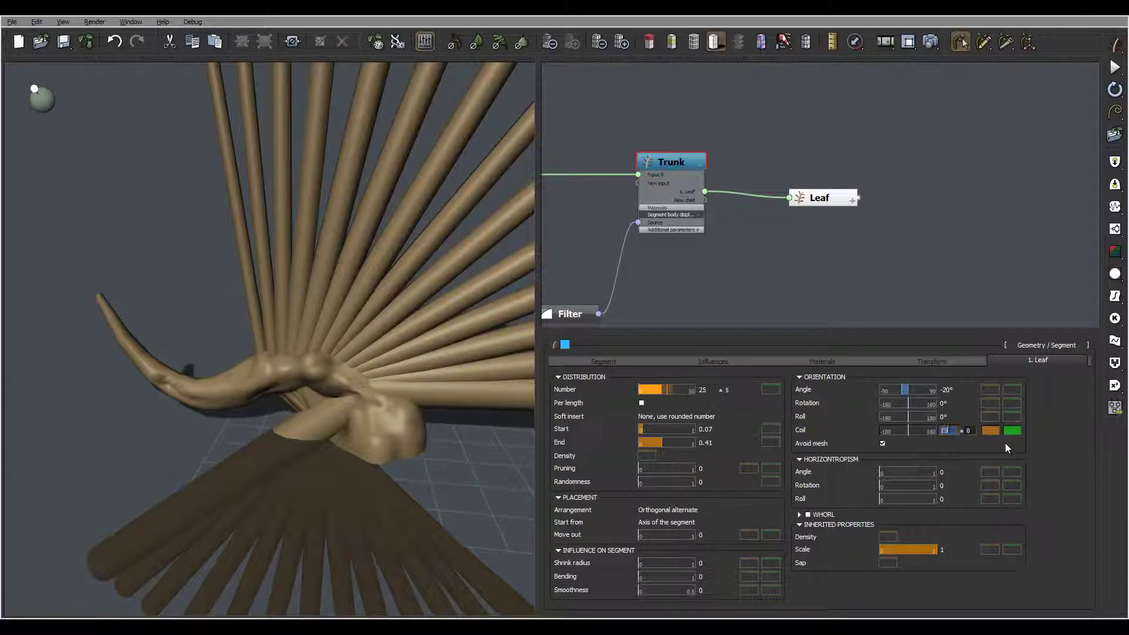
text(7)
key(Return)
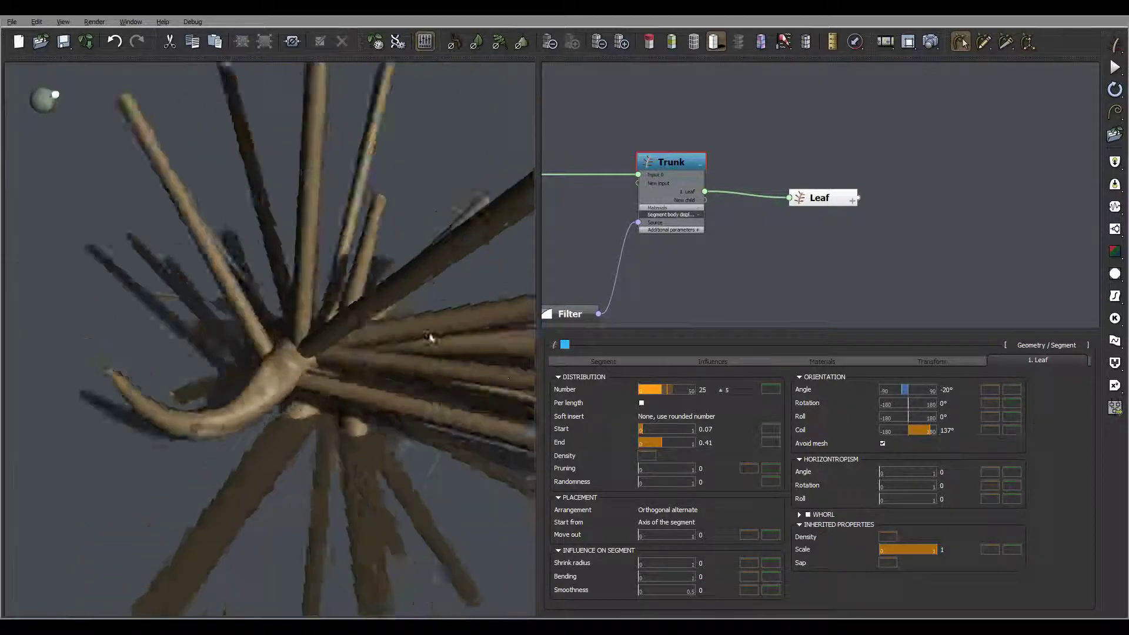
right_drag(578, 326, 326, 323)
- Set the Leaf segment's length to 3 and its inherit ratio to 10%
click(849, 203)
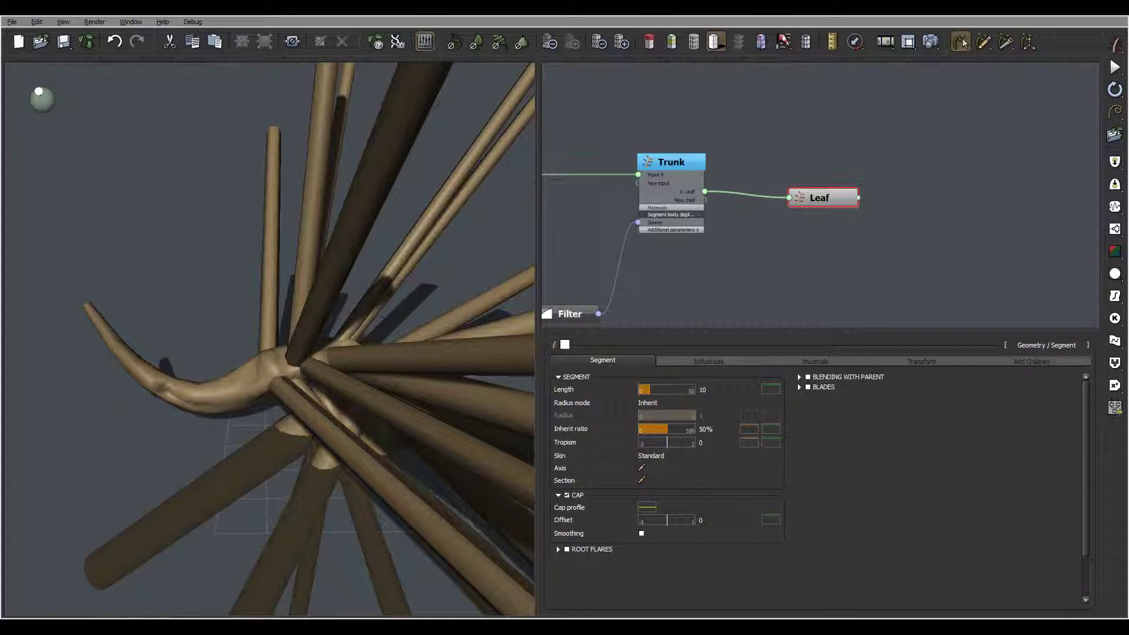
click(717, 390)
text(1)
key(Return)
right_drag(360, 357, 337, 352)
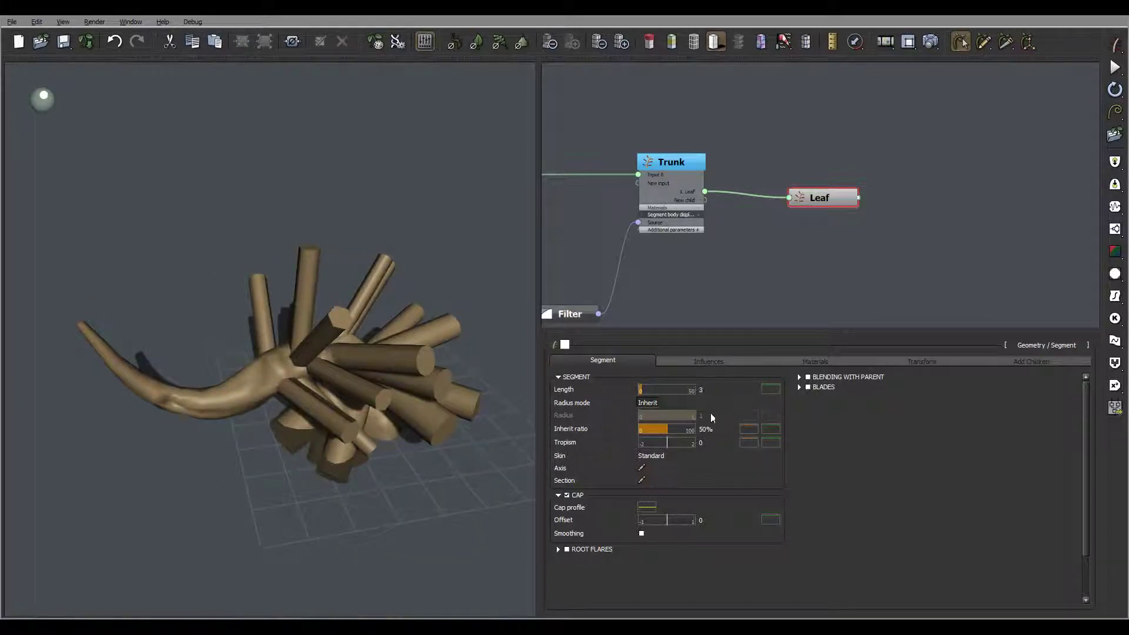
text(10)
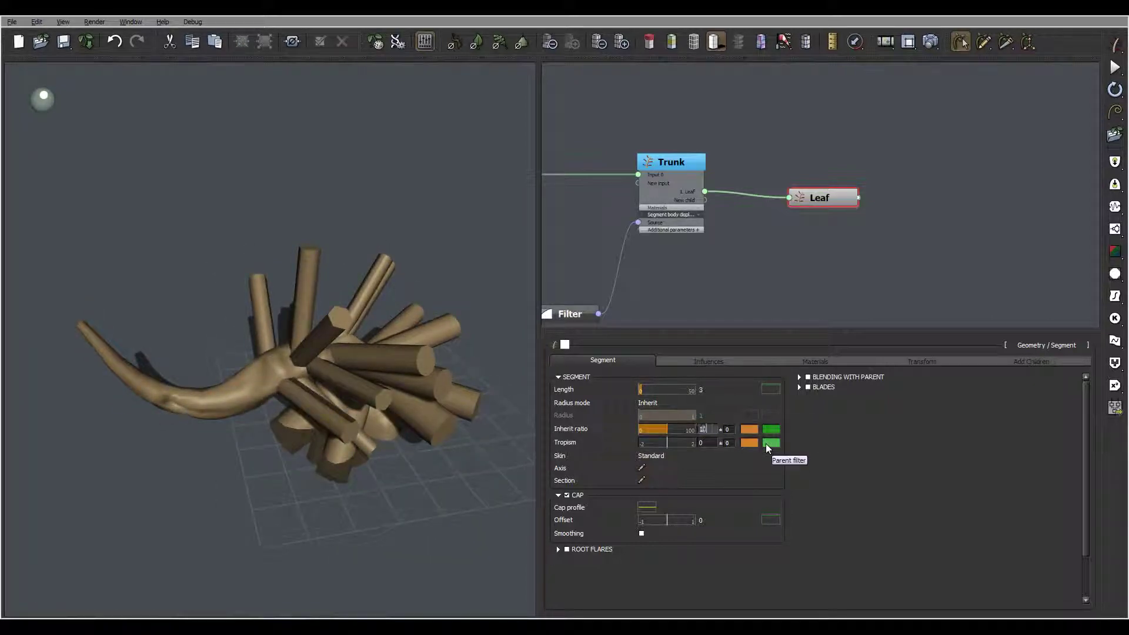
key(Return)
mouse_move(393, 359)
mouse_down()
mouse_move(373, 300)
mouse_move(400, 346)
mouse_up()
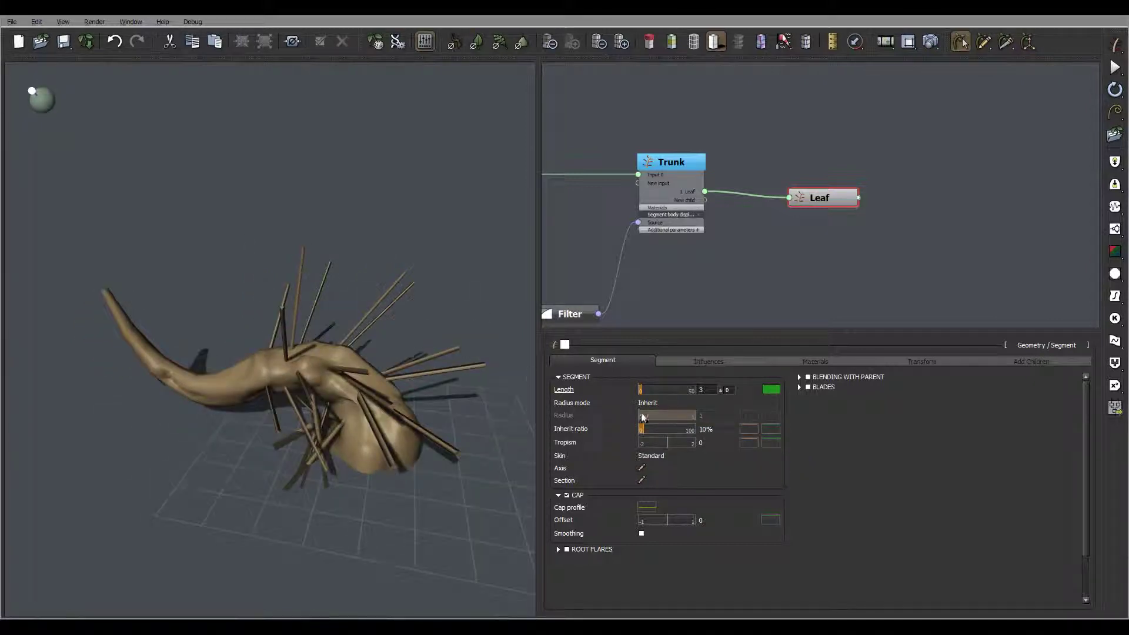
- In the profile curve of the Leaf's inherit ratio, add a keypoint near X 0.18 and lower the end keypoint to 0
click(750, 430)
click(613, 300)
drag(863, 398, 799, 382)
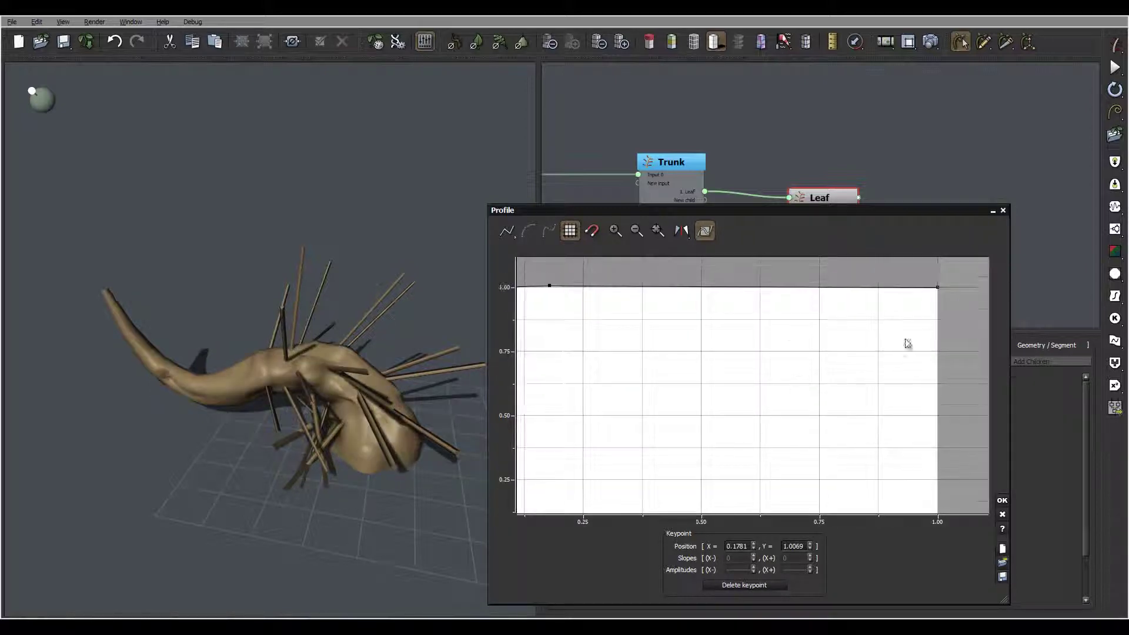
click(939, 287)
drag(938, 288, 940, 453)
scroll(940, 447, down, 2)
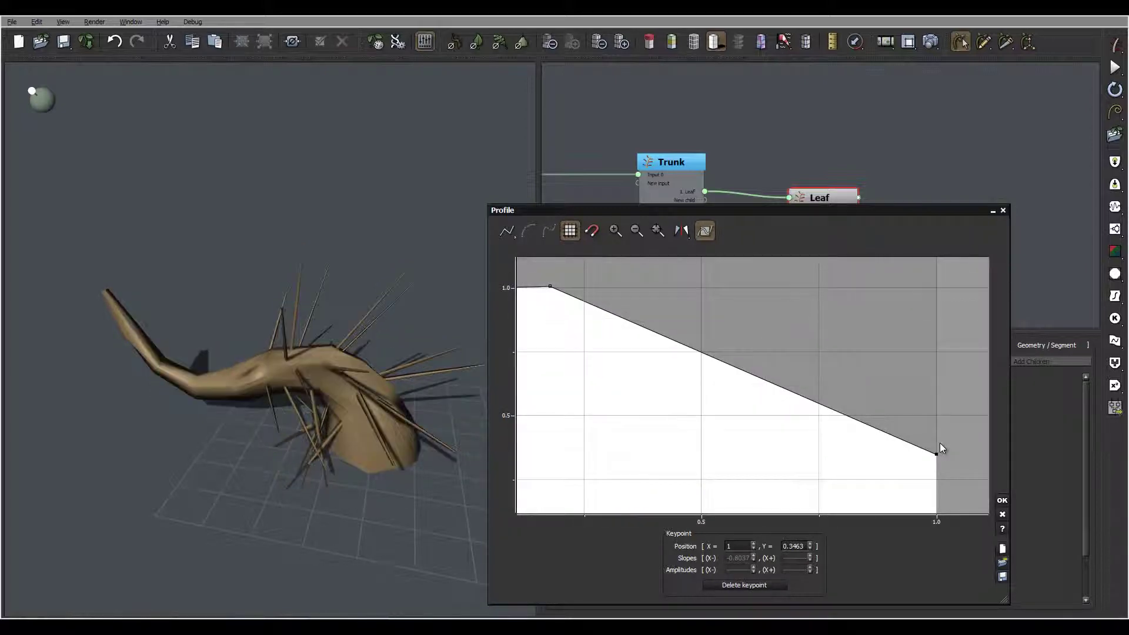
middle_drag(941, 445, 922, 337)
drag(916, 347, 927, 434)
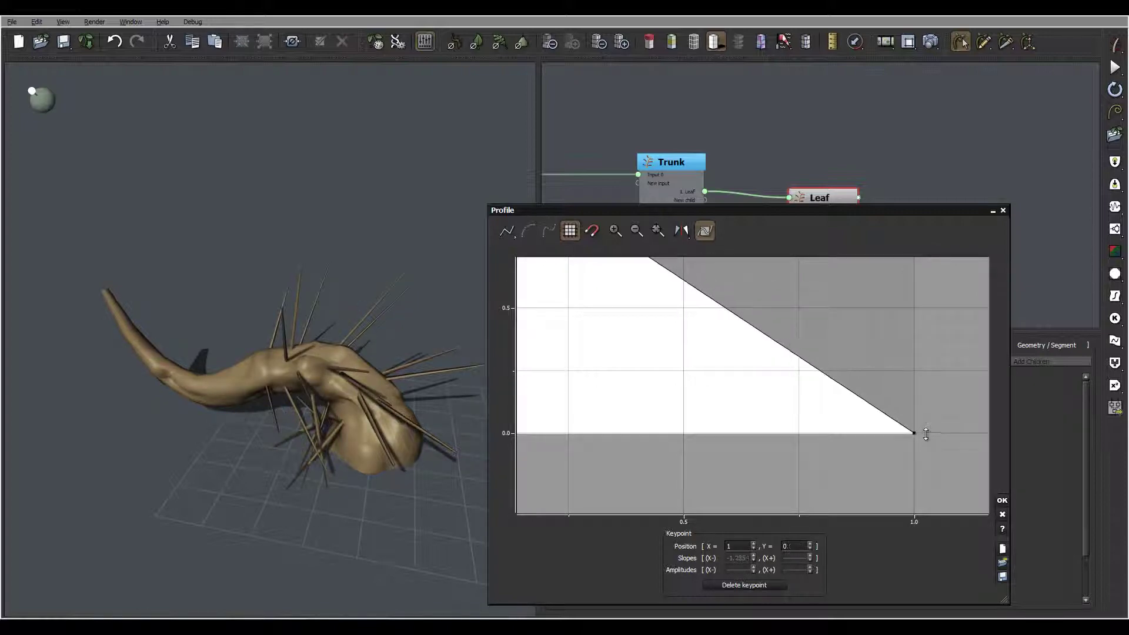
- Pull the middle of the inherit ratio profile down into a steep concave falloff and accept the curve
middle_drag(635, 371, 765, 423)
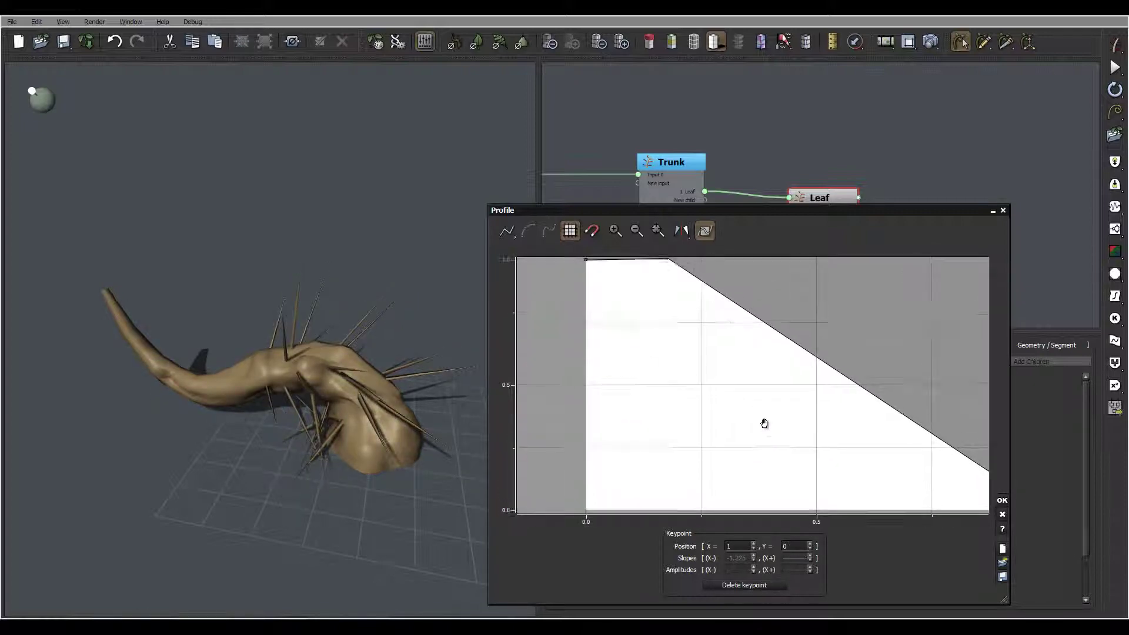
drag(739, 307, 733, 476)
middle_drag(668, 259, 667, 303)
drag(666, 302, 642, 314)
middle_drag(824, 423, 785, 288)
drag(693, 390, 677, 420)
drag(300, 349, 353, 347)
click(1003, 501)
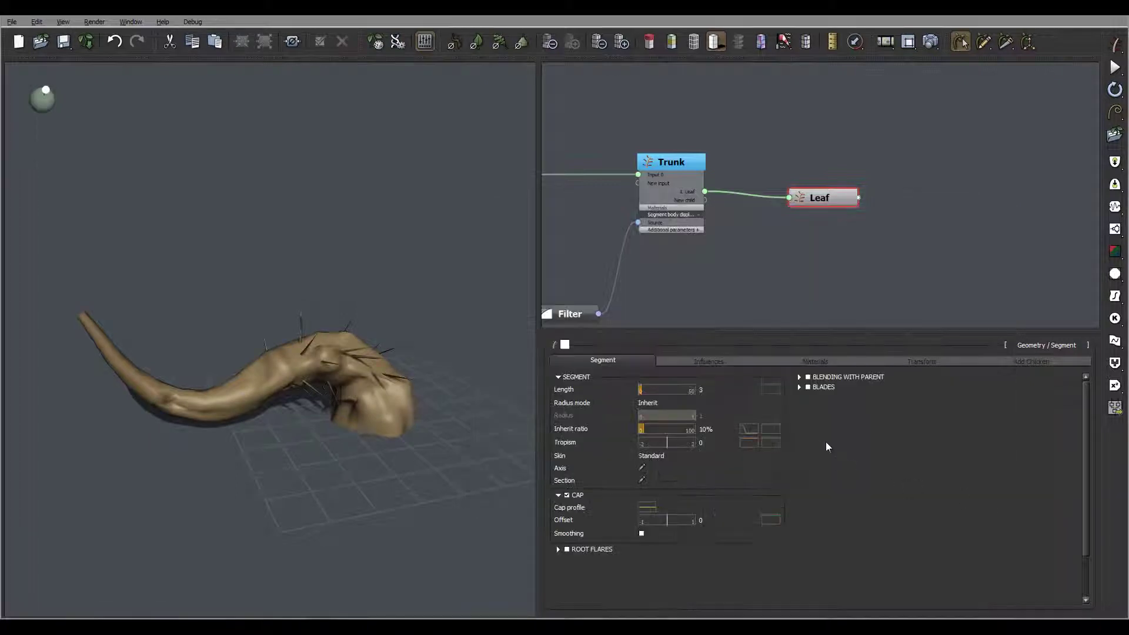
- Enable blending with parent for the Leaf segment and set its tropism to -15
click(808, 380)
drag(307, 372, 464, 395)
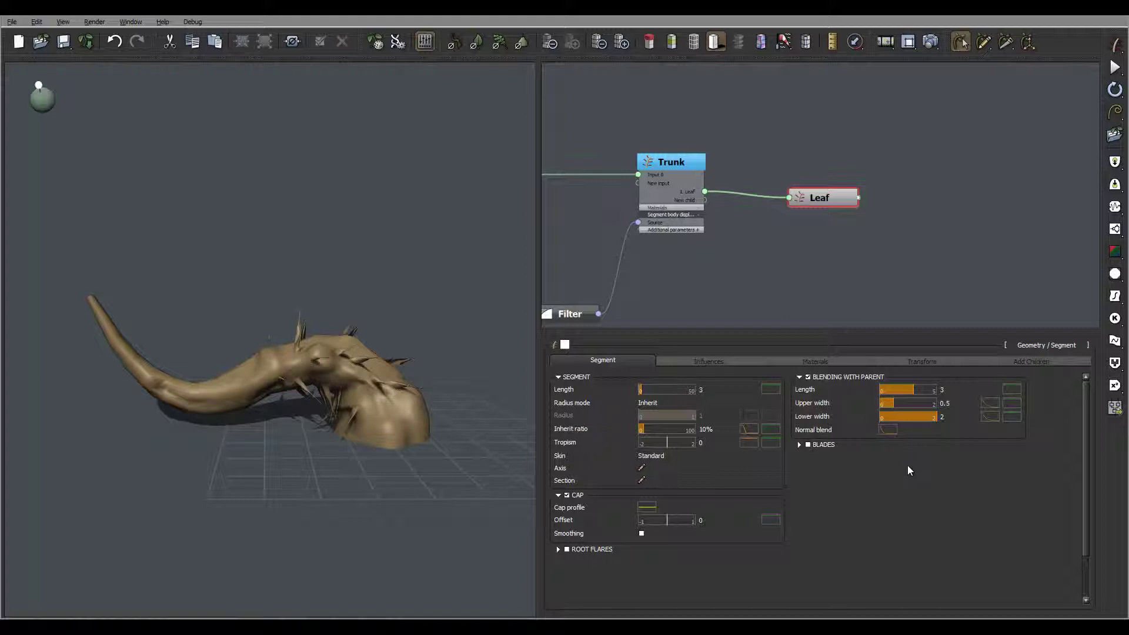
click(712, 443)
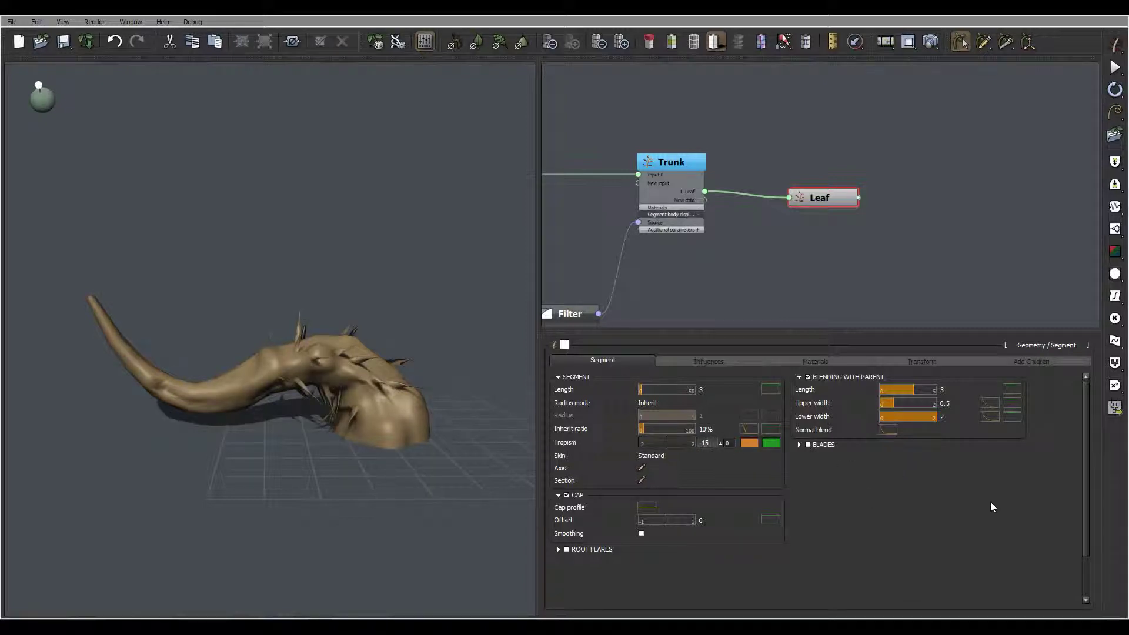
mouse_move(397, 320)
mouse_down()
mouse_move(483, 302)
mouse_move(423, 333)
mouse_move(351, 320)
mouse_move(288, 295)
mouse_move(287, 278)
mouse_move(226, 297)
mouse_move(58, 268)
mouse_move(143, 393)
mouse_move(319, 365)
mouse_move(336, 374)
mouse_up()
drag(361, 321, 429, 389)
- Set the curve of the Filter node feeding the Trunk's body displacement to a linear ramp
middle_drag(709, 269, 766, 211)
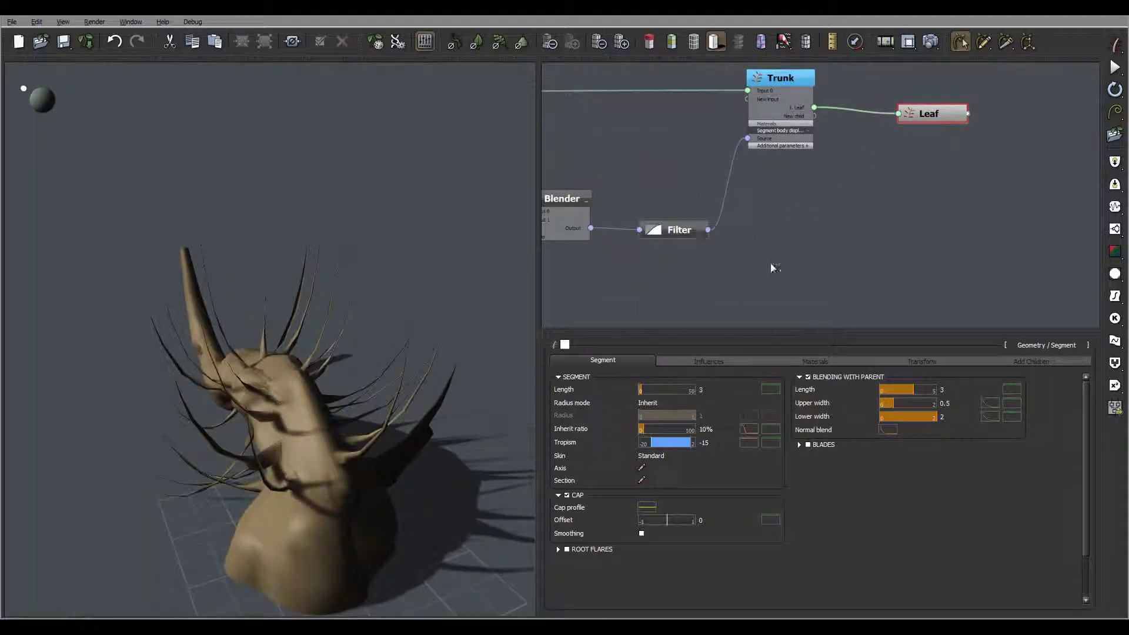
click(682, 231)
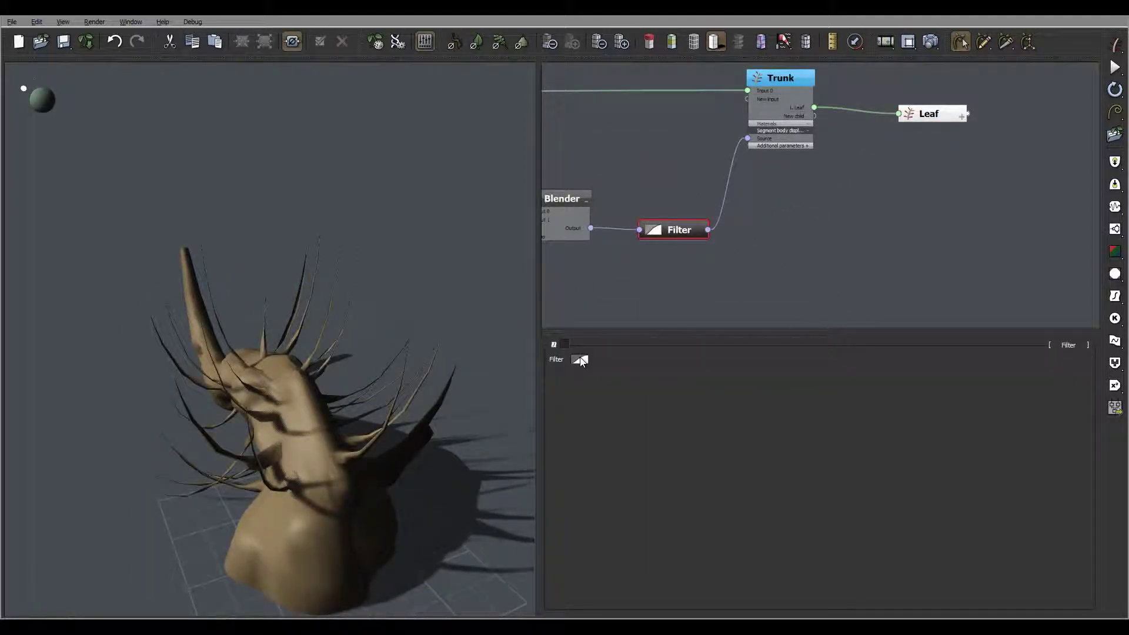
click(580, 361)
click(615, 406)
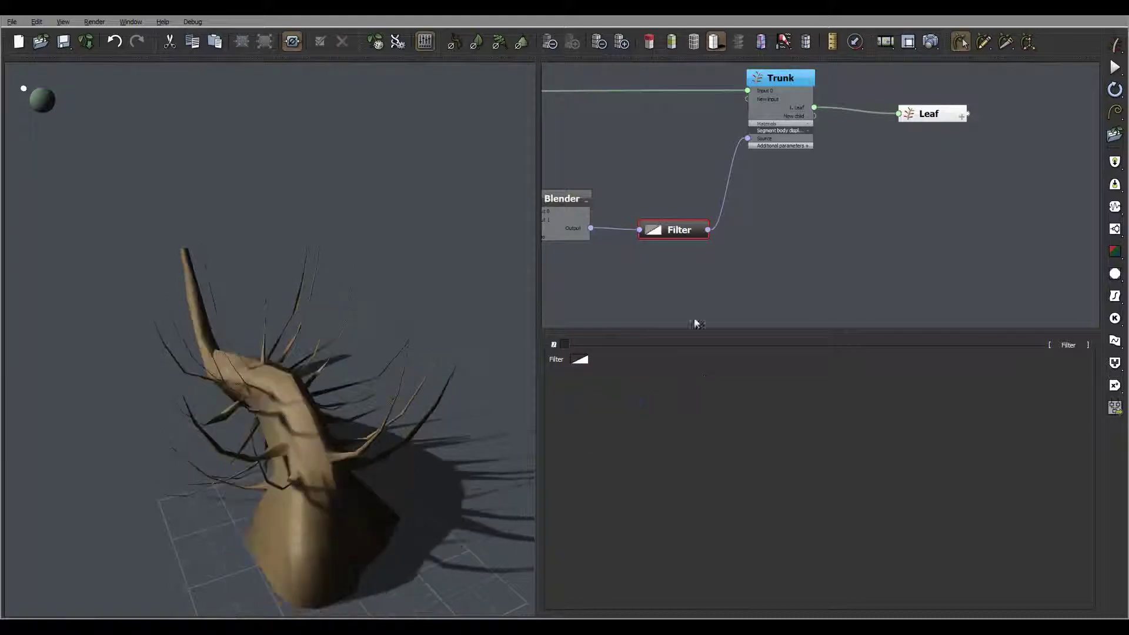
middle_drag(422, 421, 297, 434)
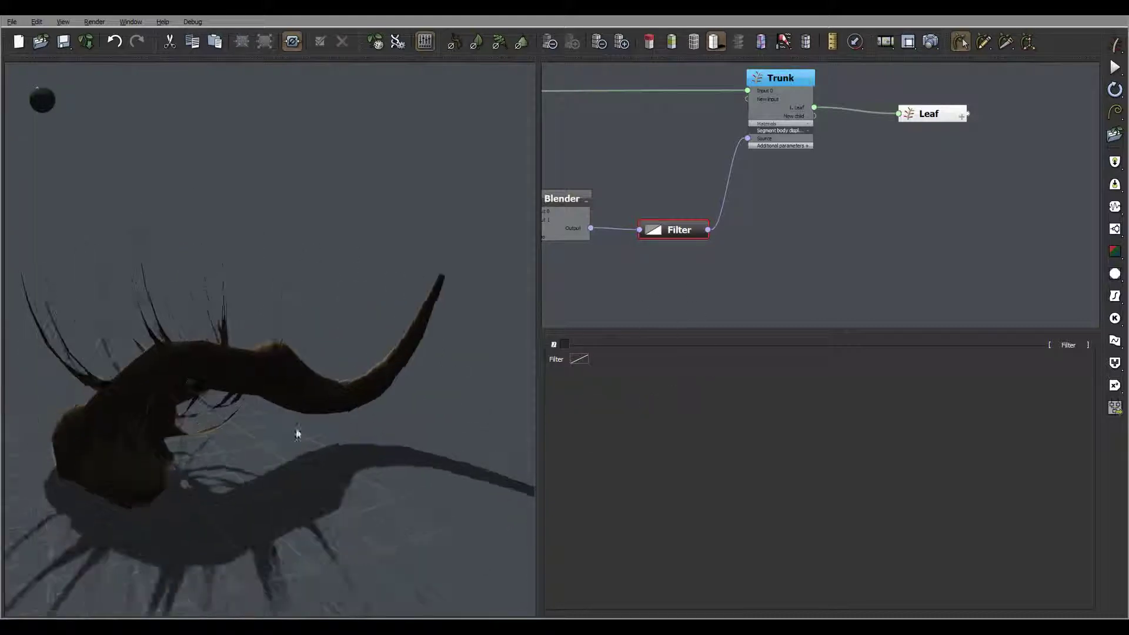
- In the Filter feeding the Blender's ratio, raise the lower curve keypoint to about X -0.43, Y -0.69, lower the upper keypoint slightly and accept
middle_drag(601, 269, 776, 225)
click(737, 195)
click(702, 265)
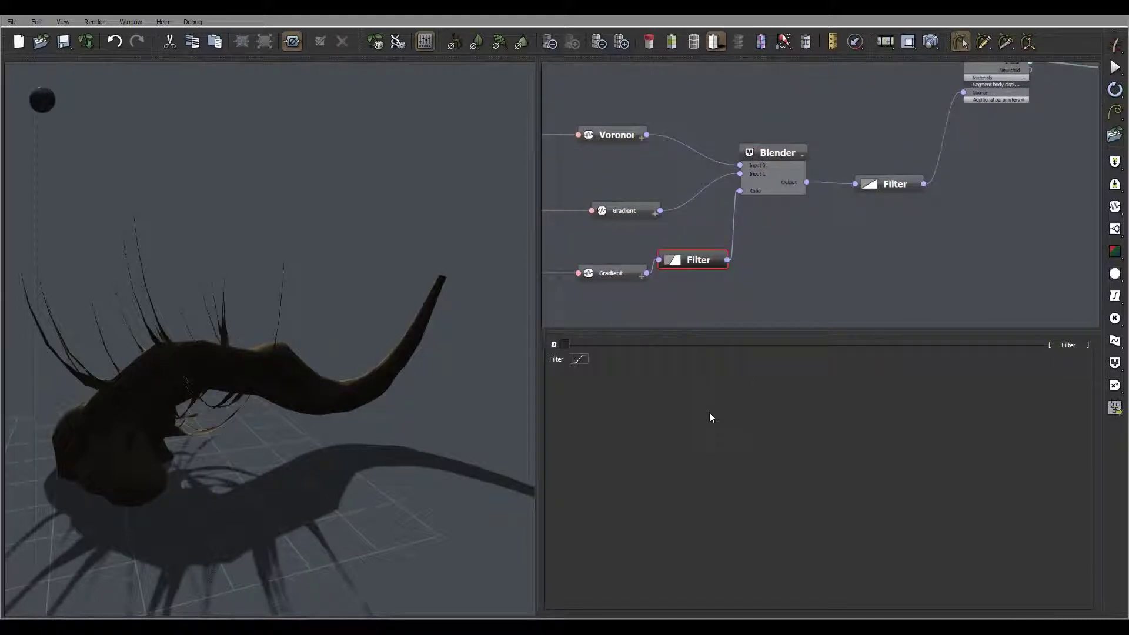
click(578, 359)
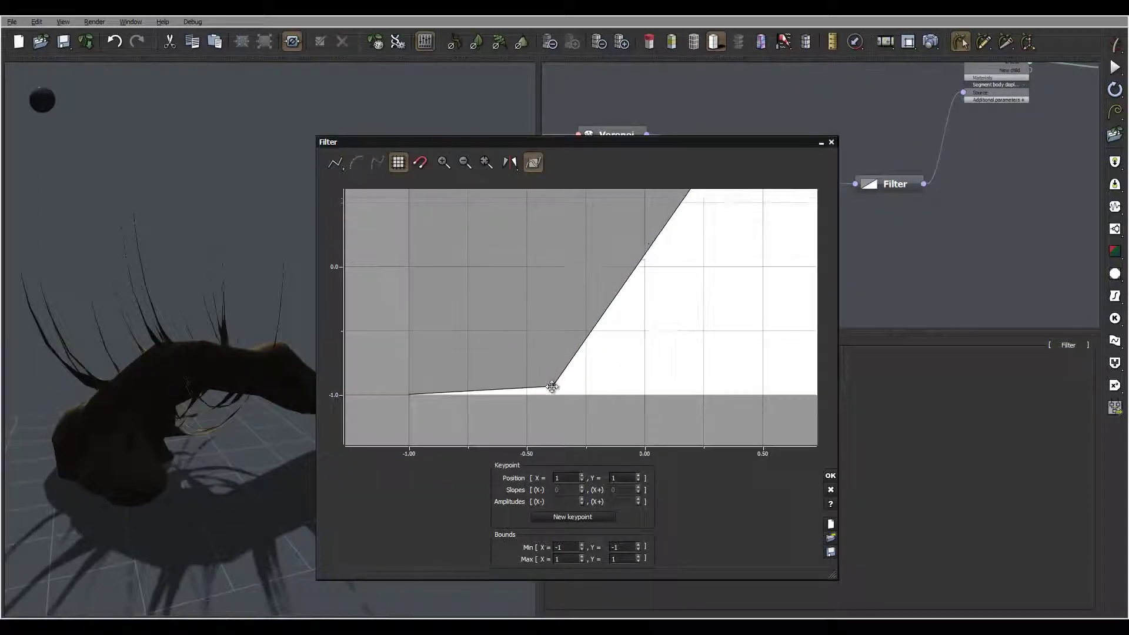
drag(553, 388, 543, 355)
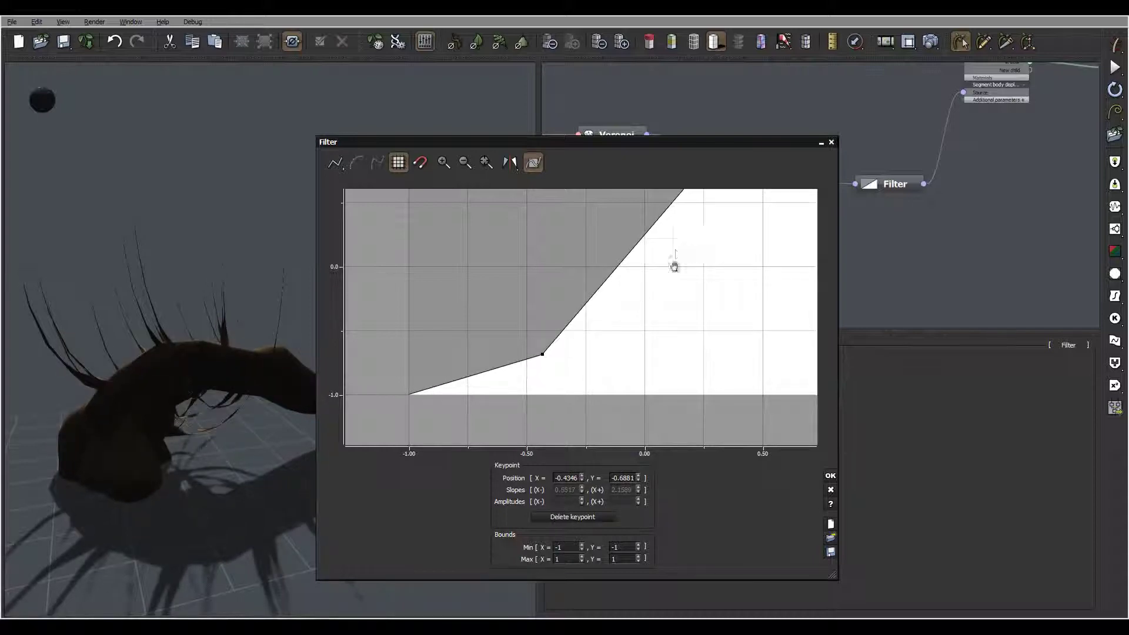
middle_drag(673, 265, 656, 356)
drag(701, 249, 700, 277)
click(831, 475)
- Increase the preview's mesh resolution and view the displaced trunk from several sides
right_drag(104, 371, 324, 371)
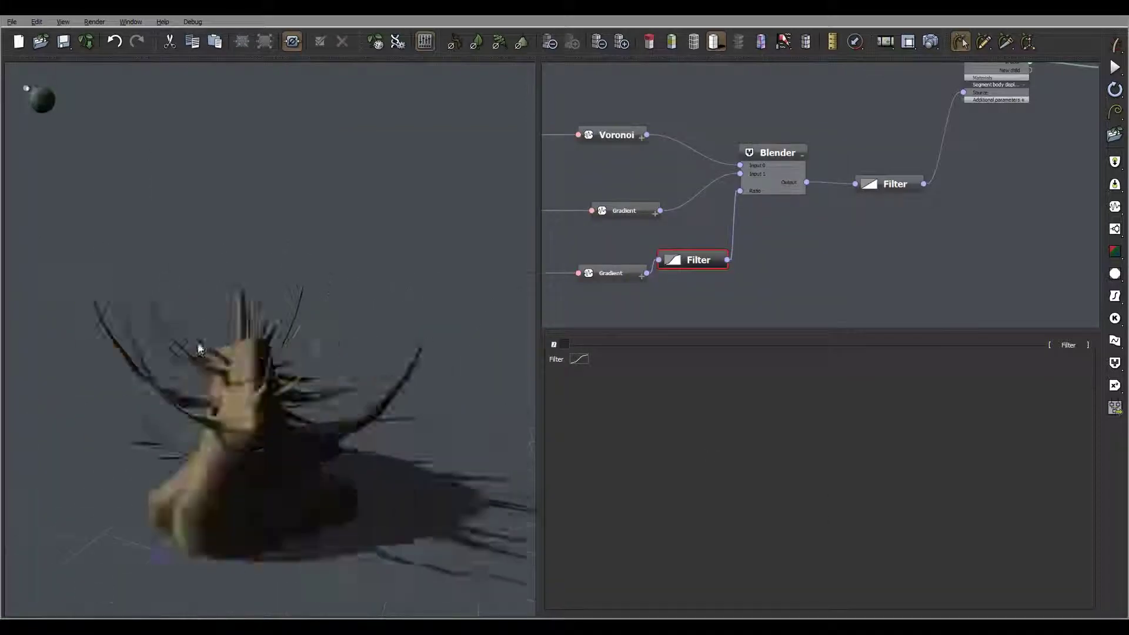
click(623, 42)
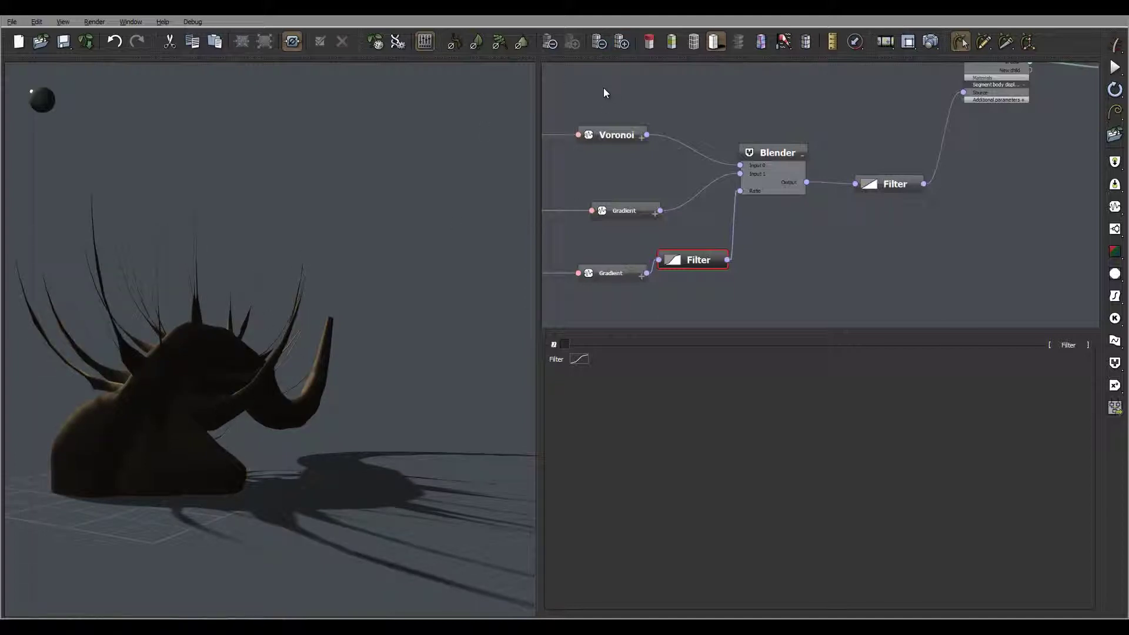
mouse_move(217, 284)
right_down()
mouse_move(437, 345)
mouse_move(442, 334)
right_up()
- Enable blades on the Leaf segment and turn on their Auto-size option
middle_drag(849, 253, 610, 295)
middle_drag(790, 201, 605, 276)
click(732, 186)
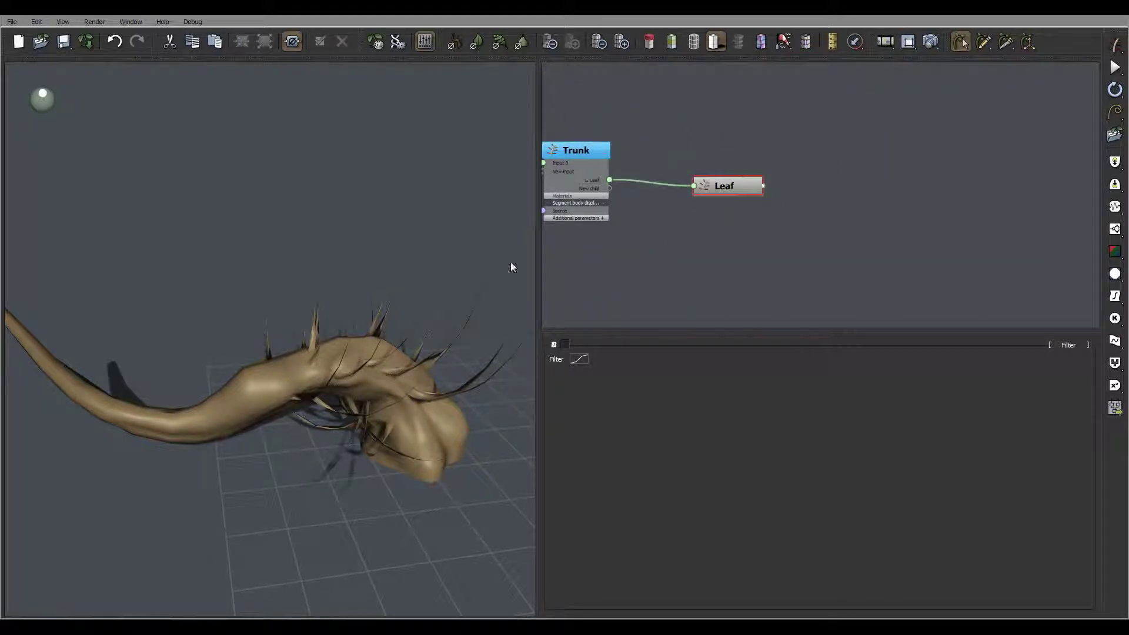
middle_drag(320, 300, 421, 322)
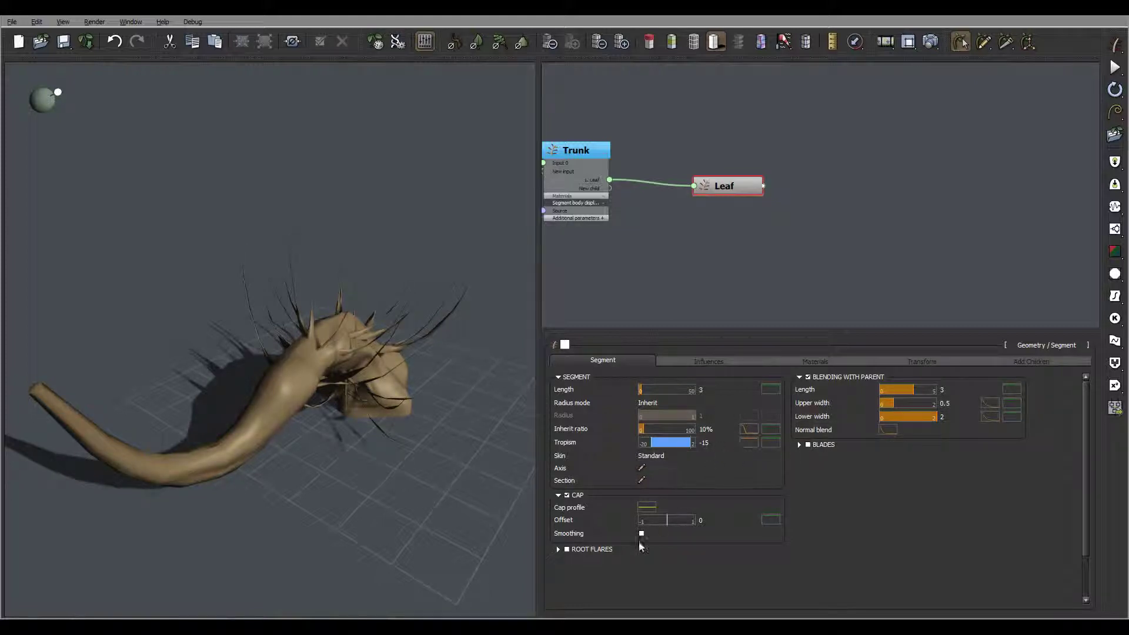
mouse_move(652, 516)
right_drag(426, 341, 369, 315)
drag(369, 312, 265, 313)
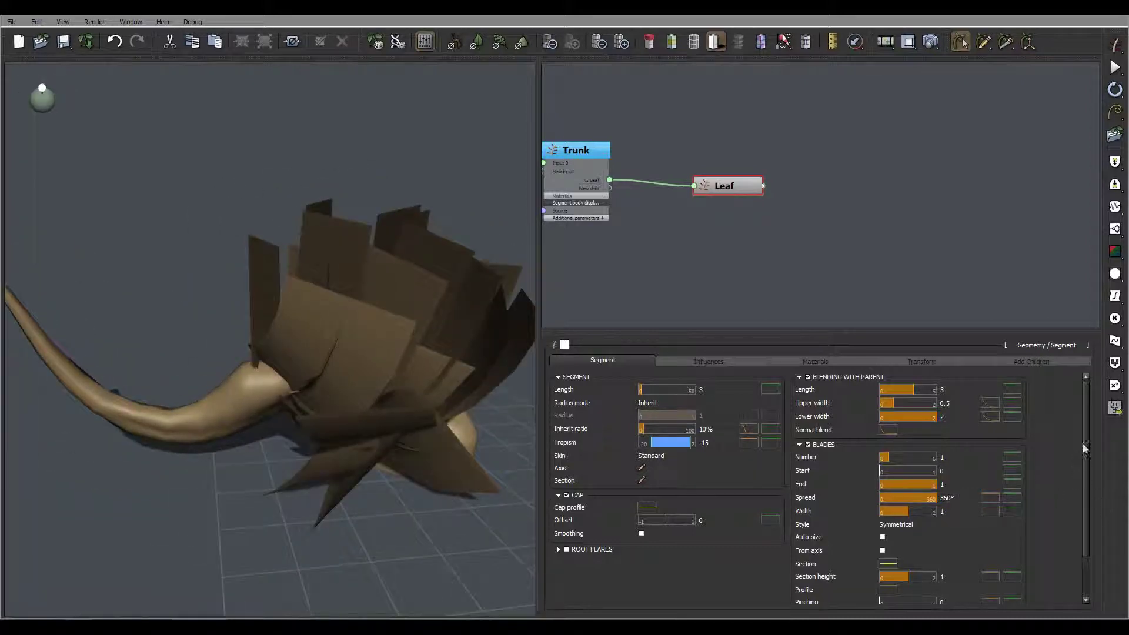
drag(1089, 466, 1090, 496)
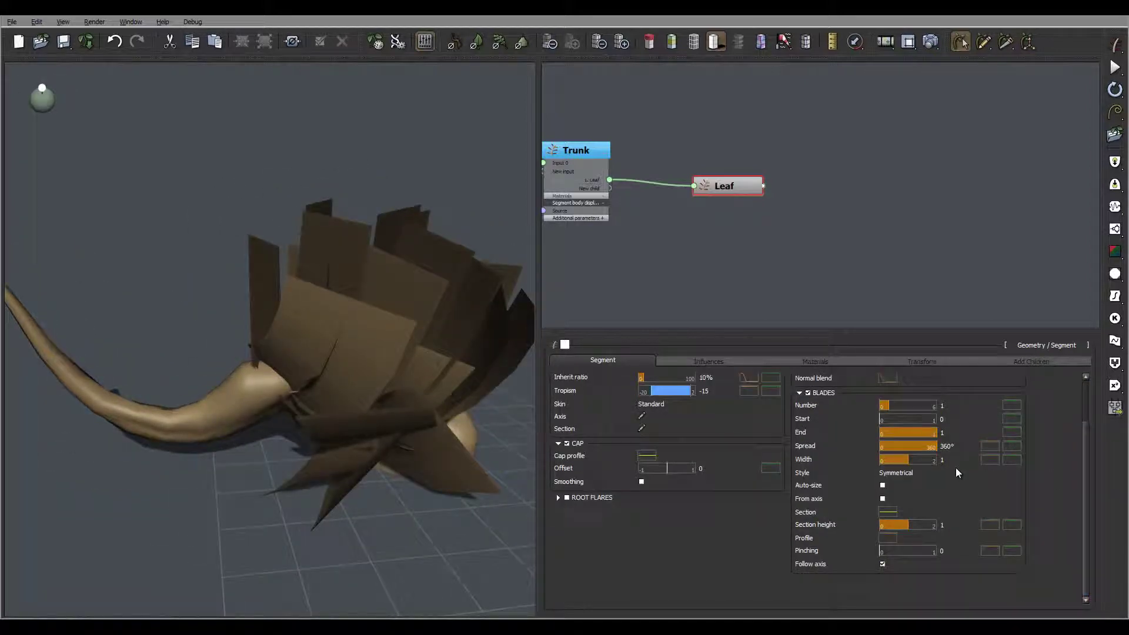
drag(475, 424, 359, 347)
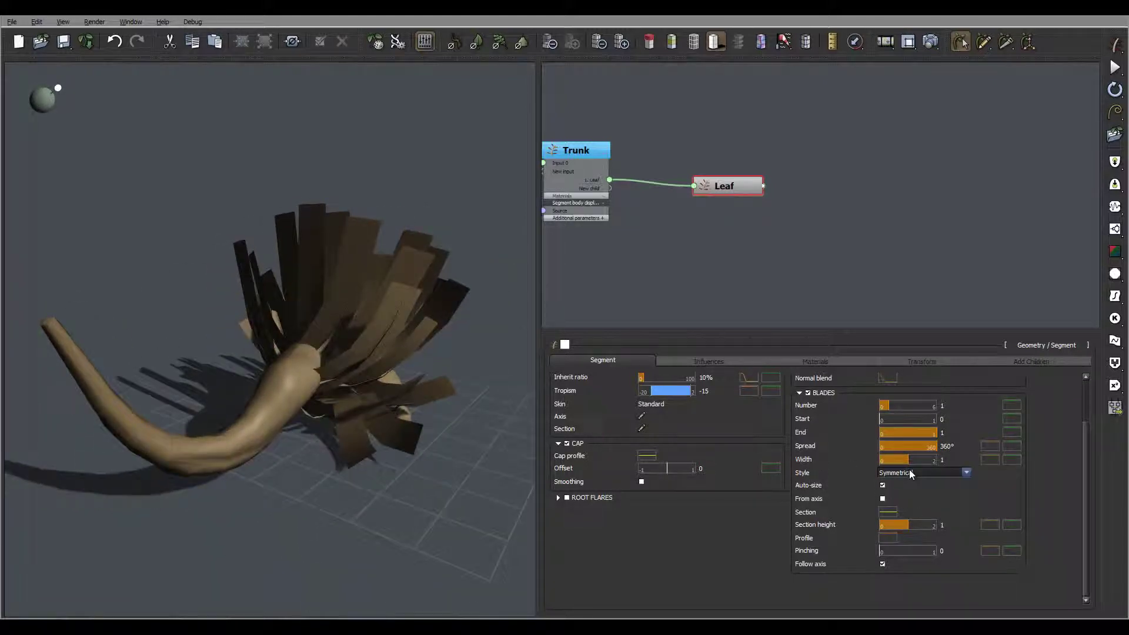
- In the blades' width profile, lower the end keypoint to about 0.02 and add a keypoint near X 0.83, Y 0.59
click(993, 460)
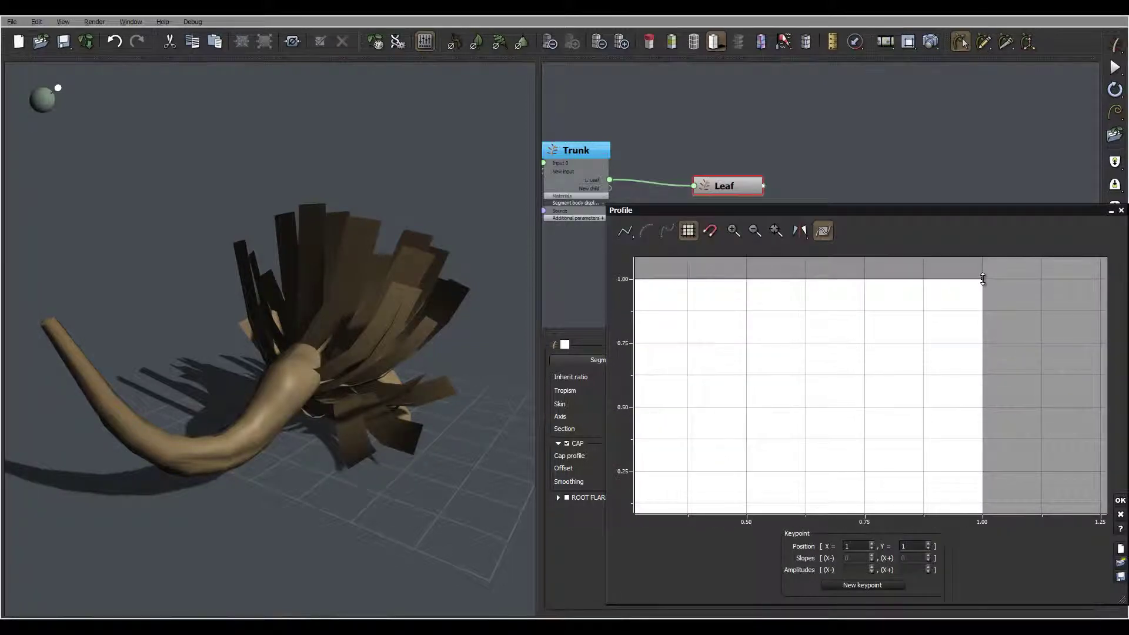
drag(983, 279, 983, 509)
middle_drag(1008, 430, 999, 326)
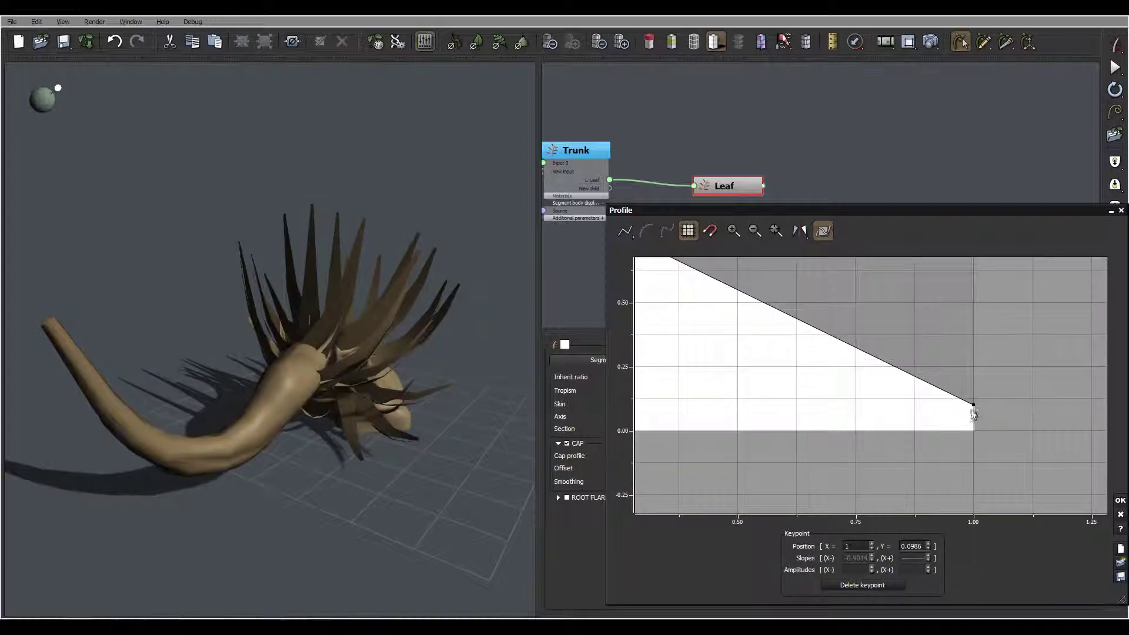
drag(974, 405, 974, 425)
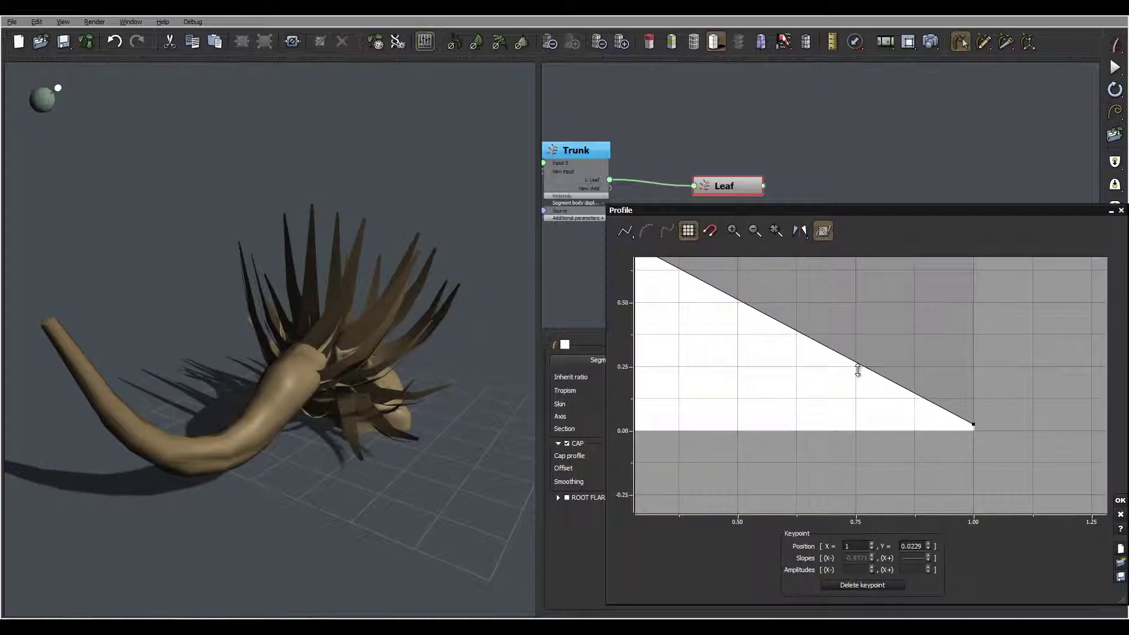
drag(860, 354, 893, 279)
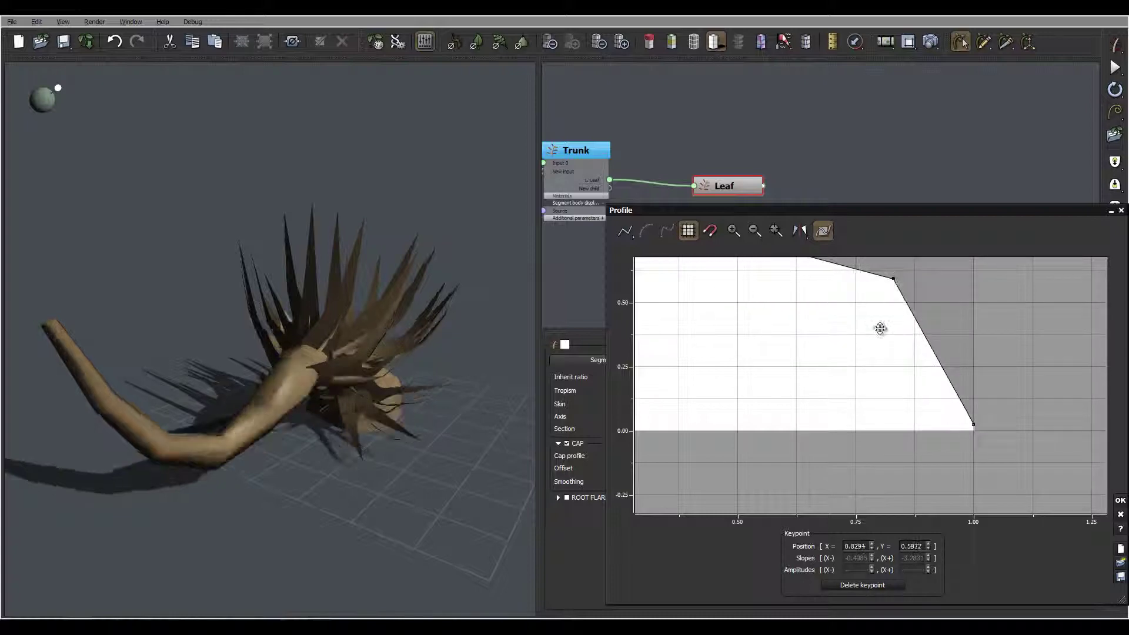
middle_drag(852, 304, 836, 423)
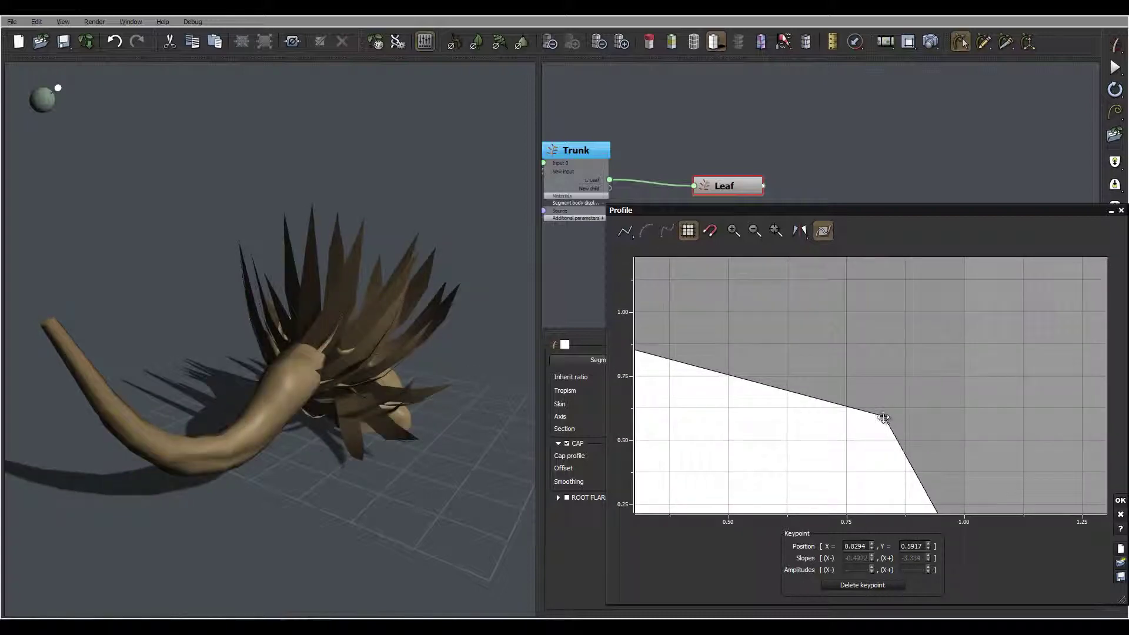
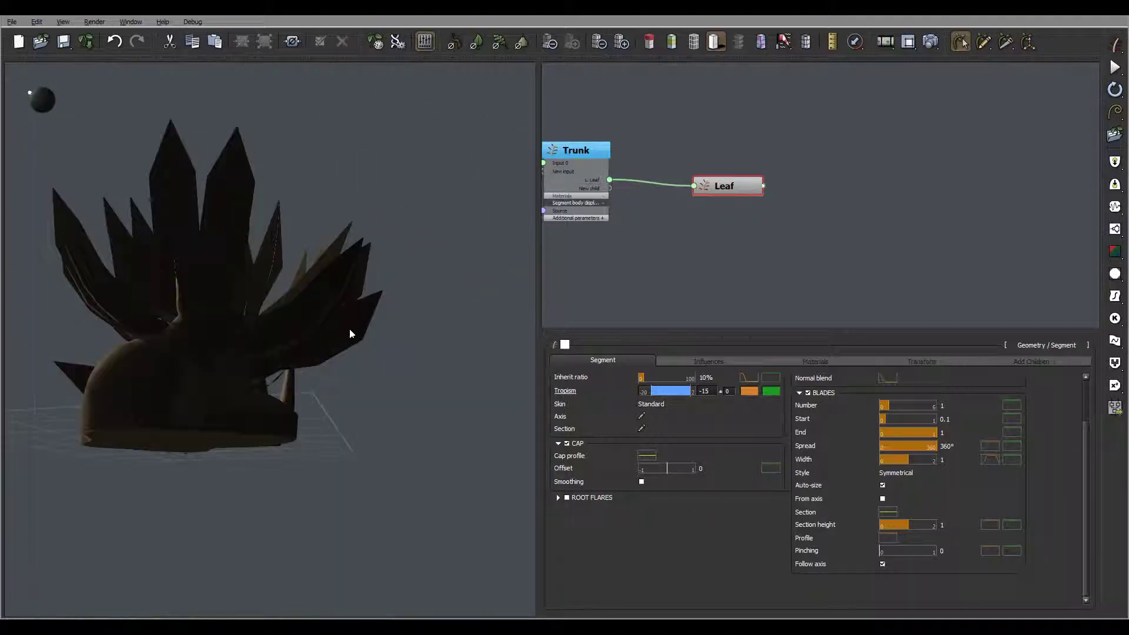
- Set the Leaf blades' start to 0.28 and their width to 2
right_drag(307, 372, 330, 368)
scroll(263, 425, up, 2)
drag(329, 368, 335, 362)
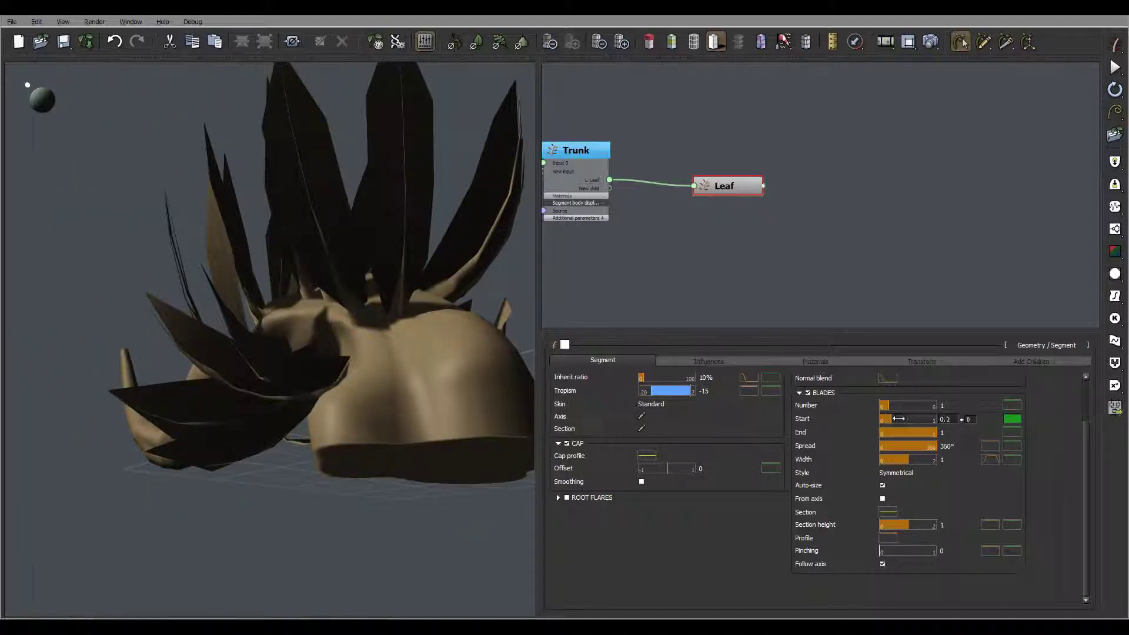
drag(442, 344, 323, 358)
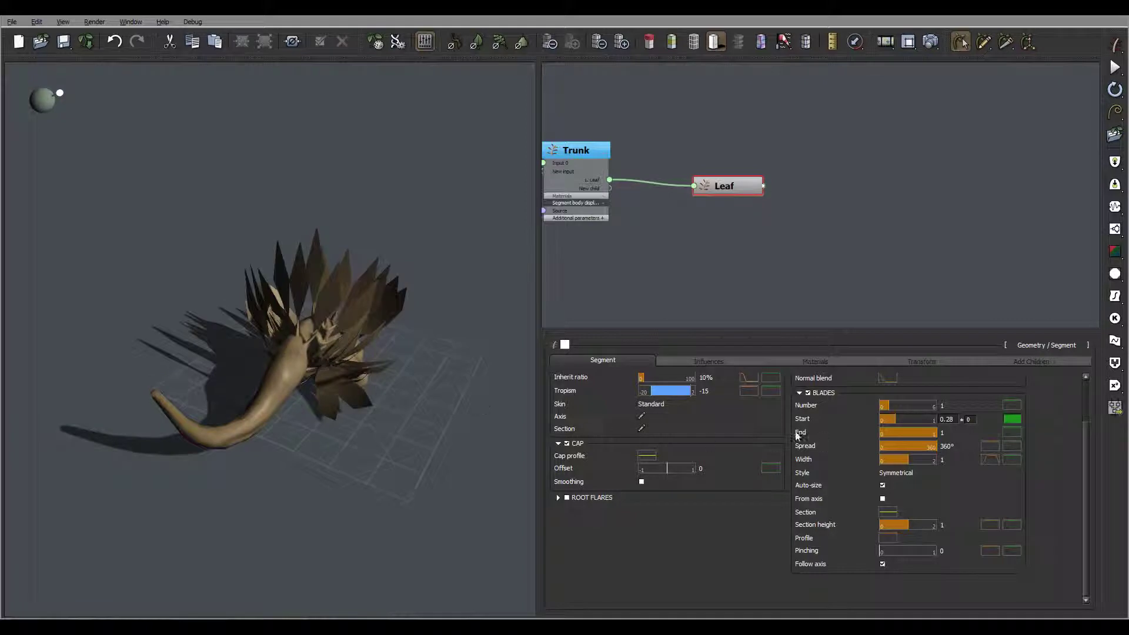
text(2)
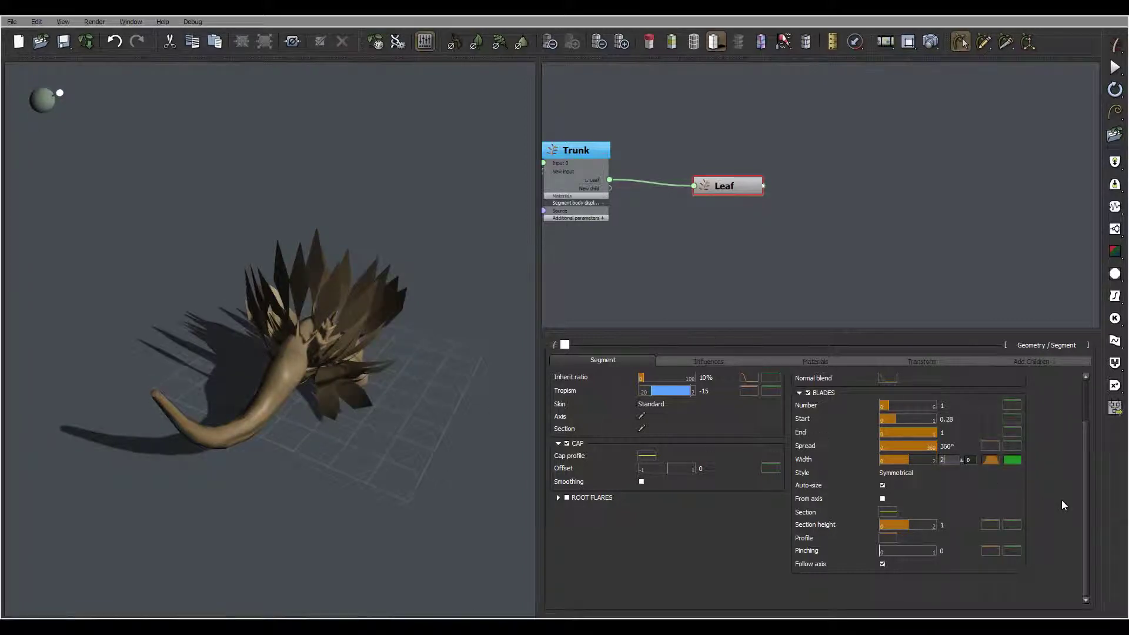
key(Return)
drag(447, 338, 403, 327)
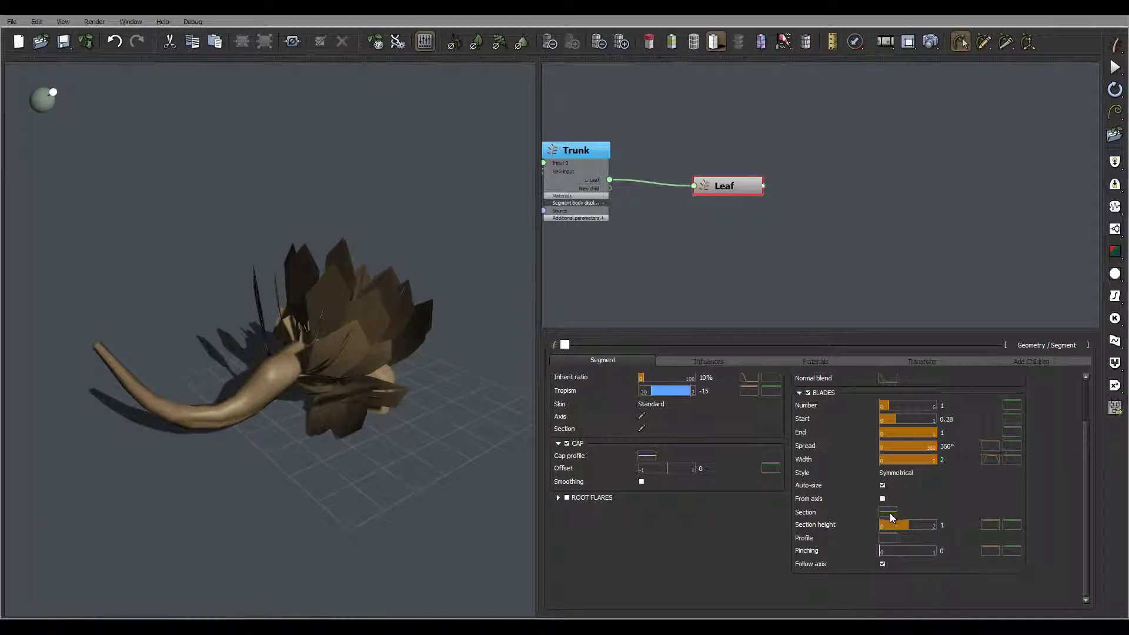
- In the blades' section curve, lower the first keypoint to about -0.43, make it smooth and accept the curve
click(890, 513)
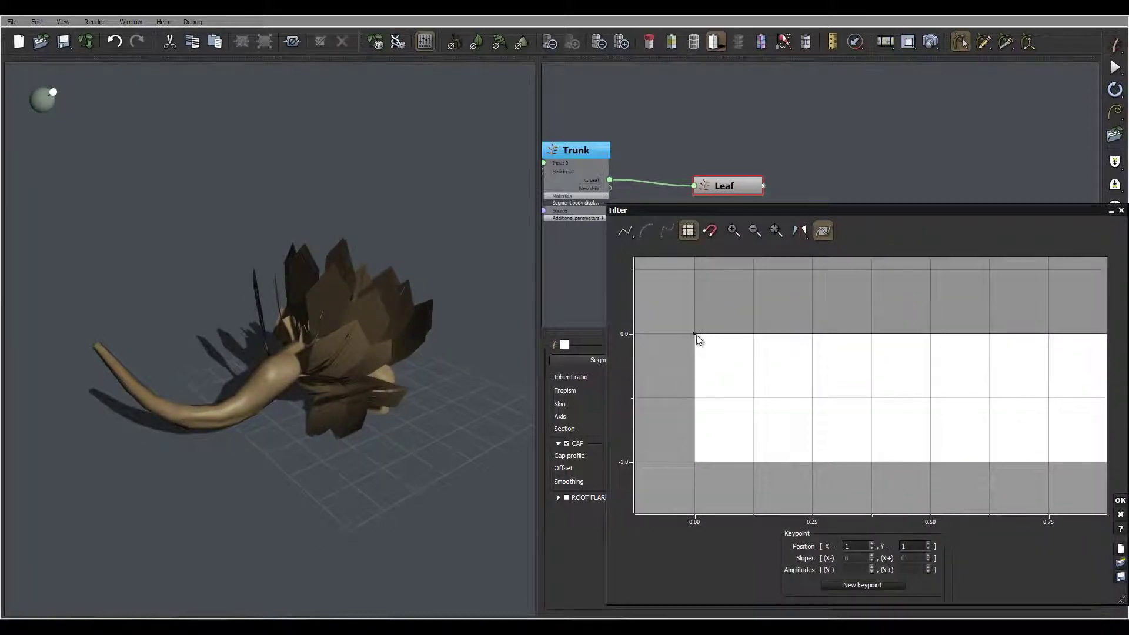
drag(696, 334, 691, 388)
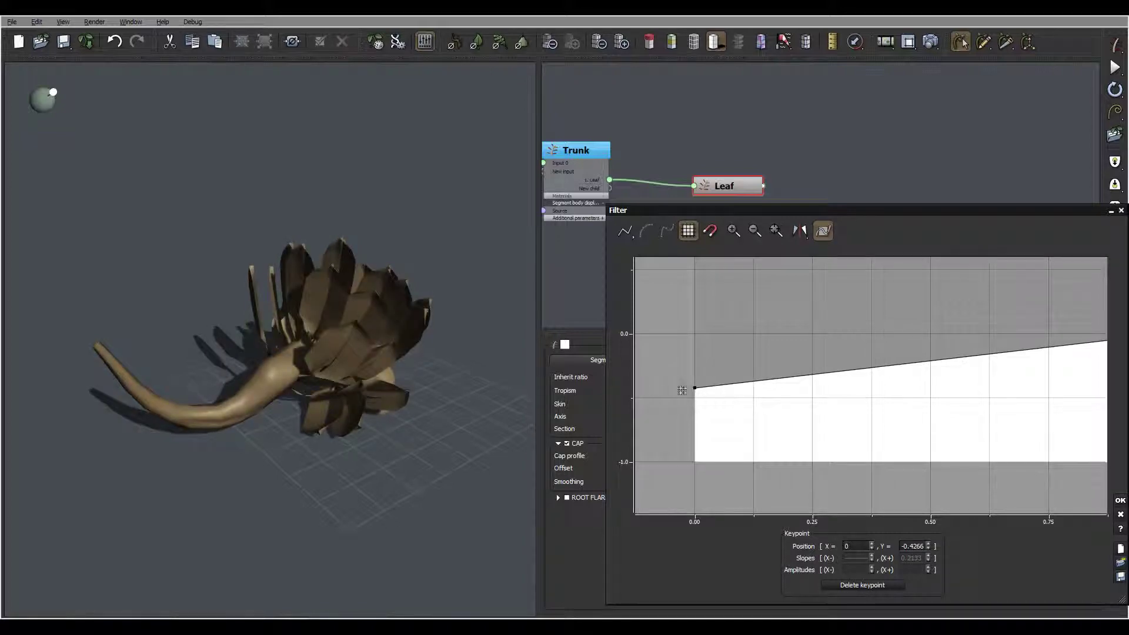
middle_drag(395, 318, 311, 331)
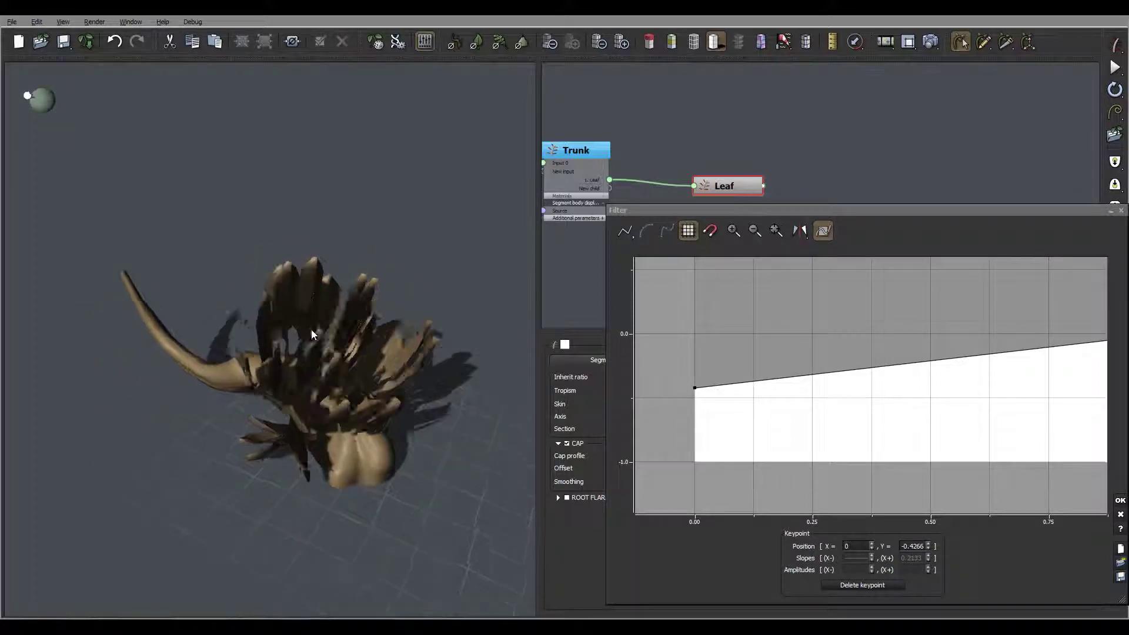
drag(312, 334, 359, 323)
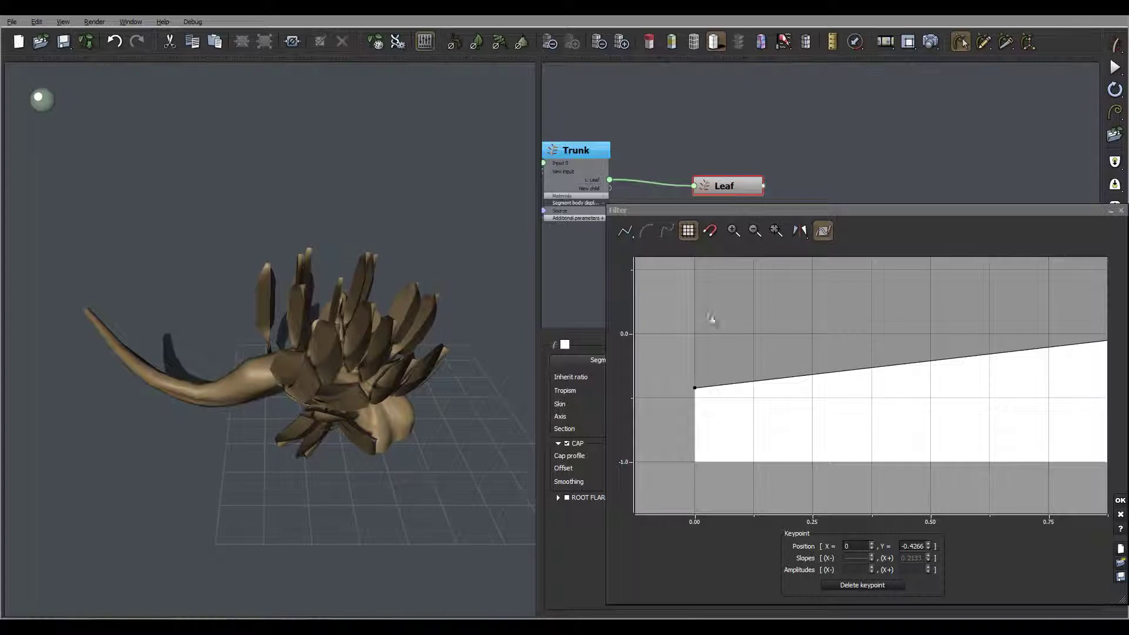
click(667, 231)
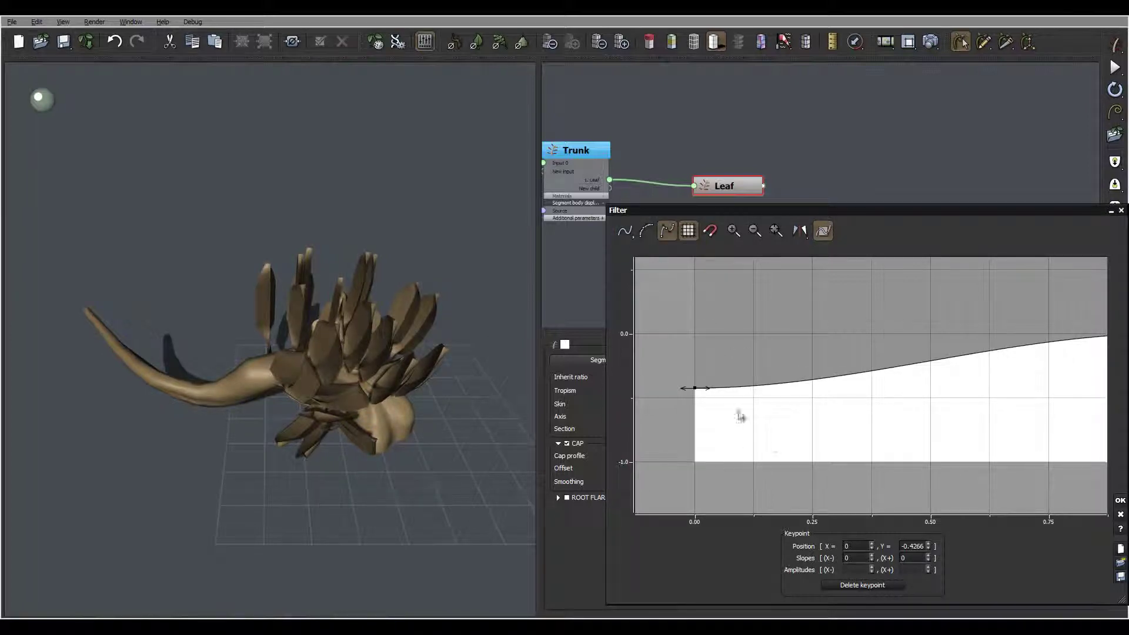
middle_drag(406, 323, 446, 319)
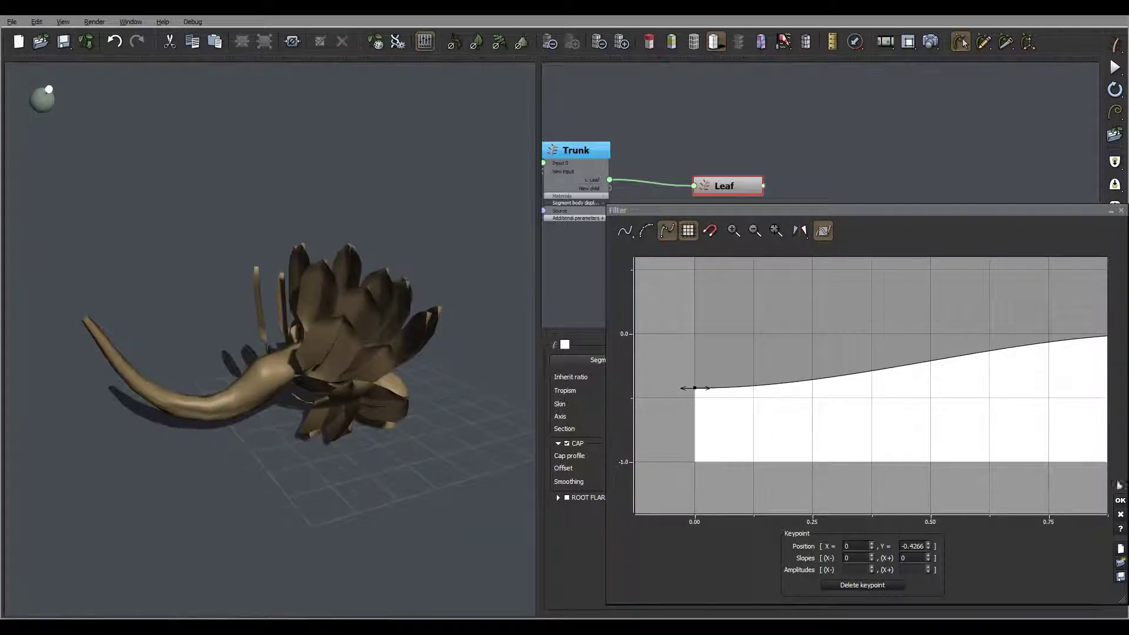
click(1119, 502)
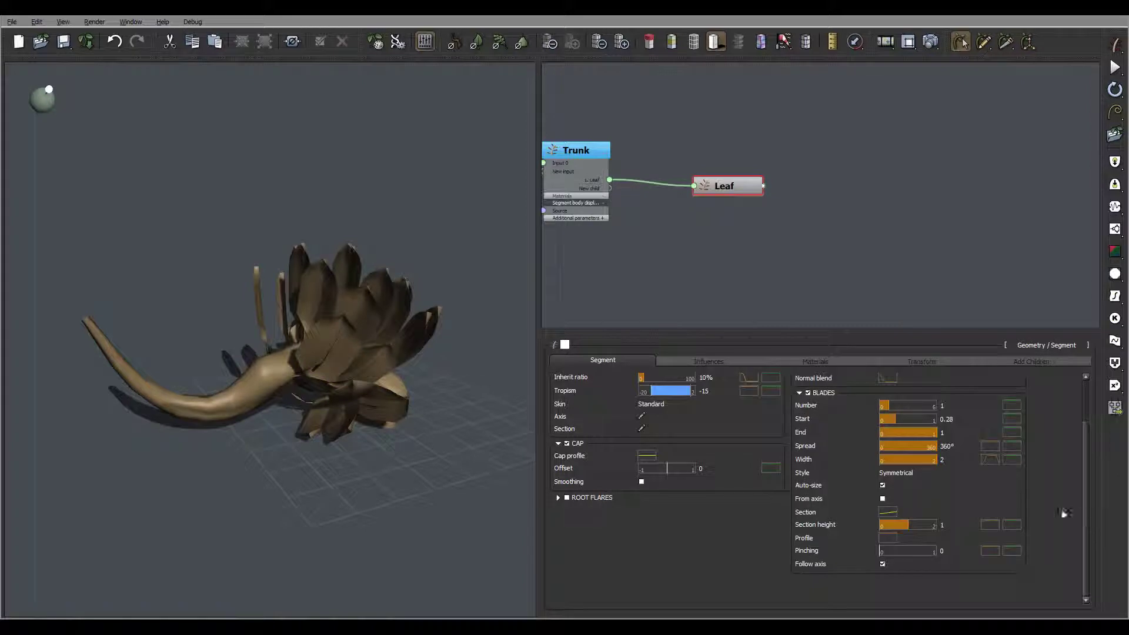
- In the blades' section height profile, add keypoints near X 0.73, Y 1 and X 0.8, Y 0, and lower the end keypoint to about 0
click(989, 527)
middle_drag(980, 322, 752, 337)
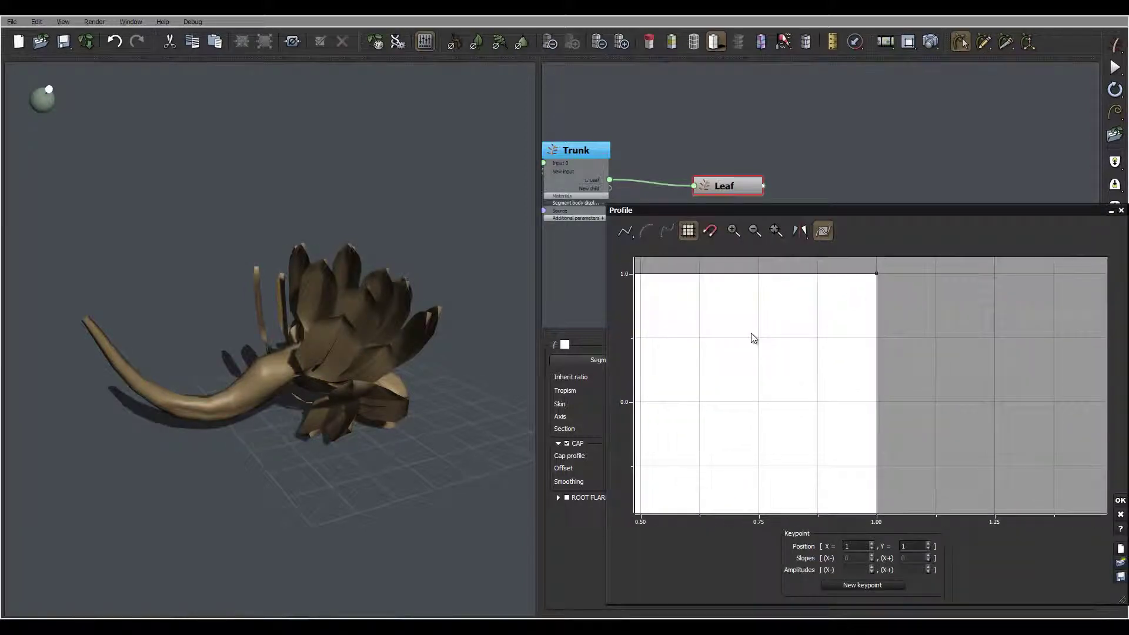
click(750, 272)
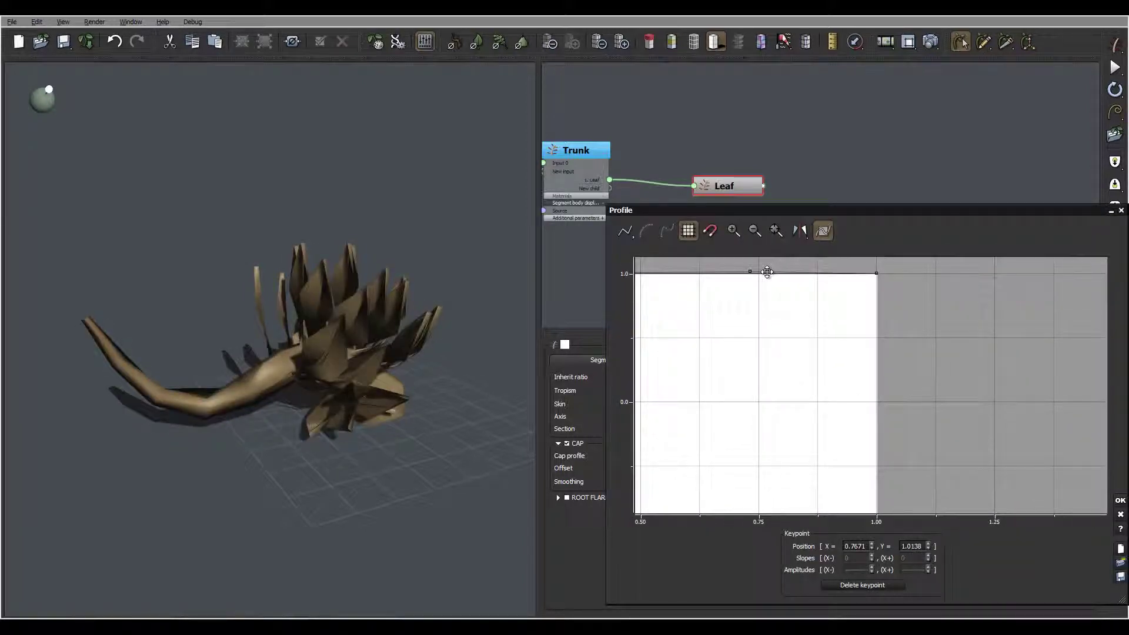
drag(768, 272, 782, 403)
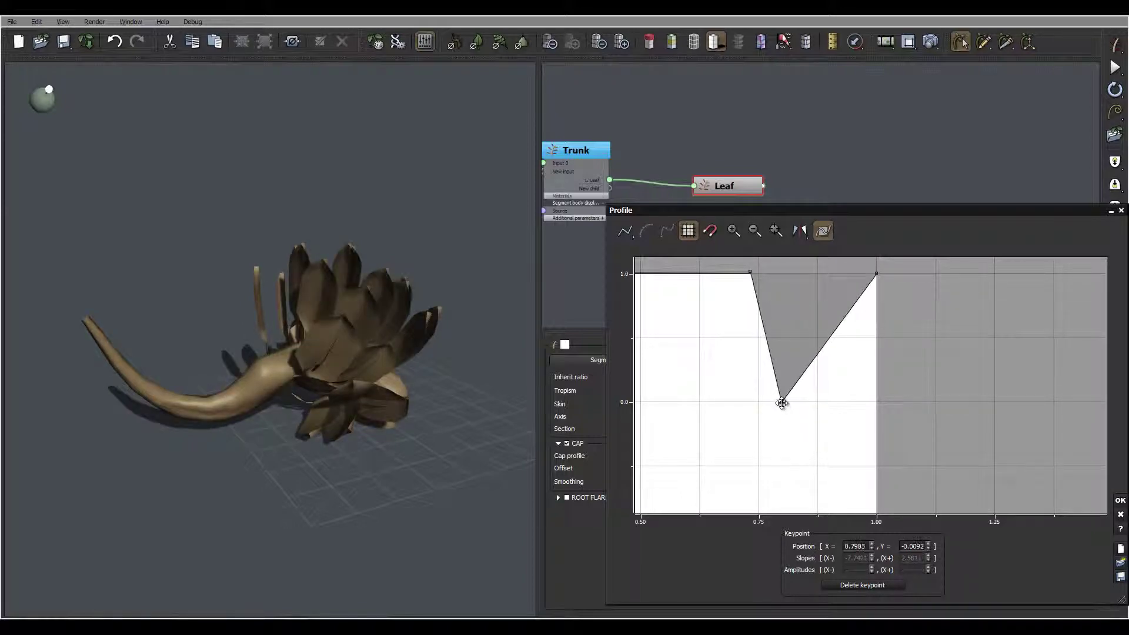
drag(871, 268, 893, 398)
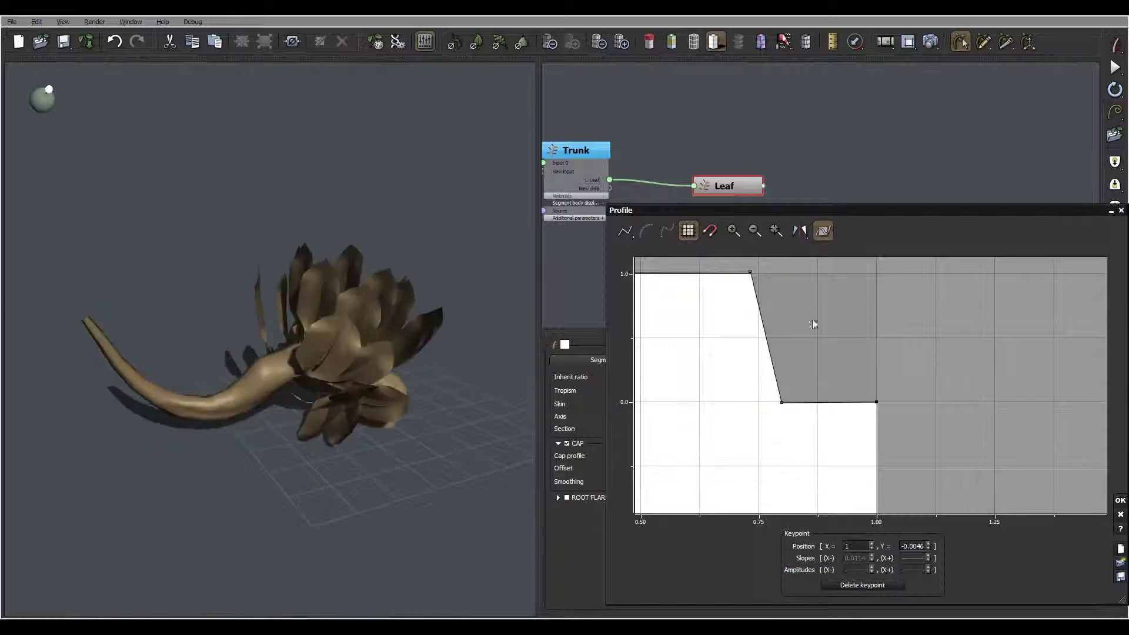
- Lower the section height profile's start keypoint to about 0, add a keypoint near X 0.17, Y 1, and accept the curve
middle_drag(737, 338, 1030, 320)
middle_drag(764, 352, 770, 409)
click(747, 312)
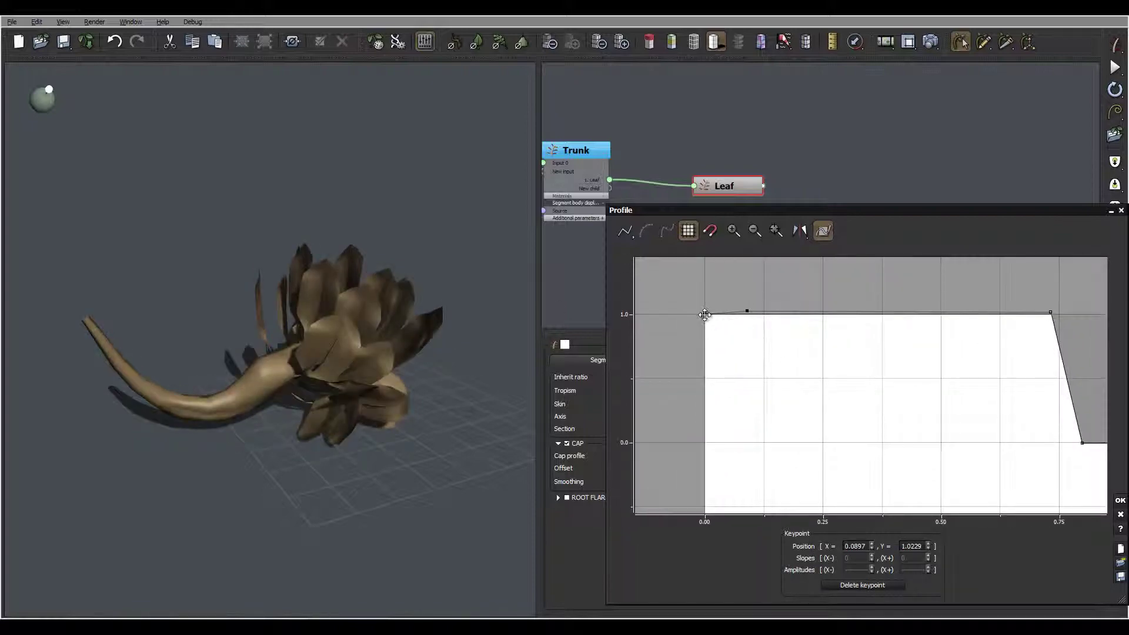
drag(705, 316, 698, 444)
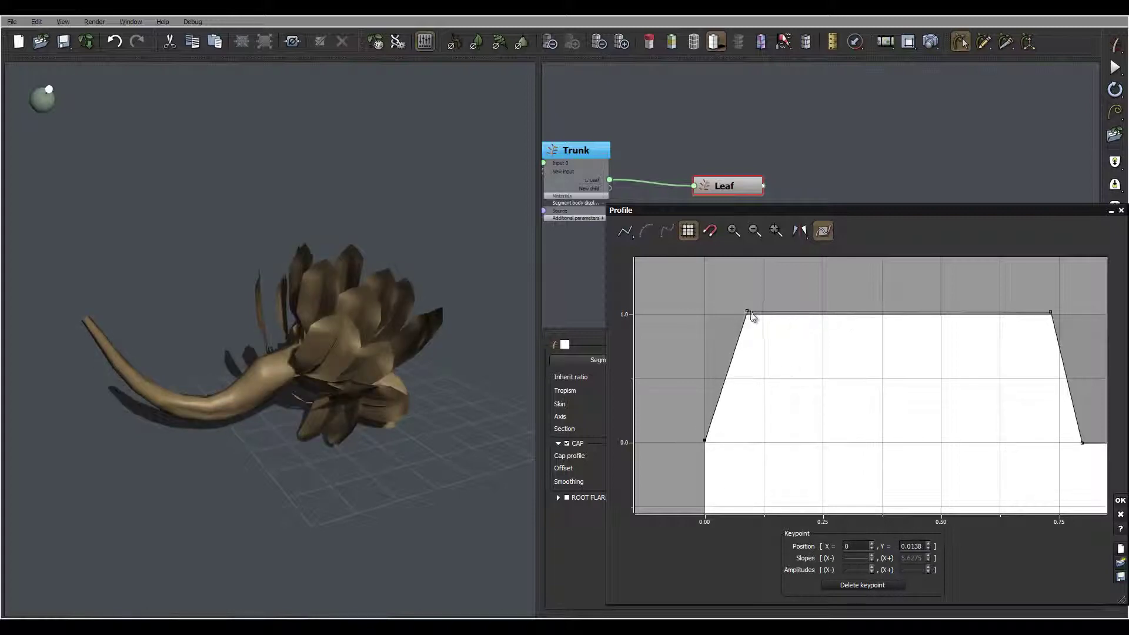
drag(751, 313, 788, 314)
drag(382, 283, 351, 338)
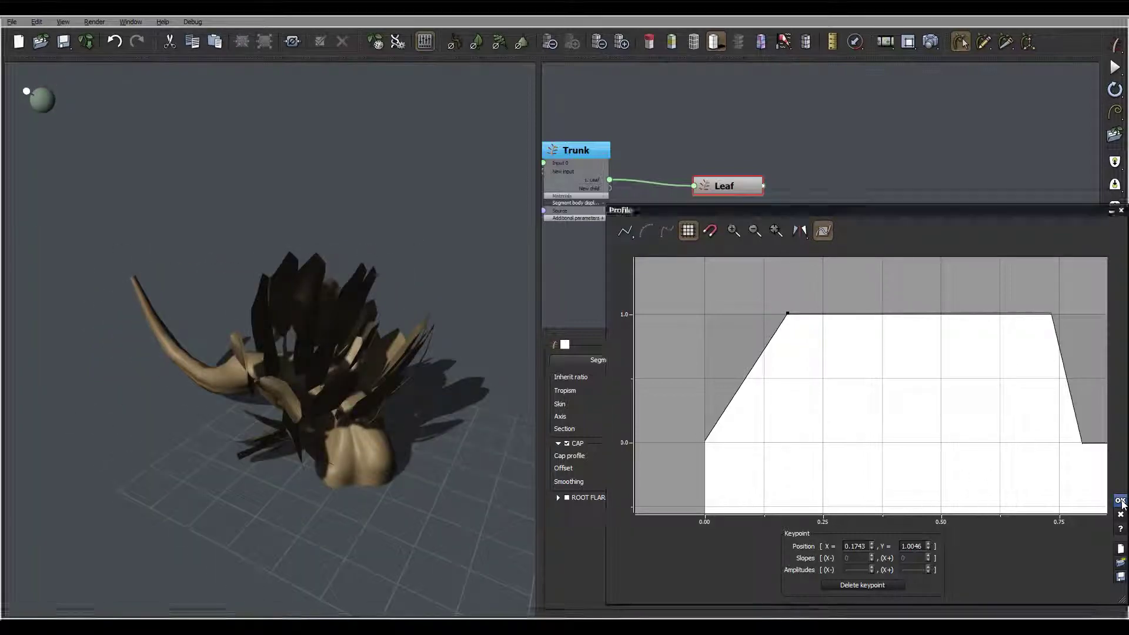
click(1120, 502)
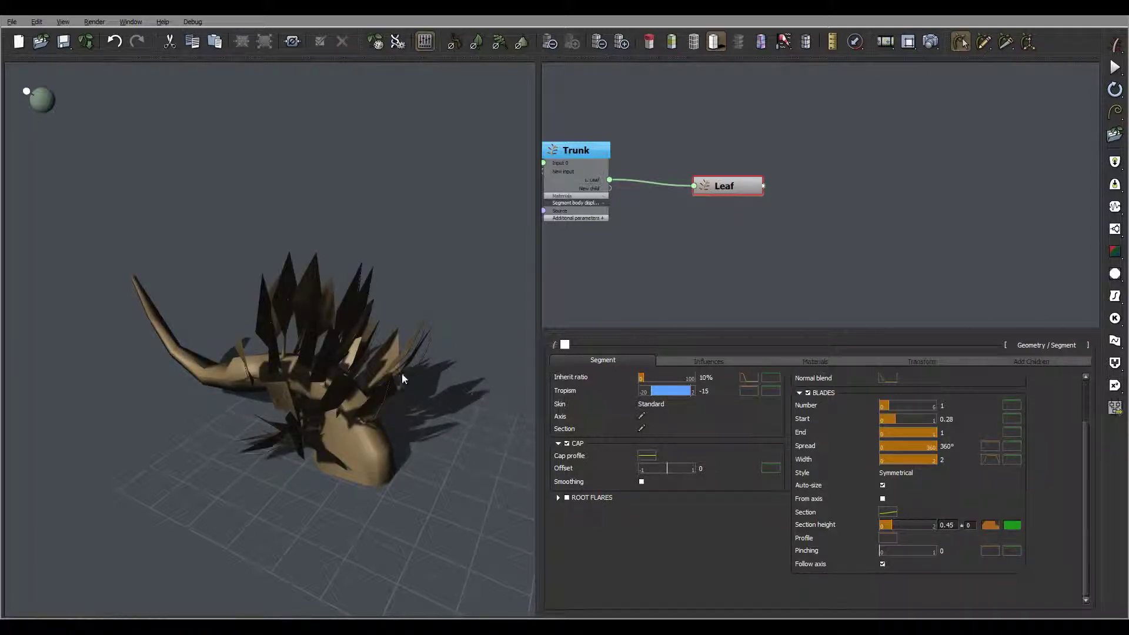
- Open the function-of-parent curve for the Leaf segment's length
drag(404, 378, 106, 317)
drag(481, 352, 253, 305)
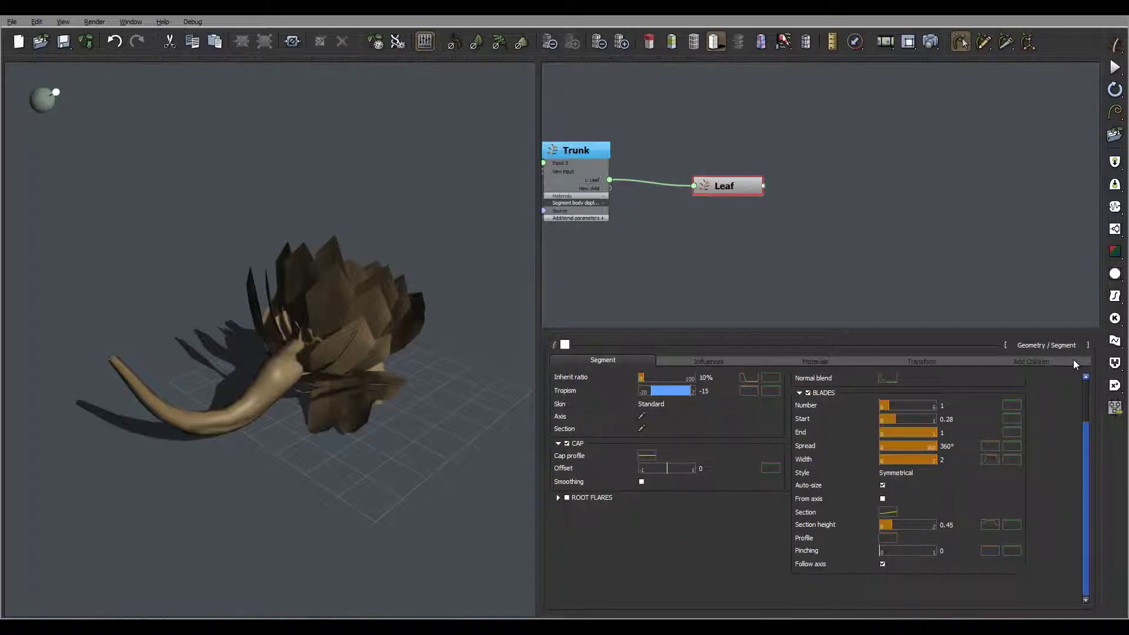
scroll(1083, 383, up, 2)
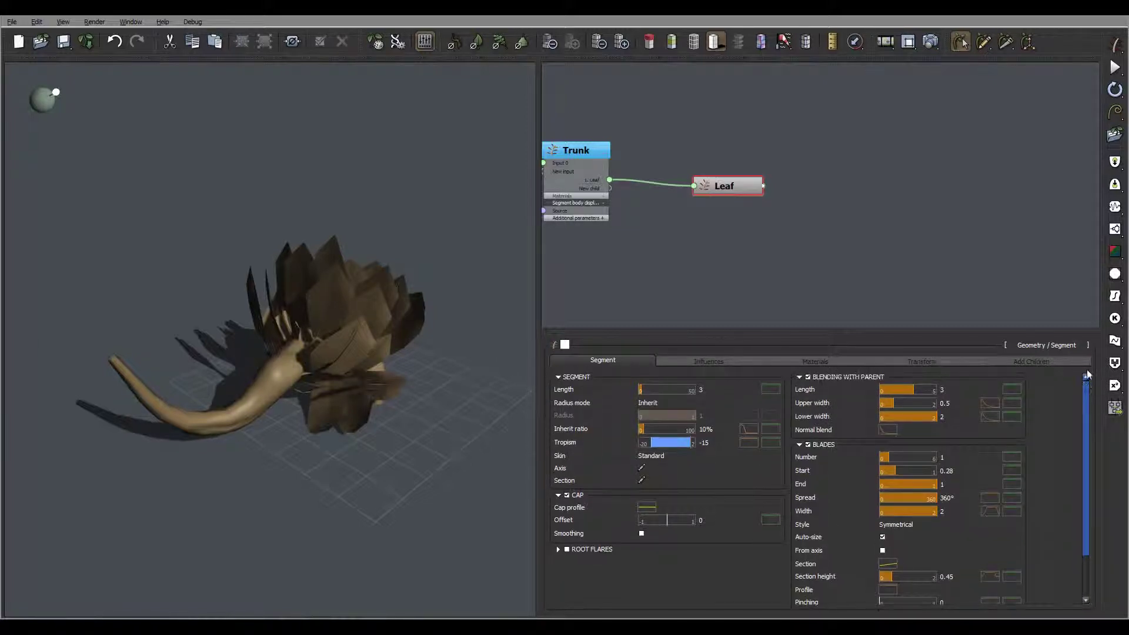
click(771, 389)
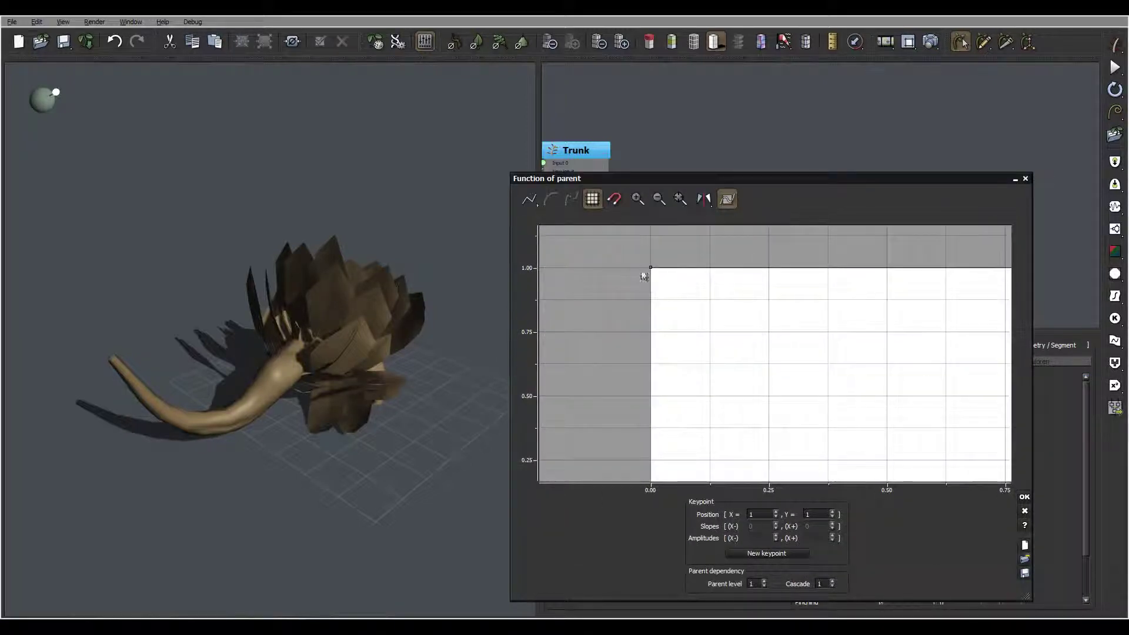
drag(653, 268, 782, 268)
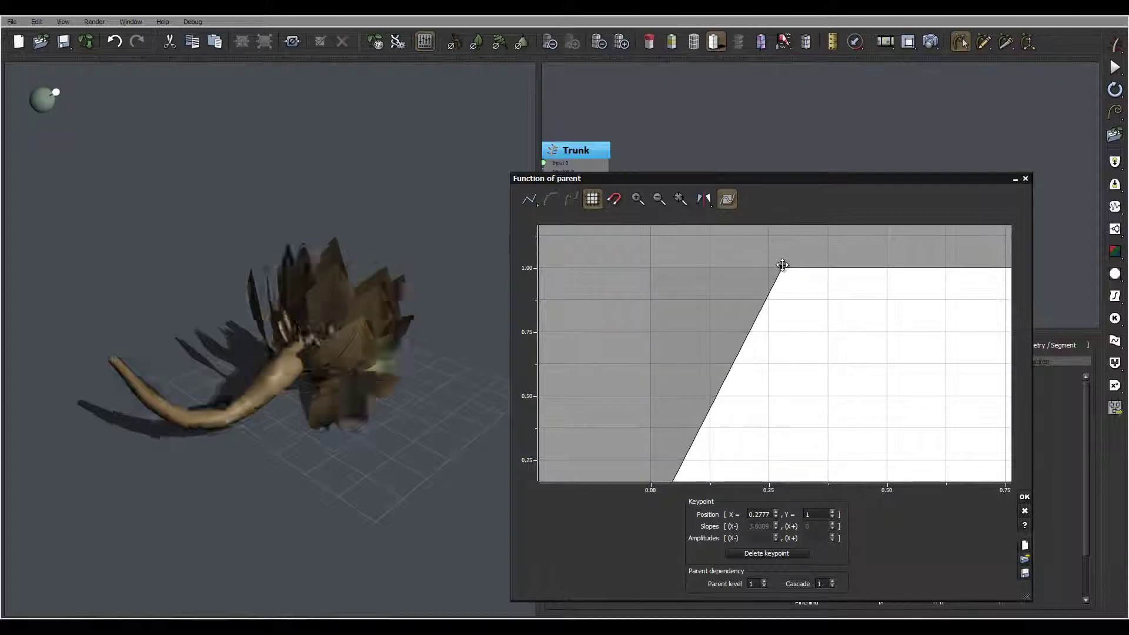
drag(380, 304, 260, 284)
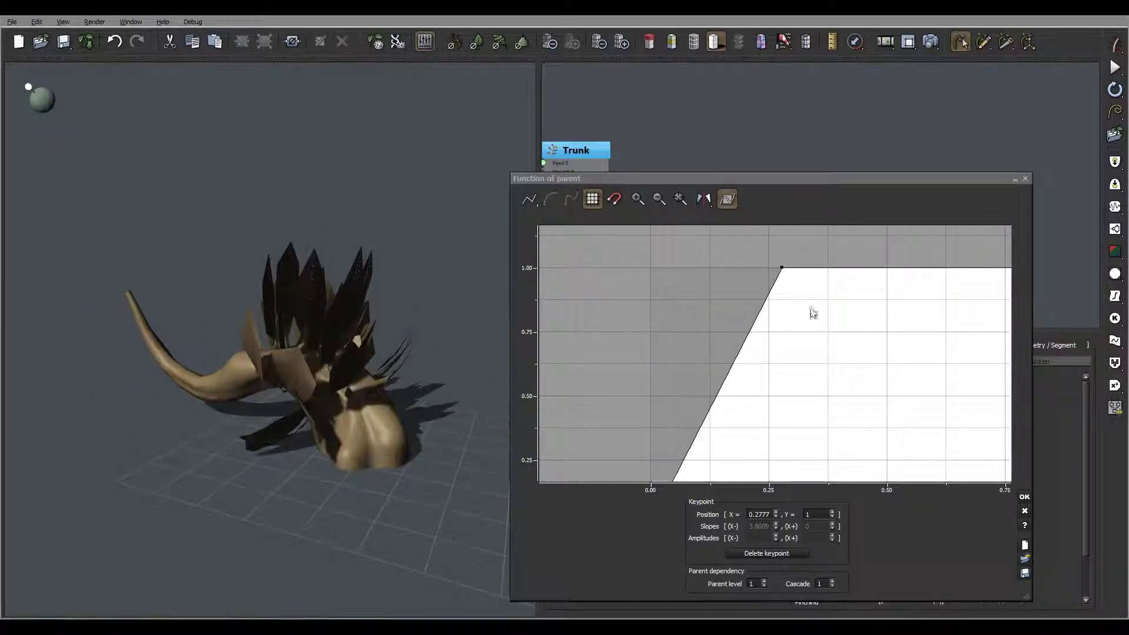
drag(782, 268, 650, 267)
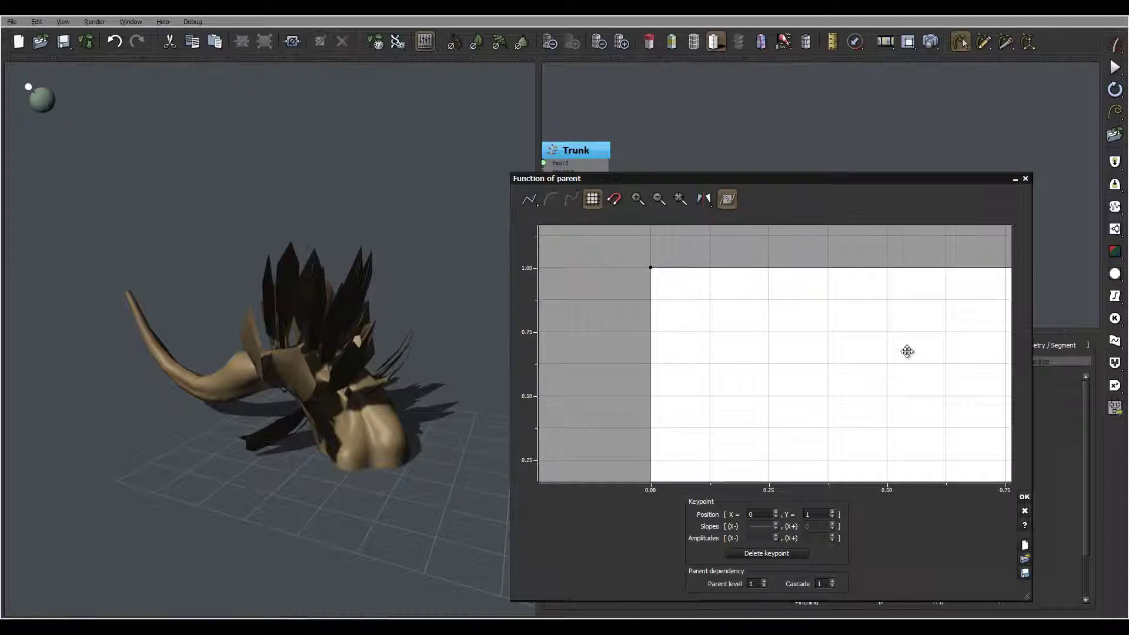
- In the length curve, lower the end keypoint to about Y 0.71, accept the curve, and set the Leaf segment's length to 4
drag(907, 352, 653, 340)
drag(869, 254, 878, 411)
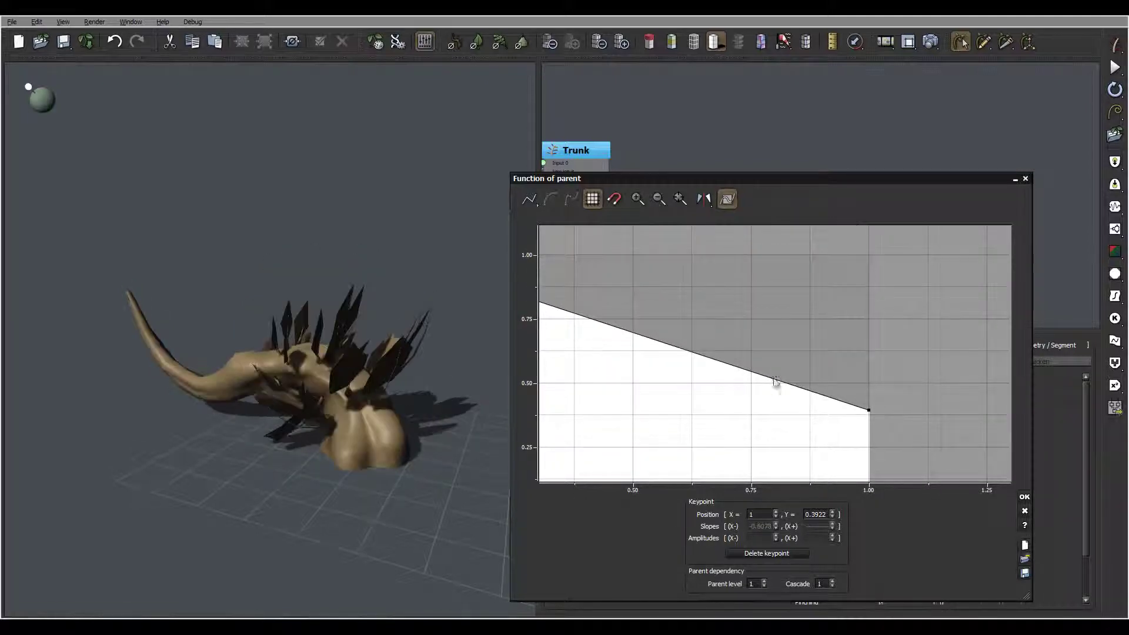
right_drag(380, 297, 556, 305)
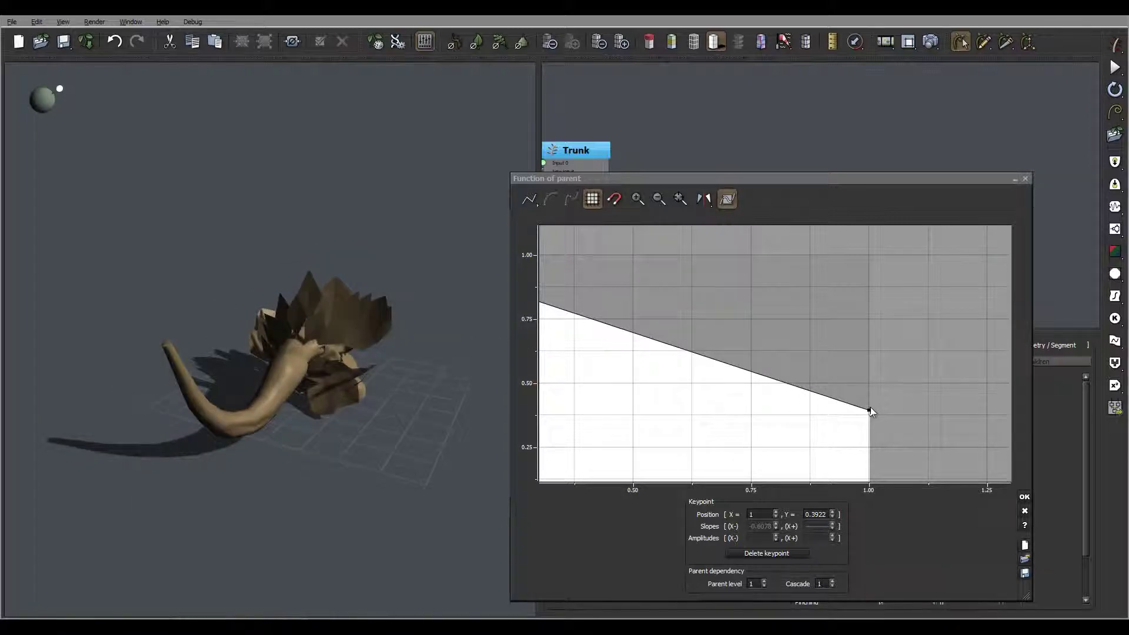
drag(871, 410, 876, 330)
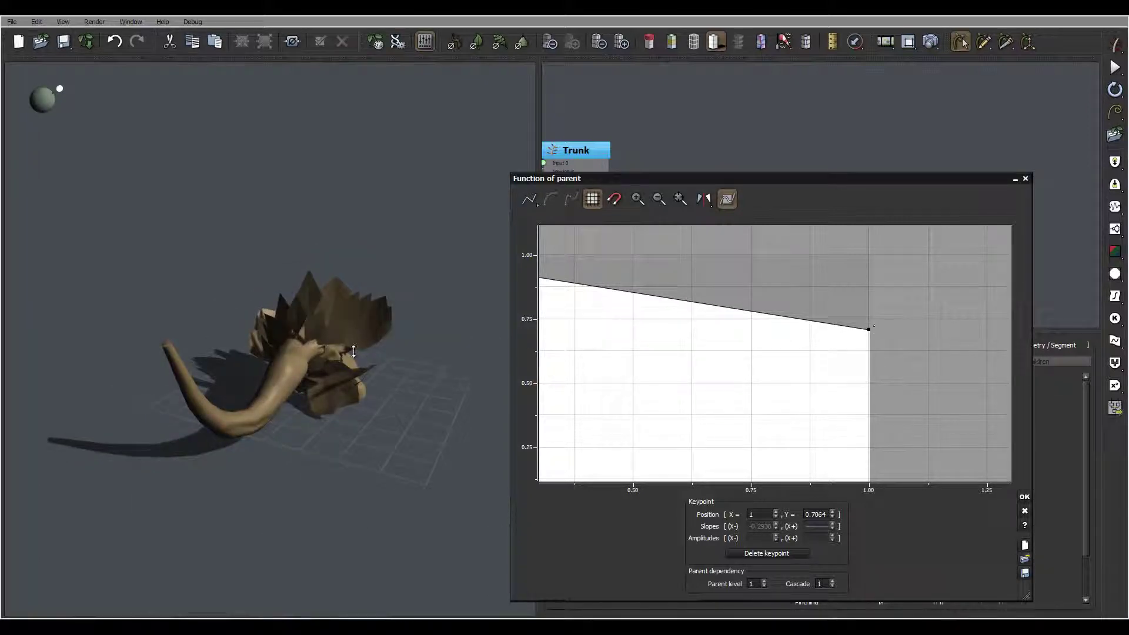
click(1025, 496)
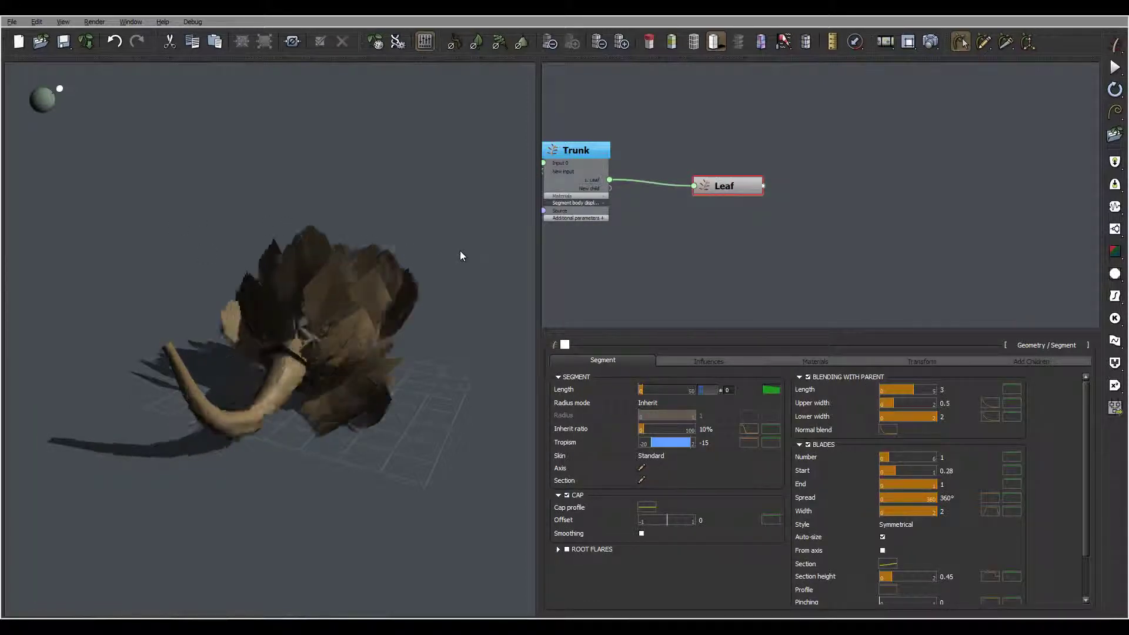
- Open the Trunk's child settings for Leaf and set the leaves' coil to 0°
drag(460, 256, 369, 256)
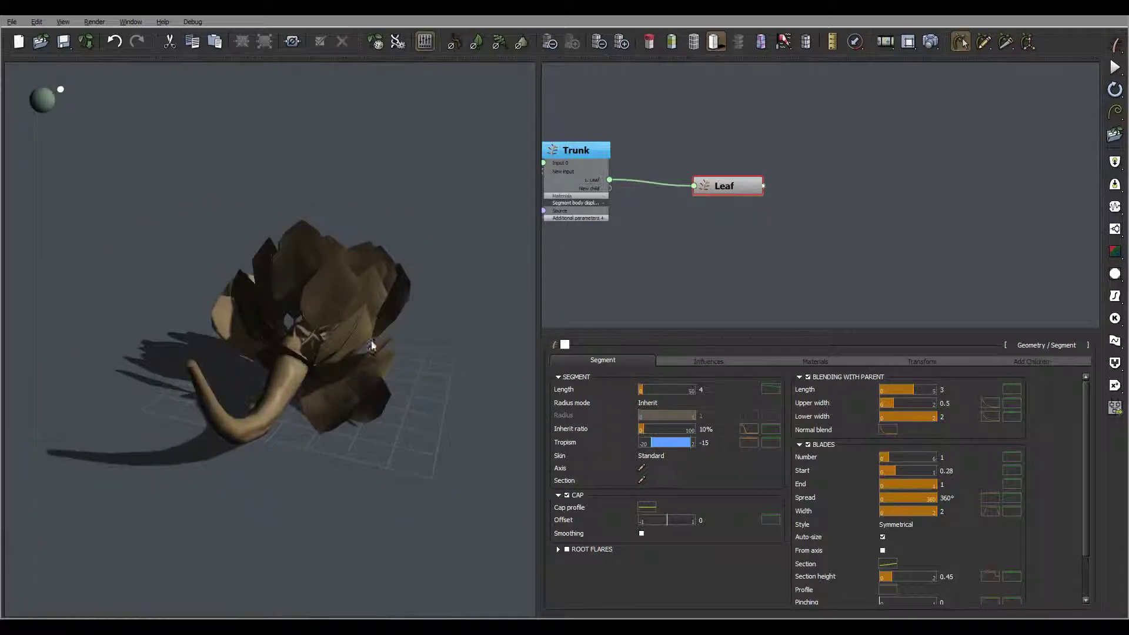
mouse_move(371, 346)
mouse_down()
mouse_move(214, 308)
mouse_move(322, 283)
mouse_move(422, 353)
mouse_move(306, 335)
mouse_move(379, 356)
mouse_move(303, 361)
mouse_move(336, 285)
mouse_move(365, 328)
mouse_up()
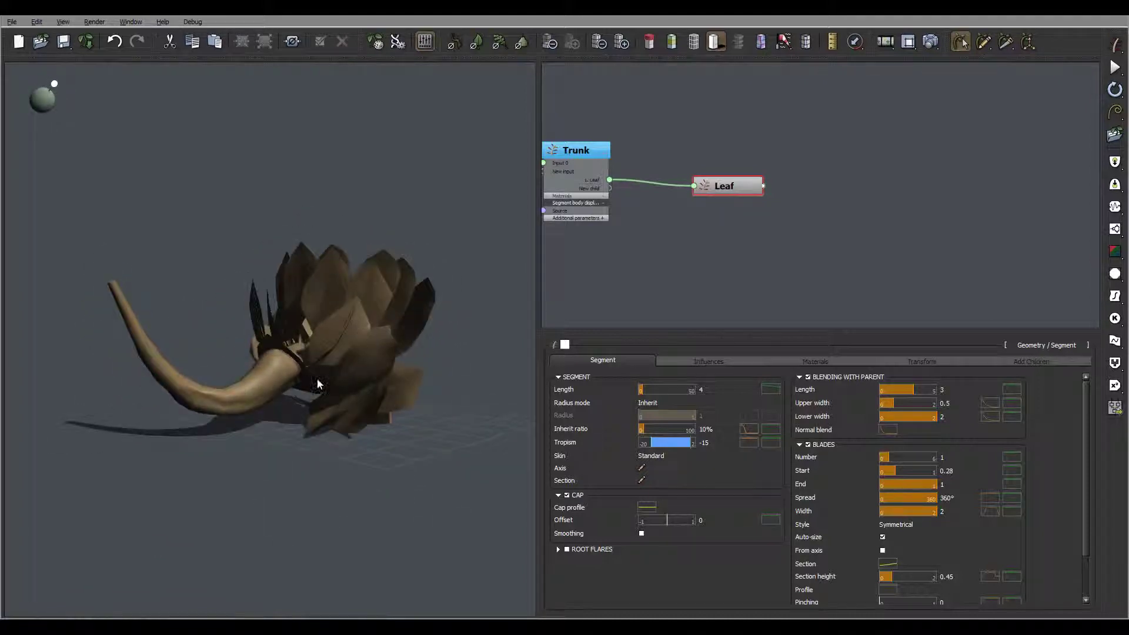
drag(317, 385, 472, 350)
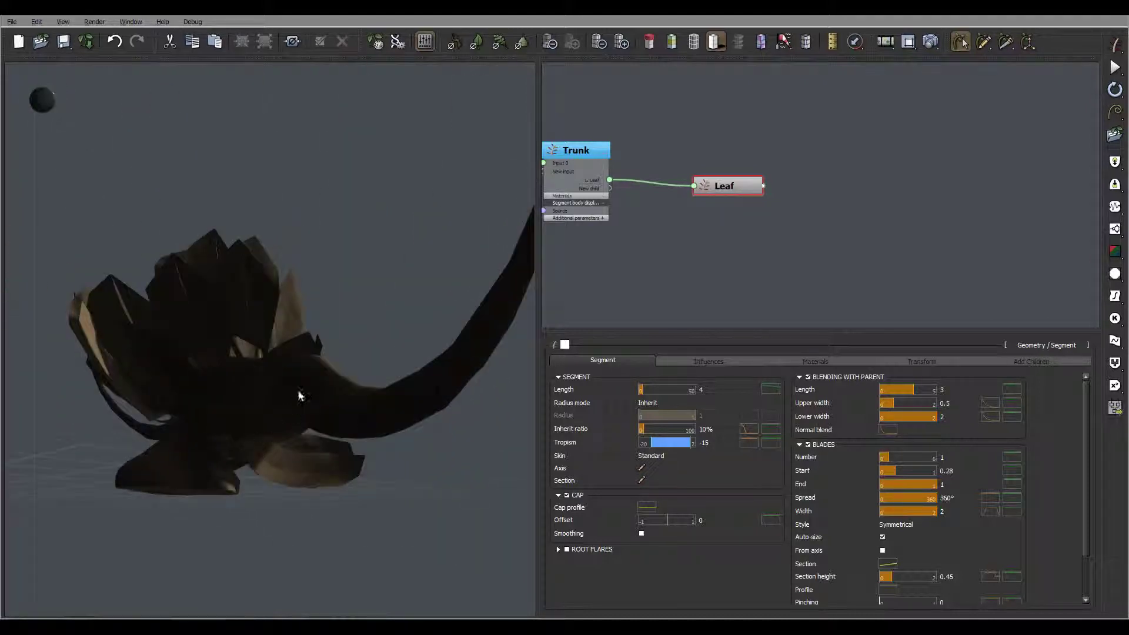
drag(300, 397, 240, 405)
drag(326, 390, 109, 376)
click(583, 154)
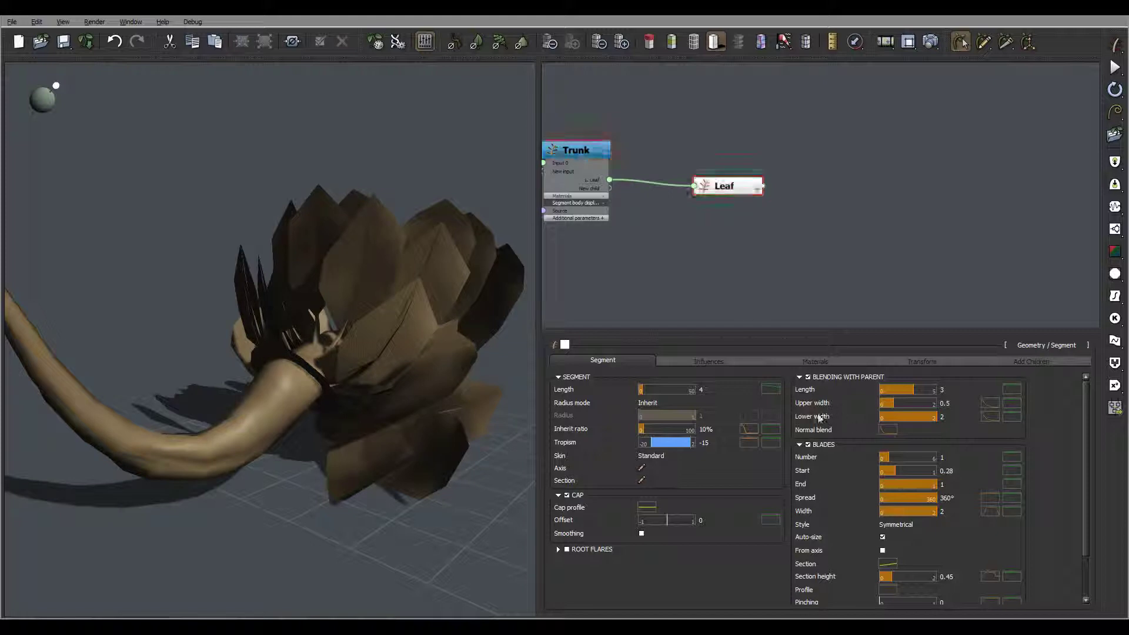
click(1041, 361)
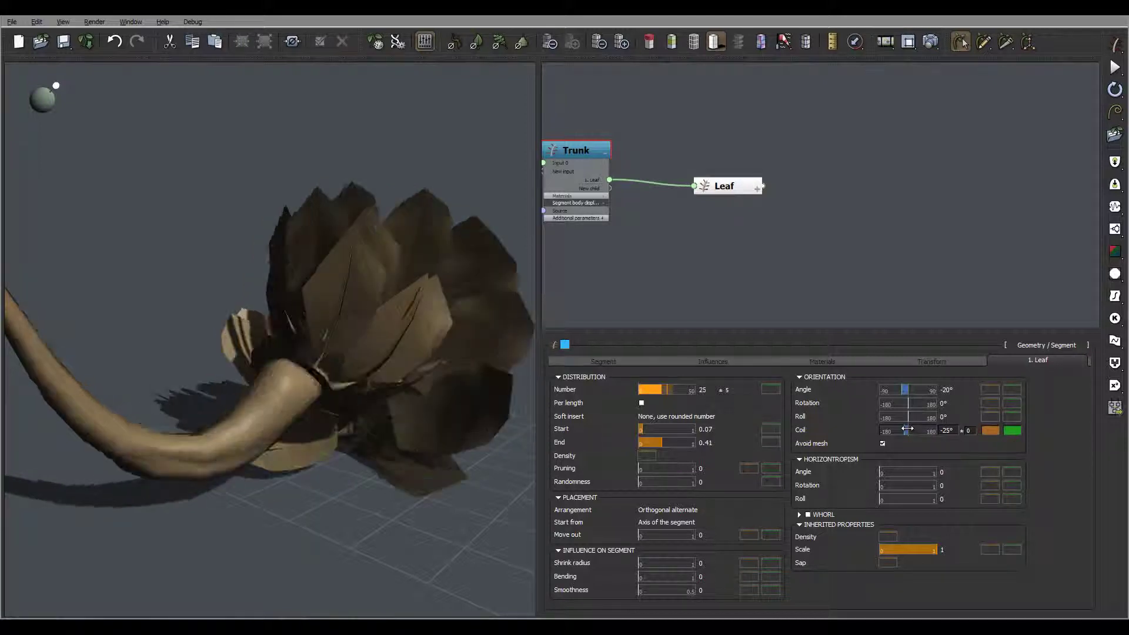
double_click(951, 432)
key(Return)
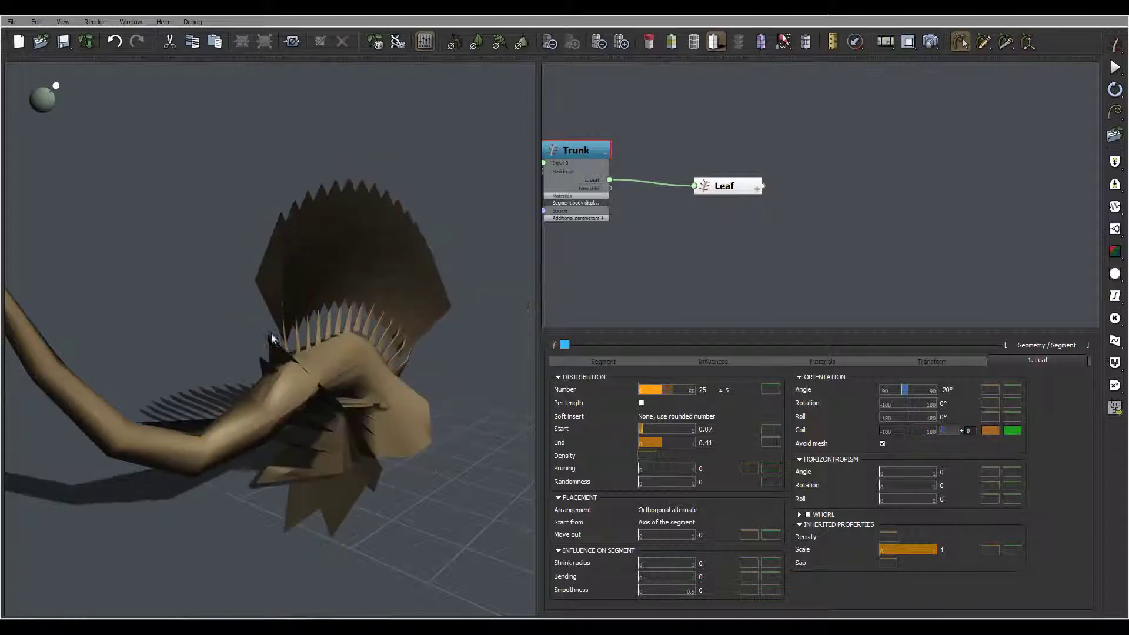
- Set the leaves' roll to 44° and their coil to 137°
right_drag(393, 358, 283, 332)
drag(282, 331, 254, 358)
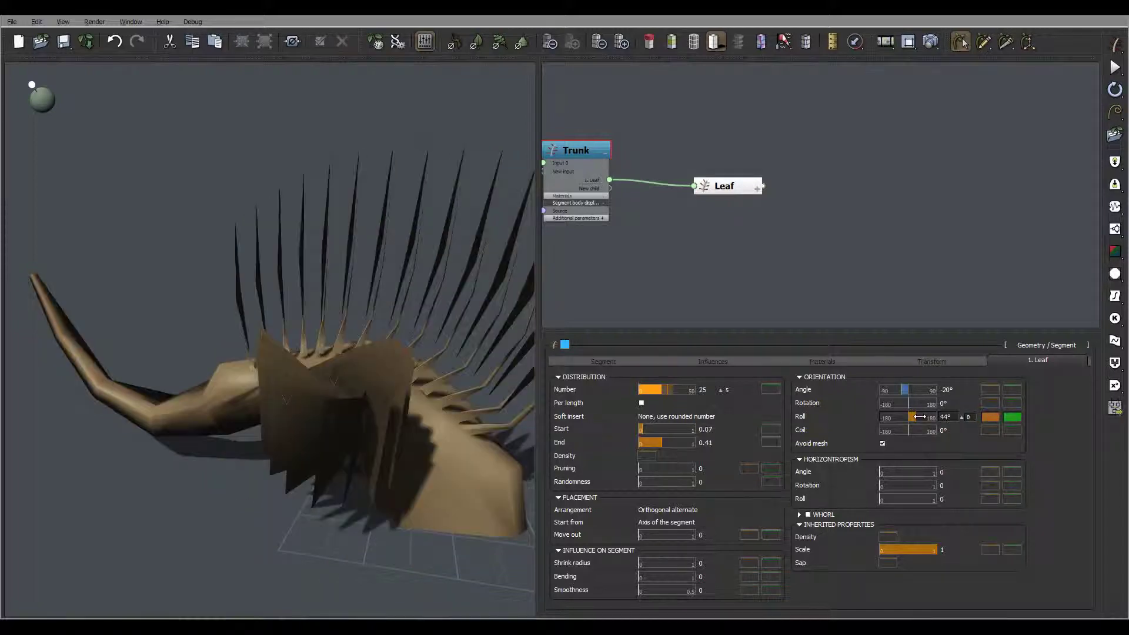
drag(360, 368, 504, 367)
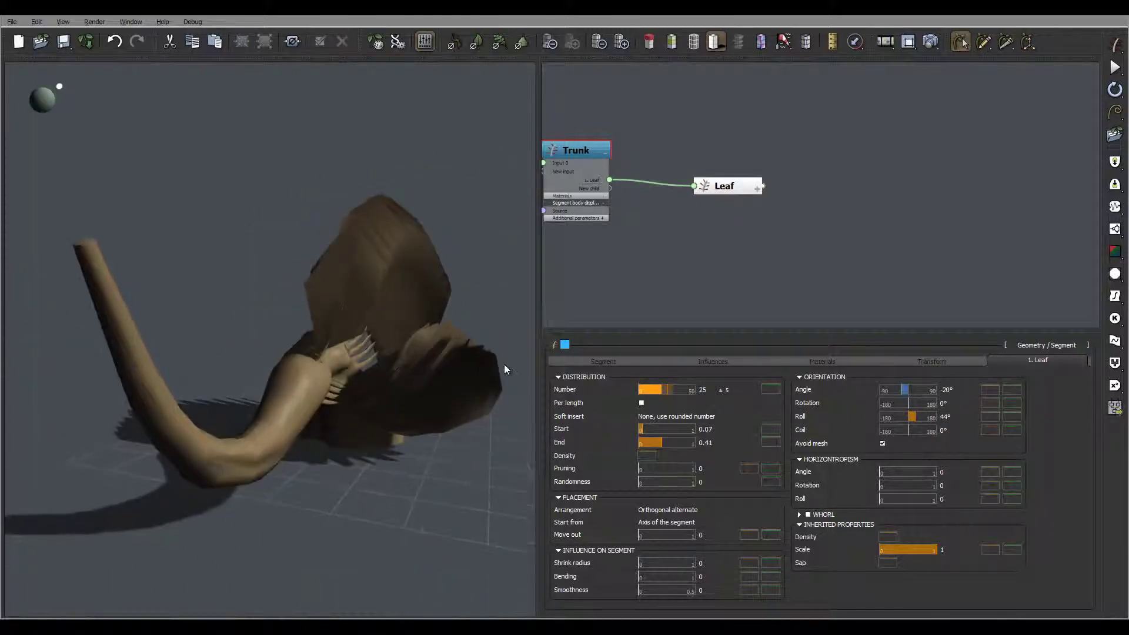
text(140)
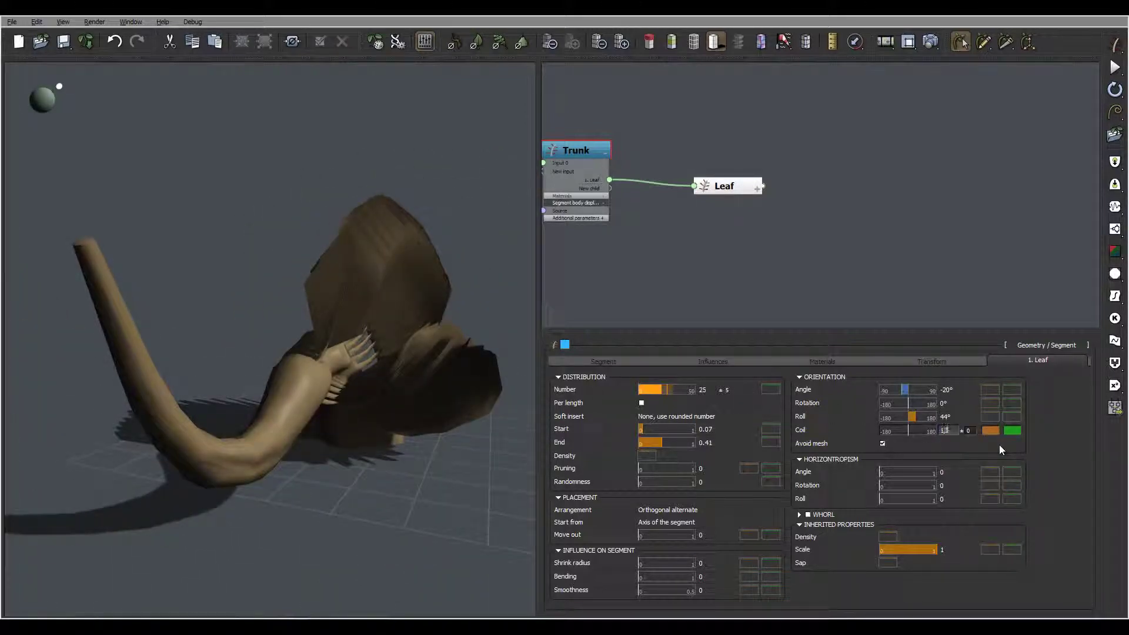
key(Return)
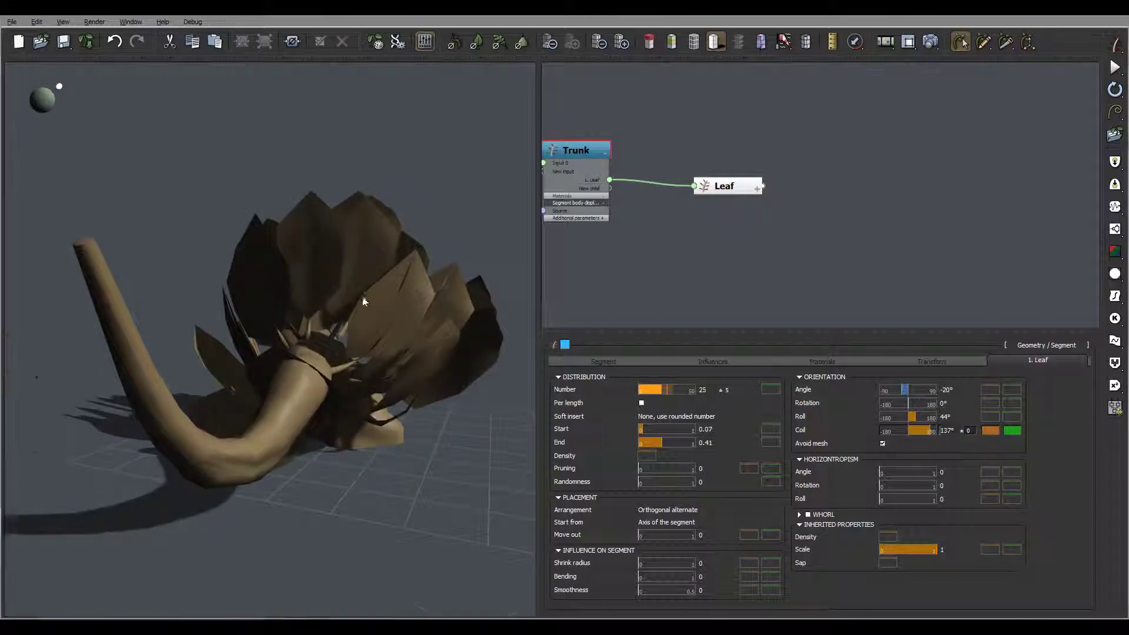
- Set the leaves' roll back to 0° and check the leaf arrangement on the trunk
drag(360, 303, 324, 359)
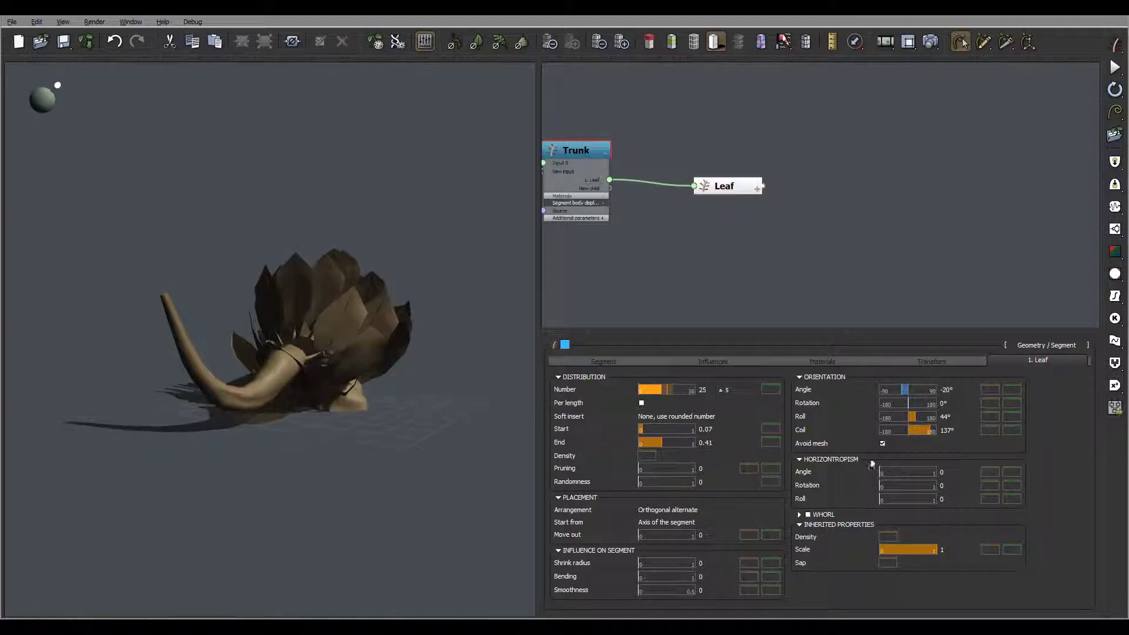
click(951, 417)
key(Return)
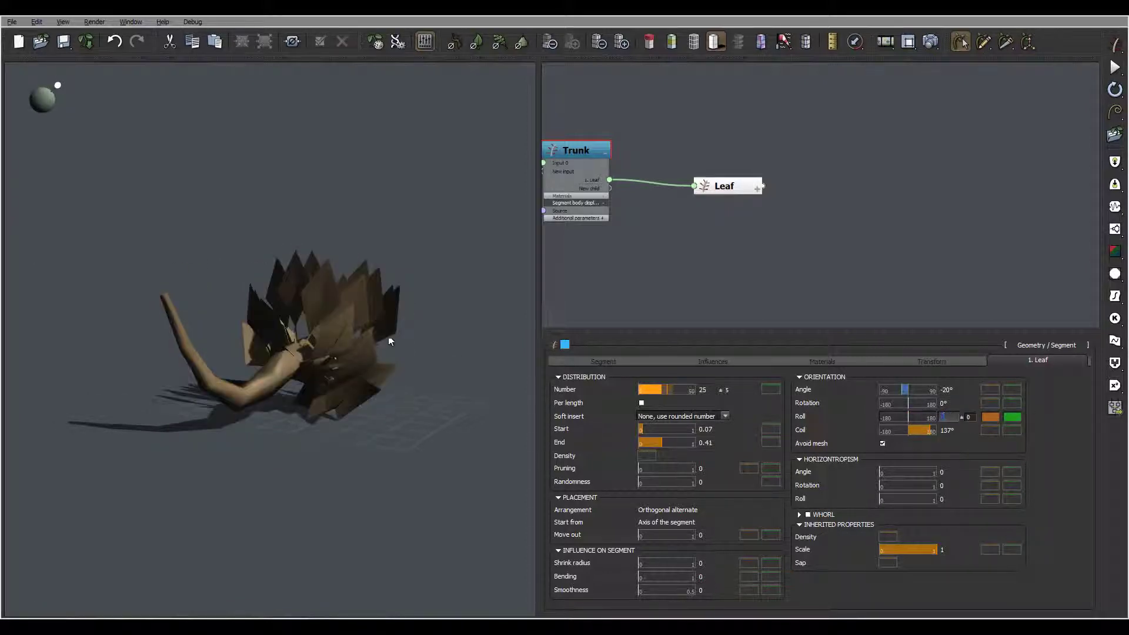
drag(404, 333, 394, 442)
scroll(270, 378, up, 3)
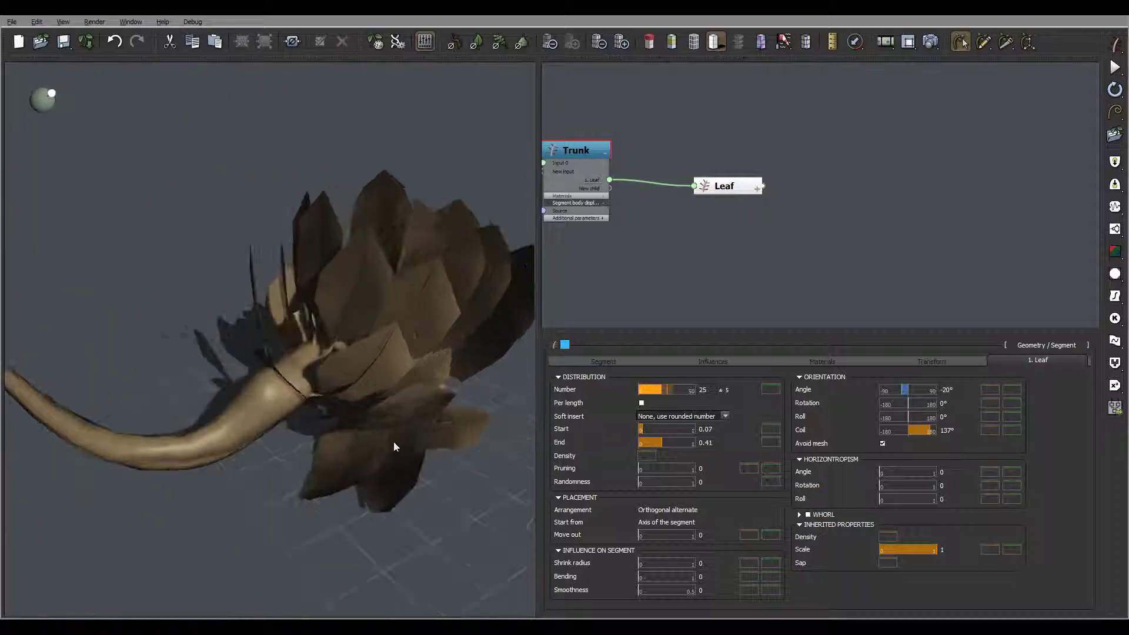
scroll(387, 442, down, 4)
mouse_move(221, 312)
mouse_down()
mouse_move(280, 352)
mouse_move(232, 341)
mouse_move(212, 305)
mouse_move(222, 304)
mouse_up()
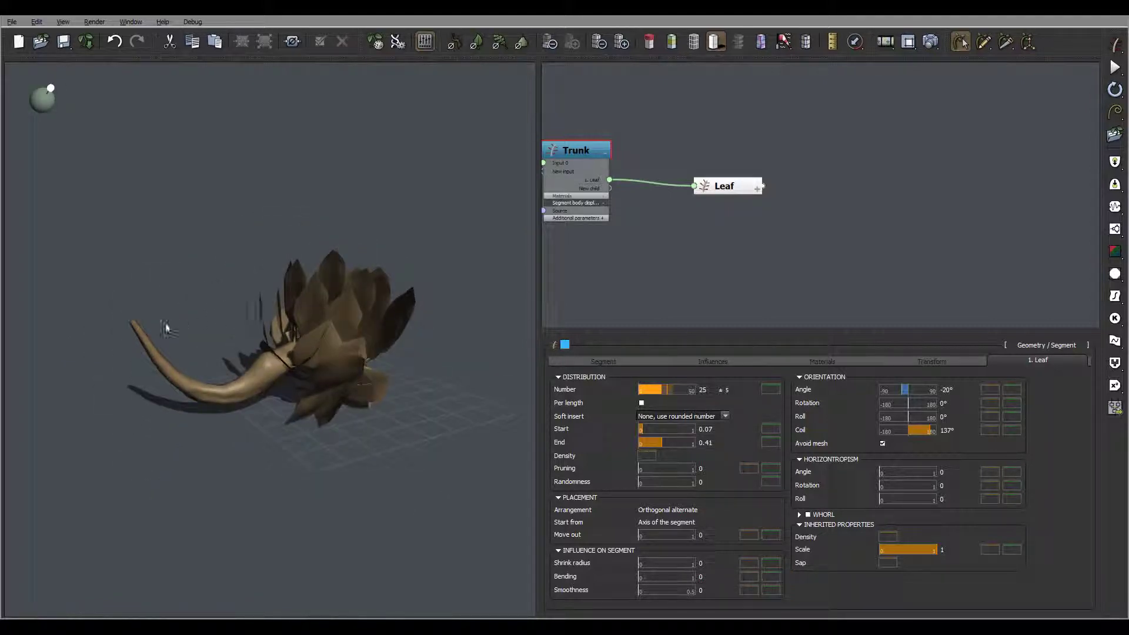
- Move the Leaf node higher in the graph, above the level of the Trunk node, to free space below it
drag(817, 170, 842, 246)
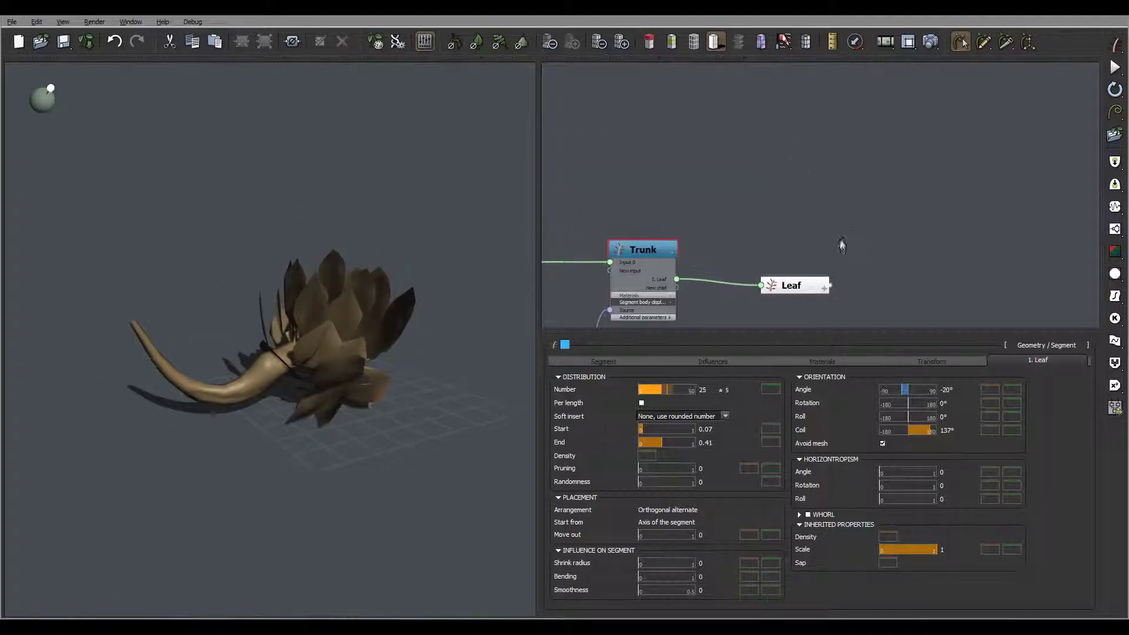
click(819, 286)
drag(791, 286, 785, 184)
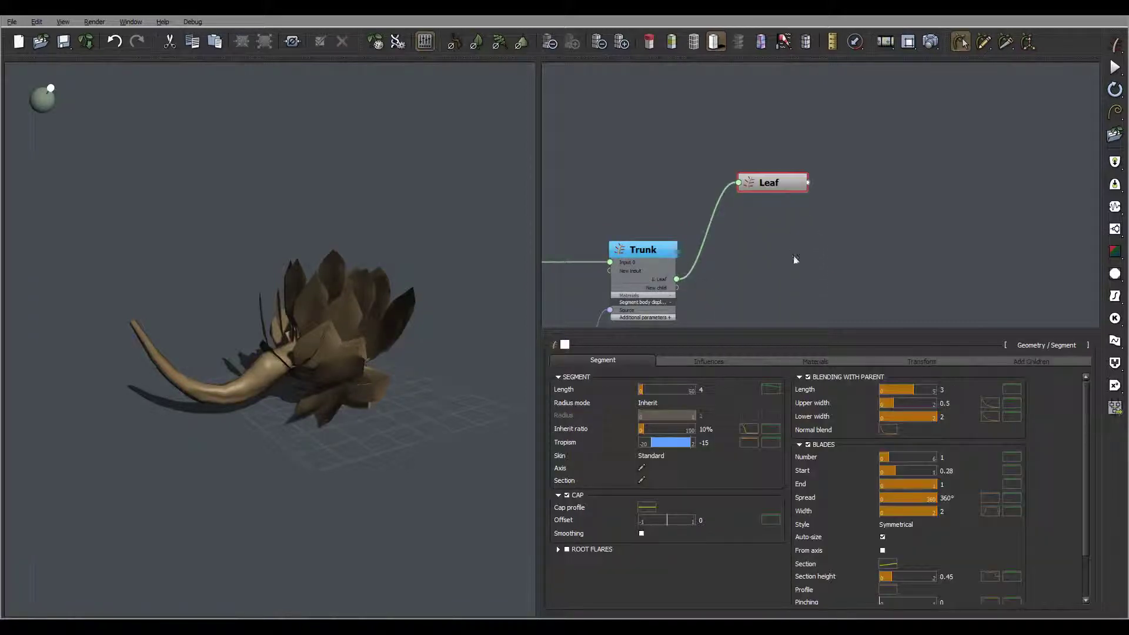
- Add a Hydra geometry node below the Leaf node and name it TopLeaf
right_click(764, 255)
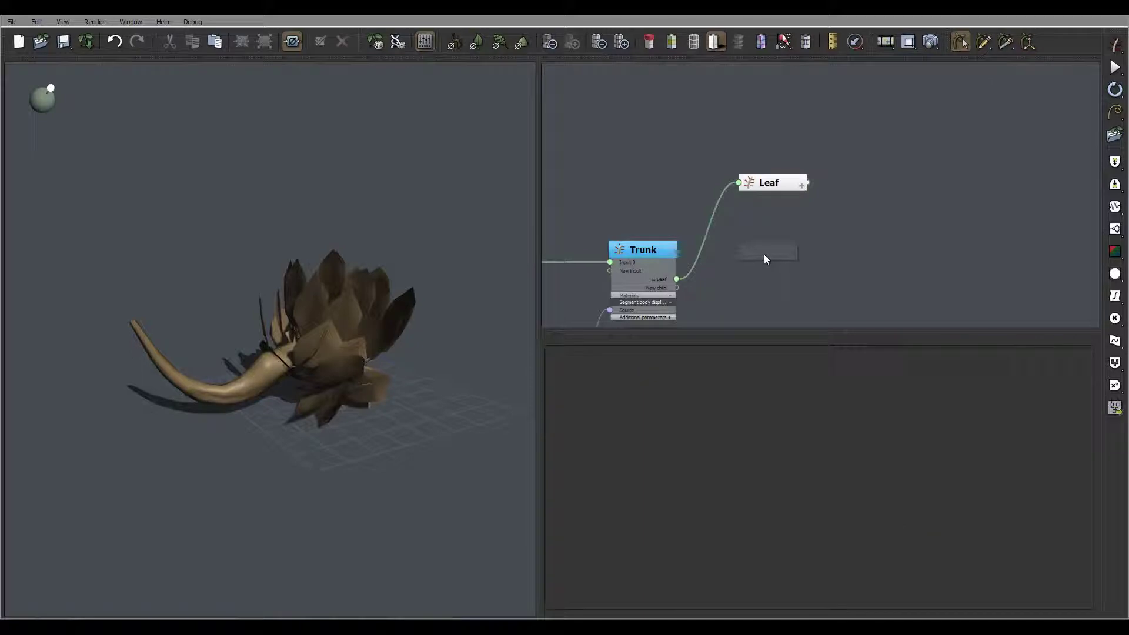
mouse_move(812, 261)
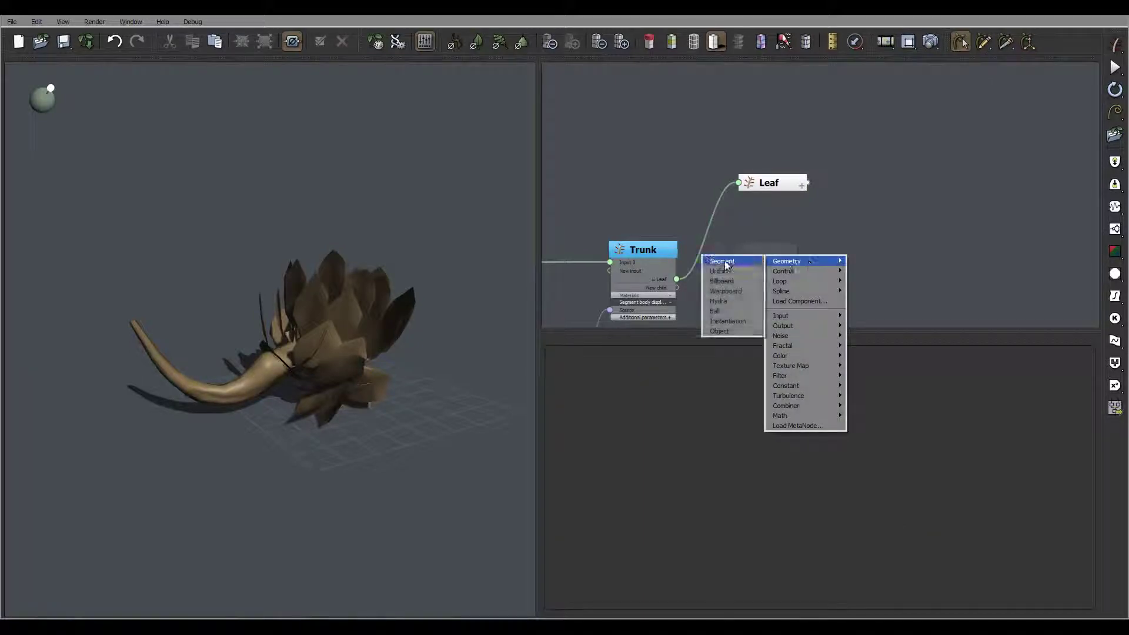
click(736, 300)
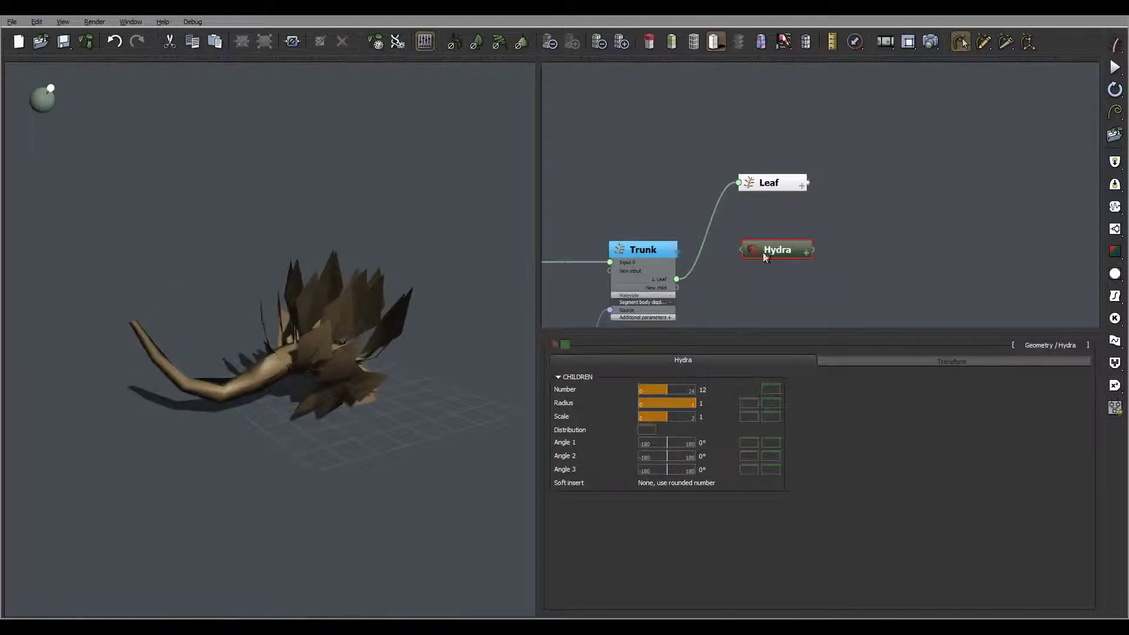
double_click(791, 253)
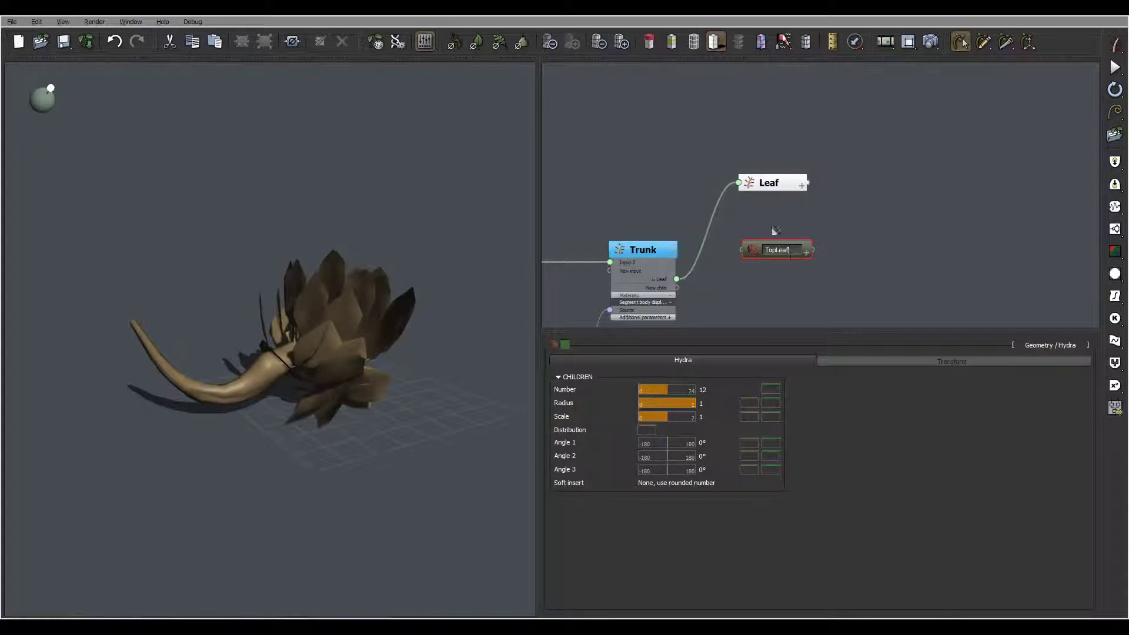
text(f)
- Set the TopLeaf node's colour to orange with red 255, green 98 and blue 20
click(566, 344)
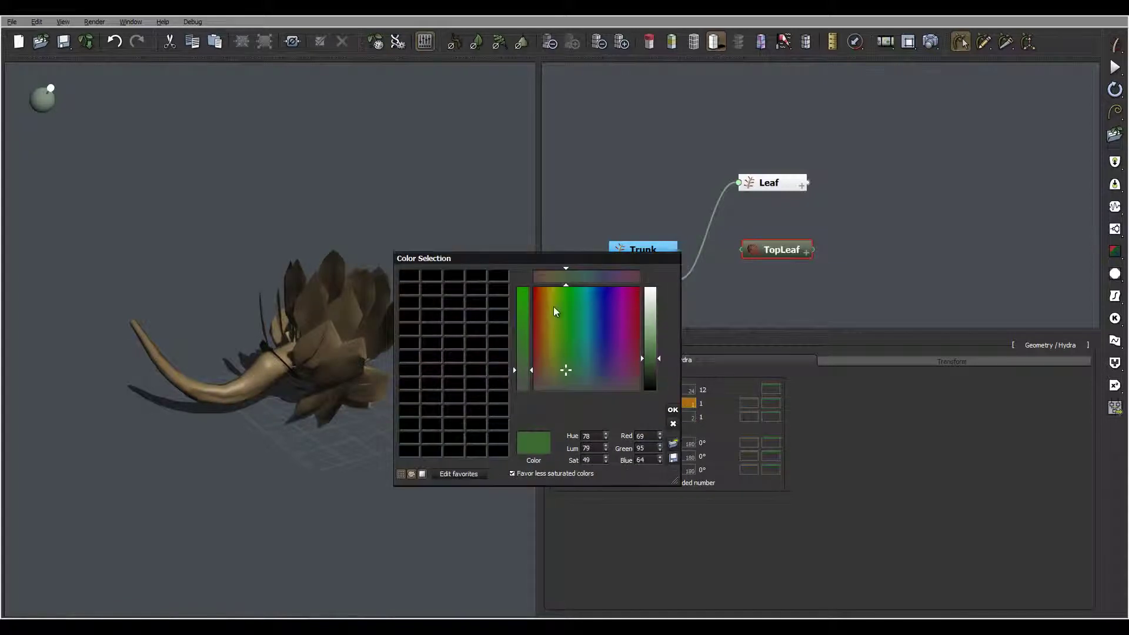
click(539, 288)
click(650, 325)
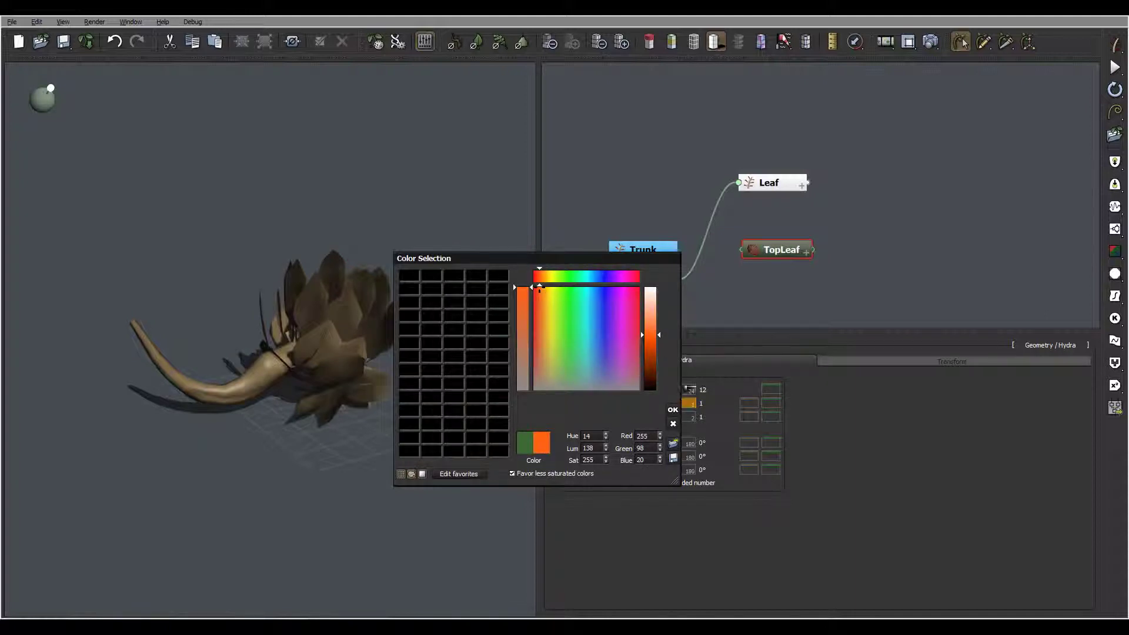
click(673, 409)
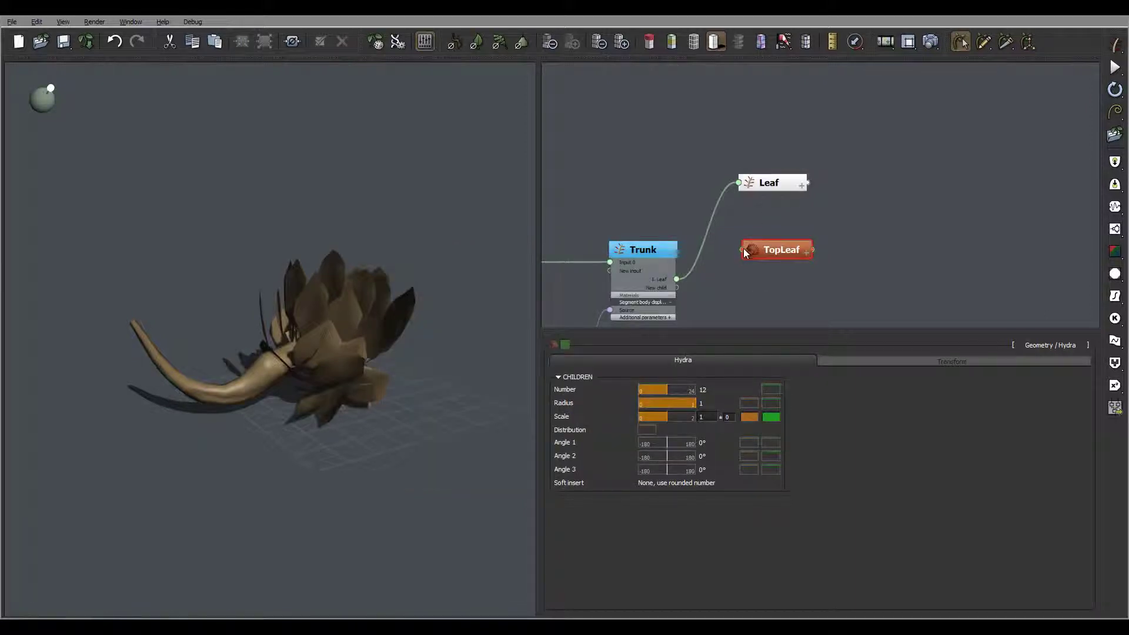
- Connect TopLeaf to the Trunk as a new child and select the Trunk node
drag(677, 288, 777, 250)
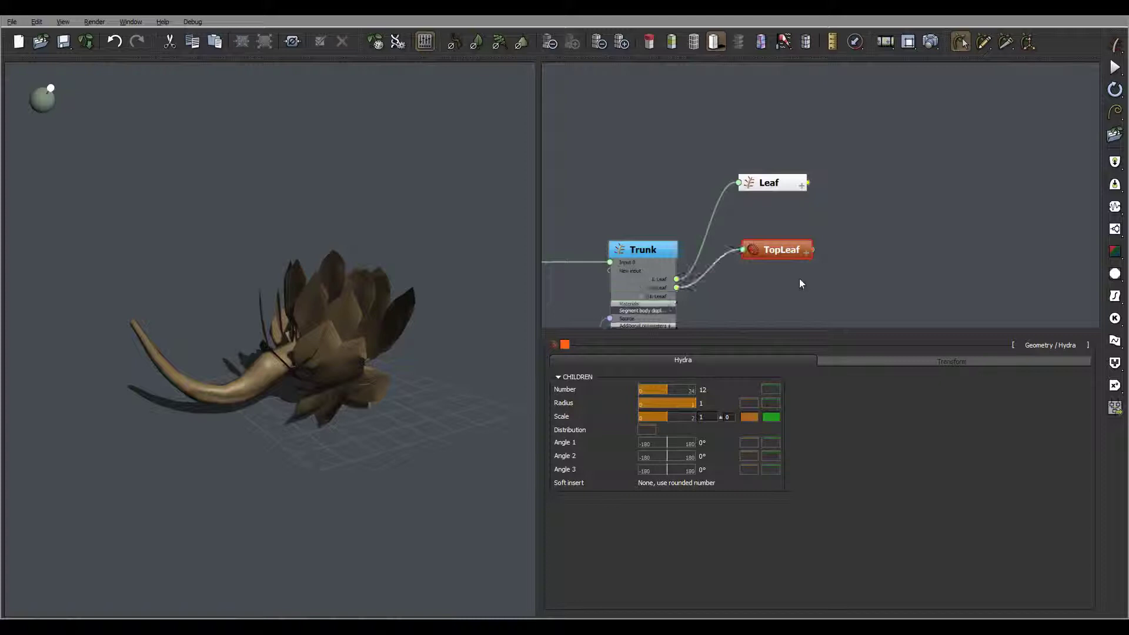
click(653, 250)
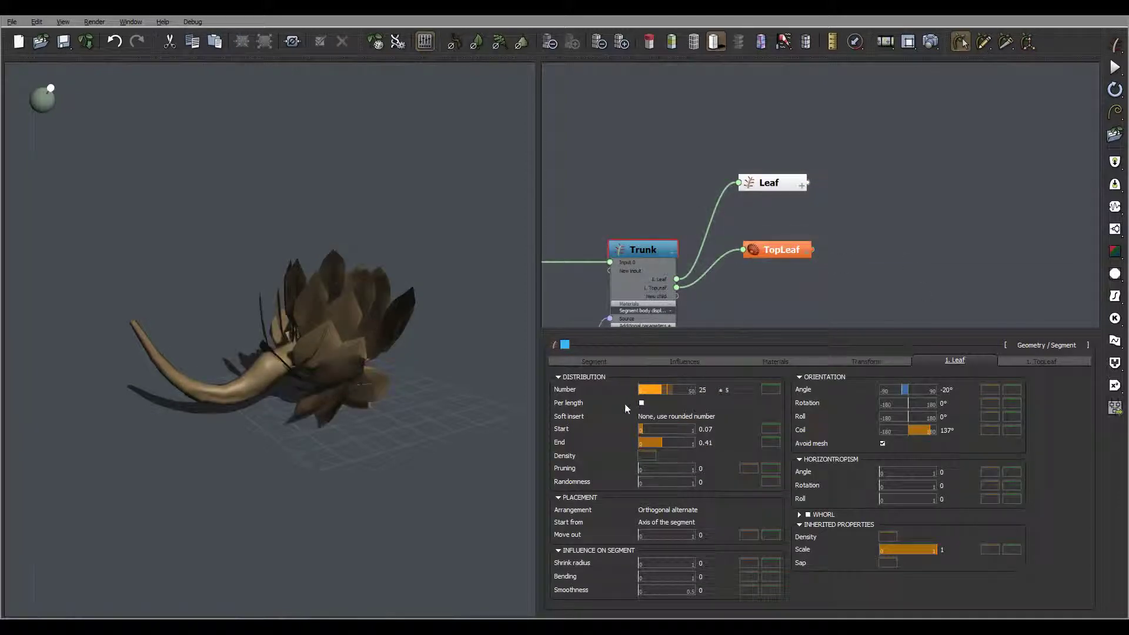
- Make the Trunk's TopLeaf children start from the tip of the segment with an orientation angle of 0°
click(1042, 360)
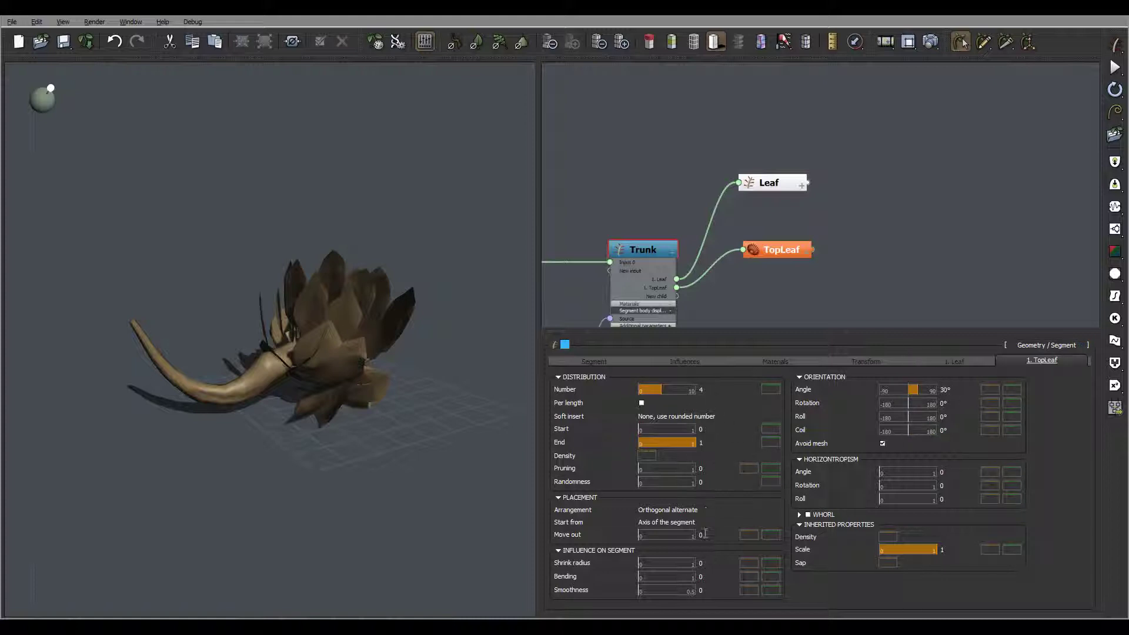
click(680, 520)
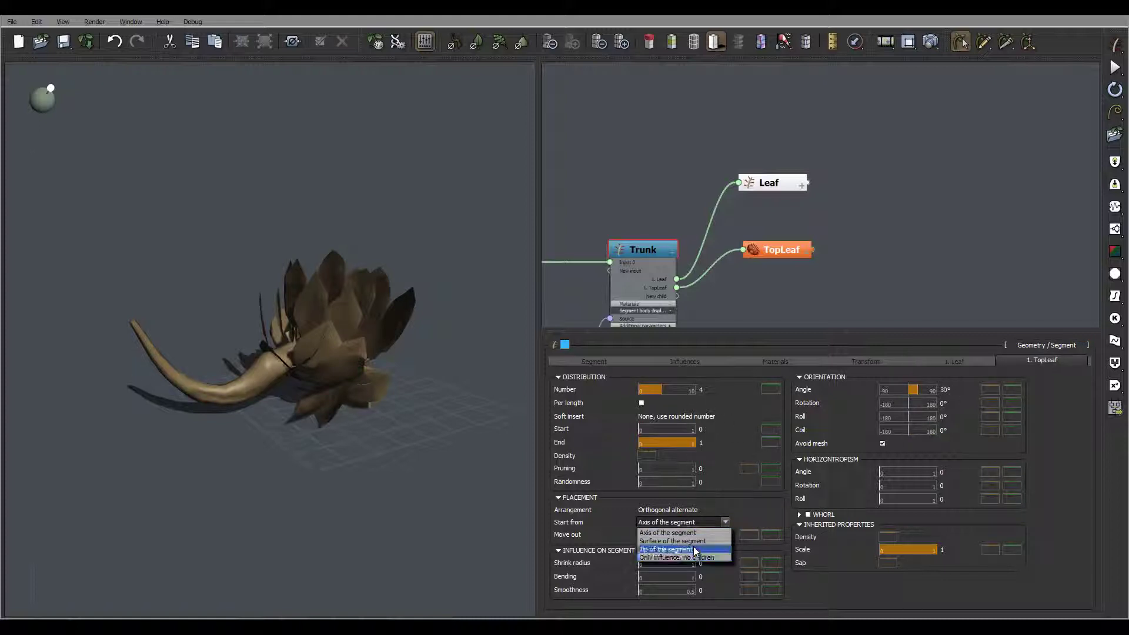
click(696, 551)
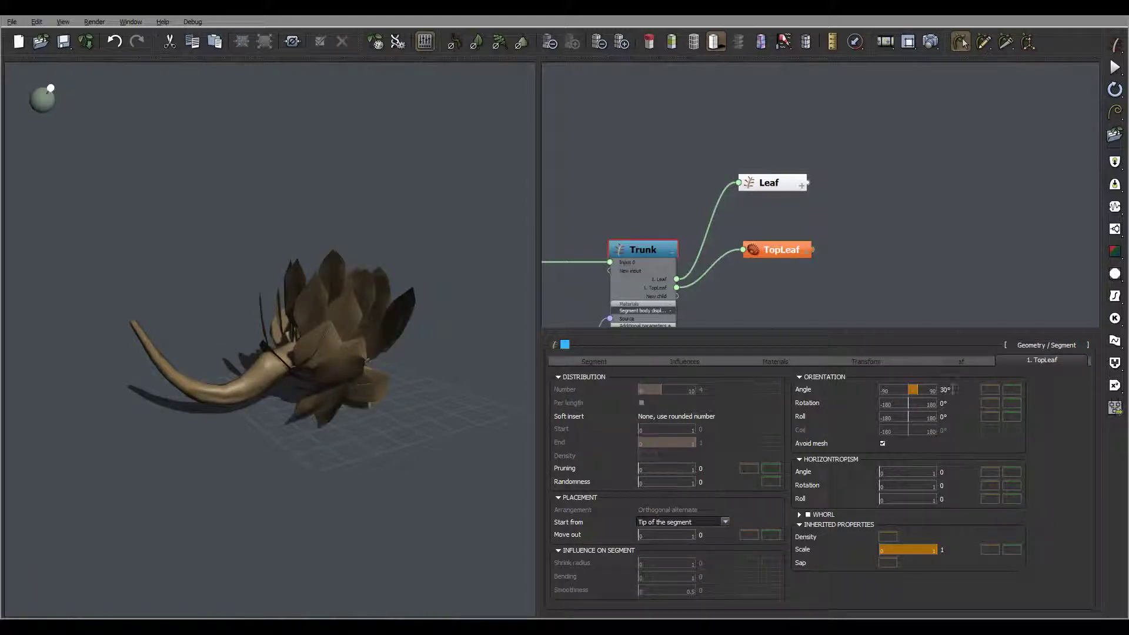
click(1008, 390)
click(1005, 414)
text(0)
key(Return)
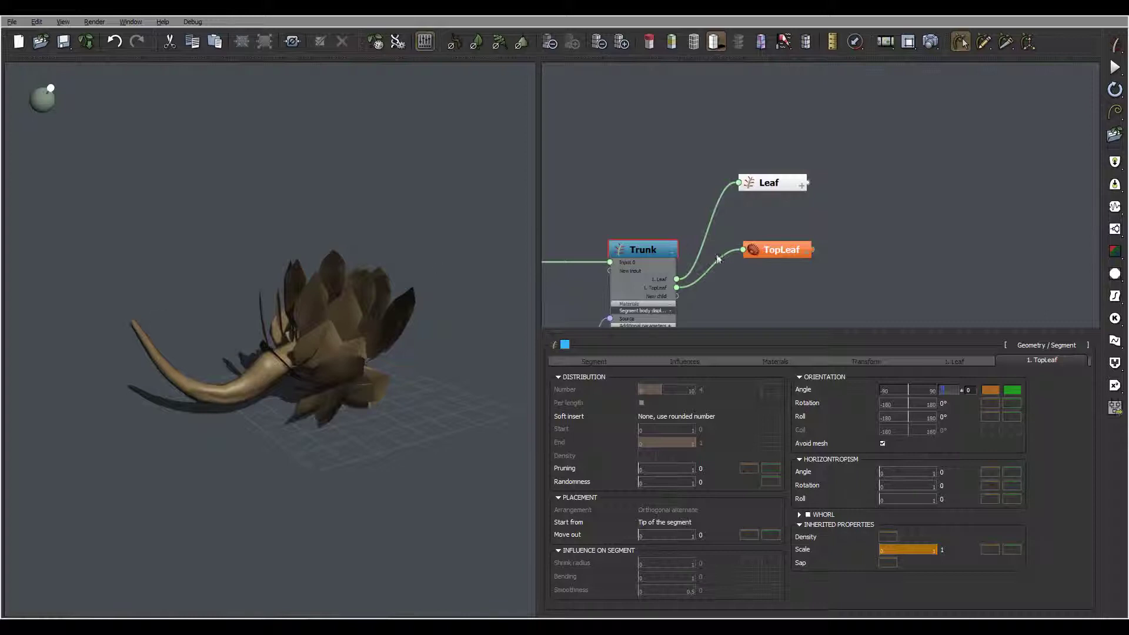
- Set the radius of the TopLeaf Hydra node's children to 0
click(783, 252)
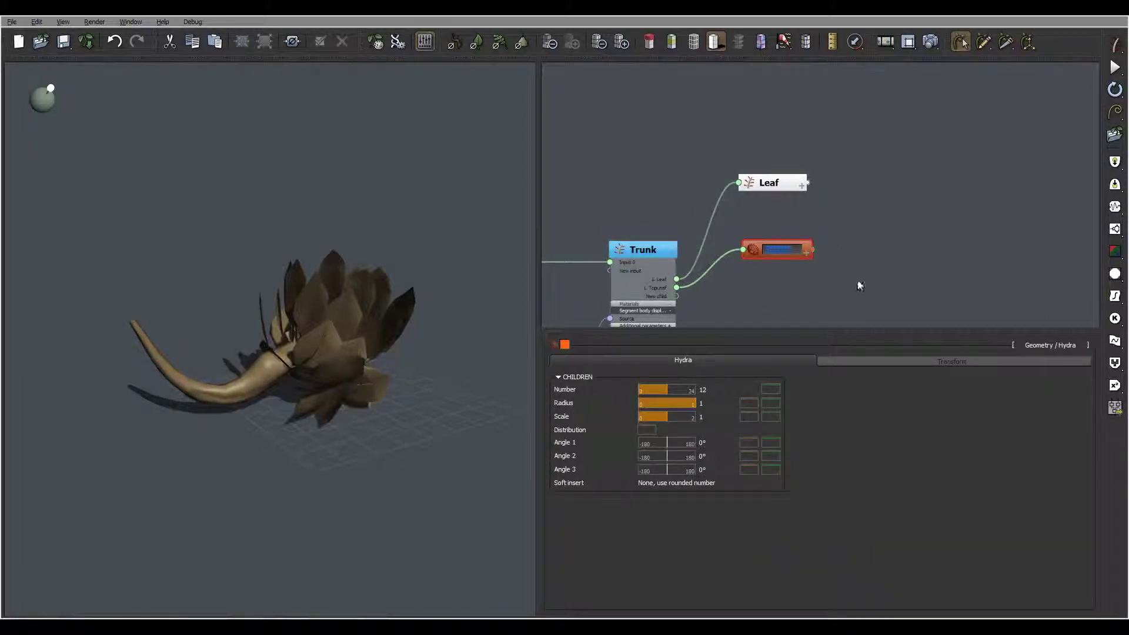
click(714, 406)
text(0)
key(Return)
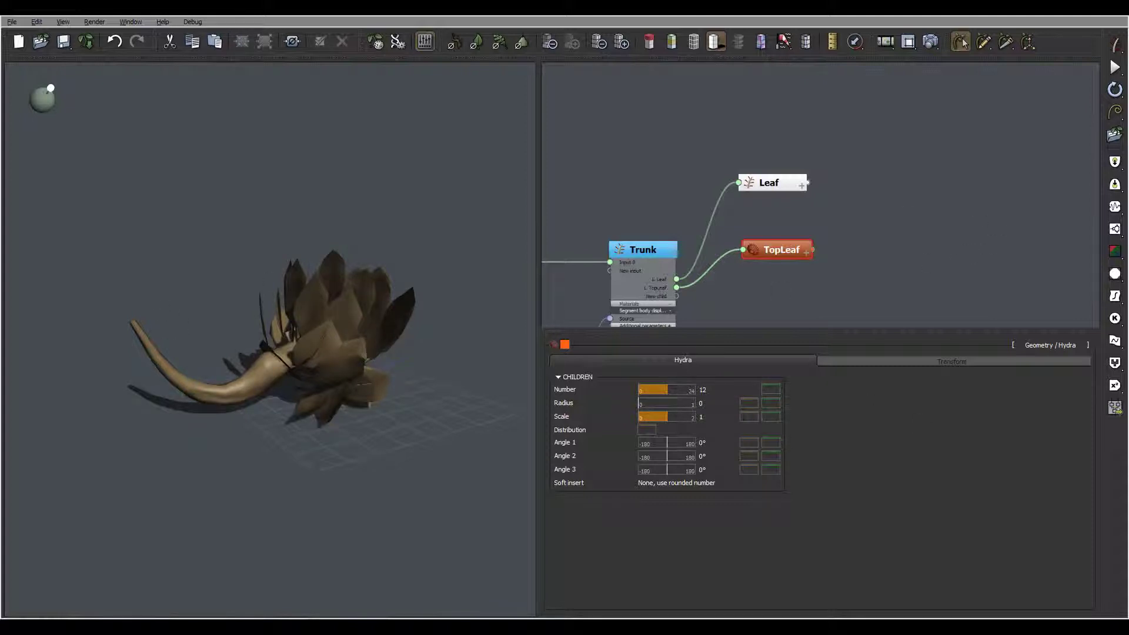
- Add a Segment geometry node beside TopLeaf in the graph and name it Pedals
right_click(876, 236)
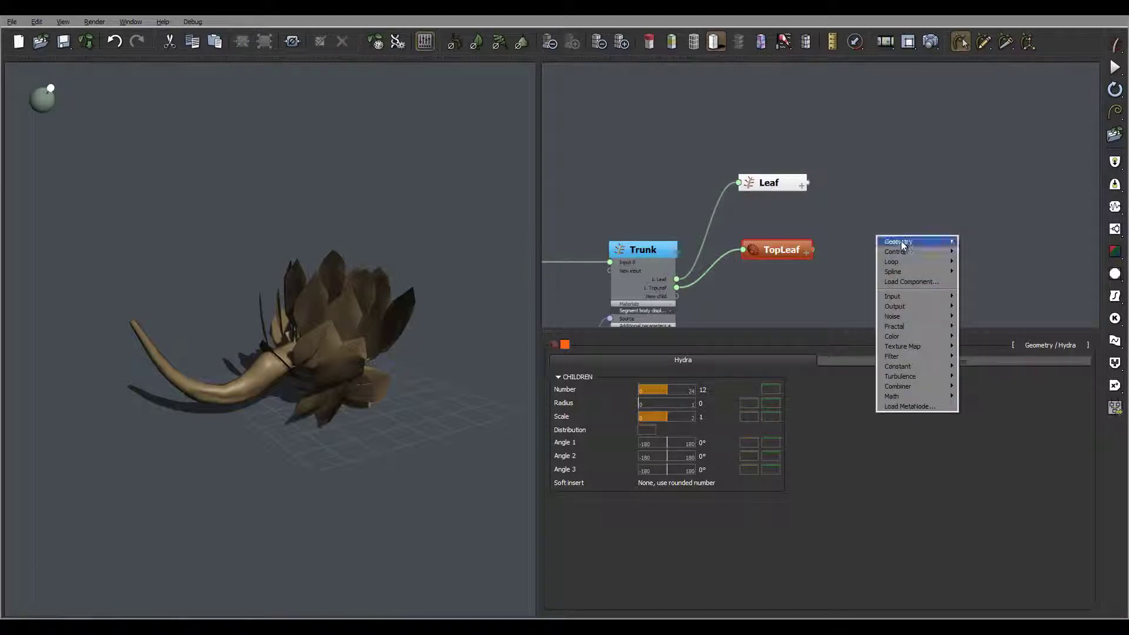
mouse_move(904, 246)
click(844, 243)
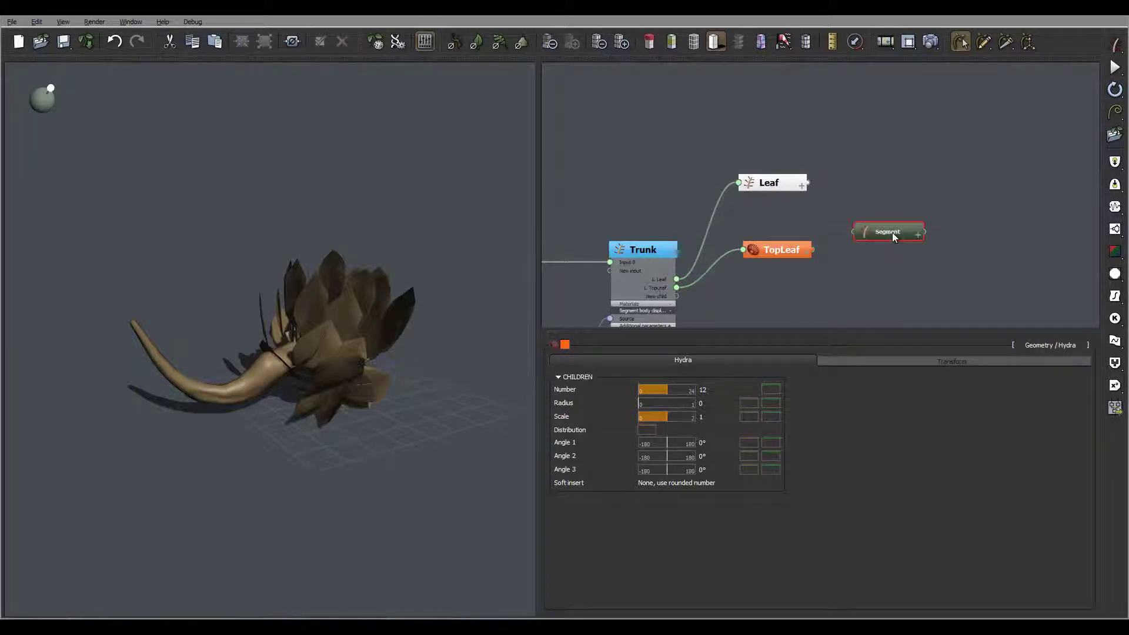
double_click(891, 230)
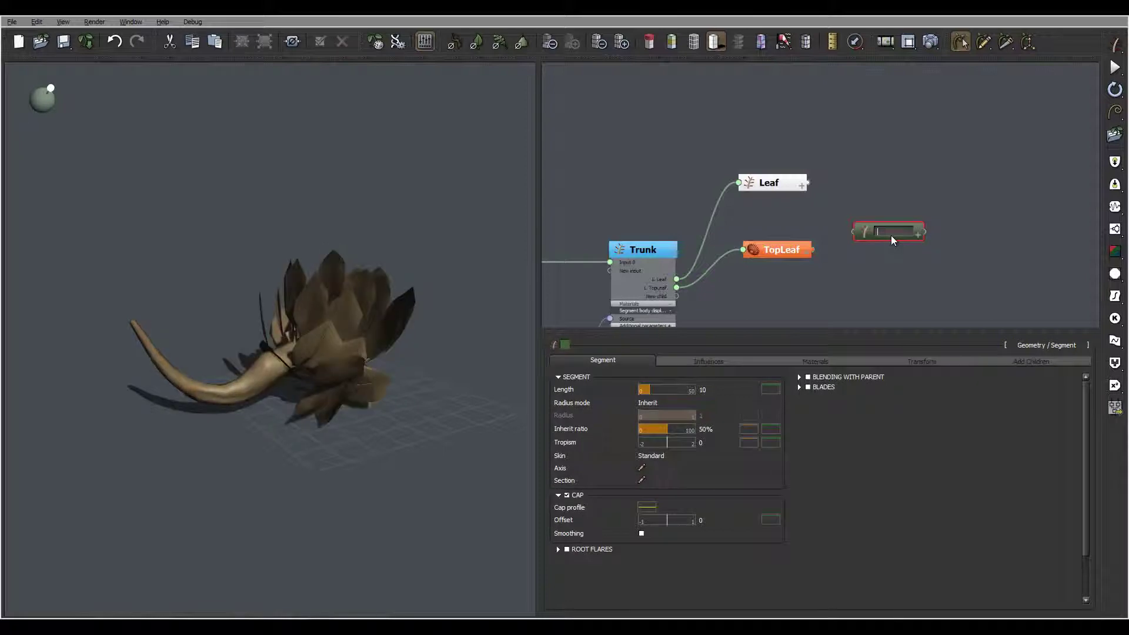
text(Pedals)
key(Return)
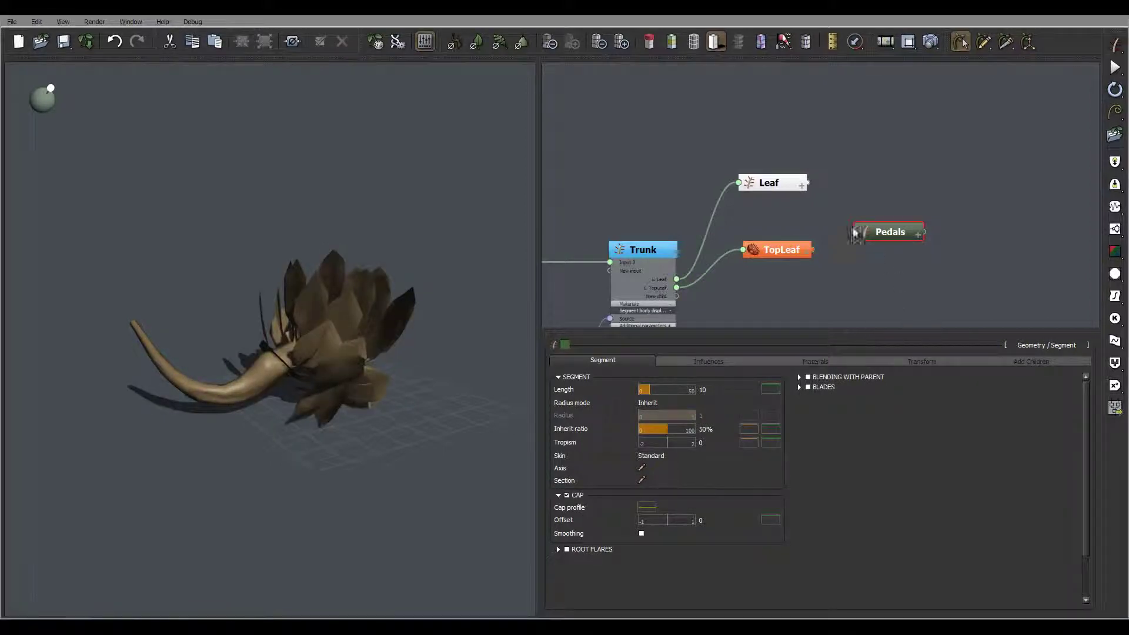
- Colour the Pedals node orange and connect it to TopLeaf as its child
click(565, 345)
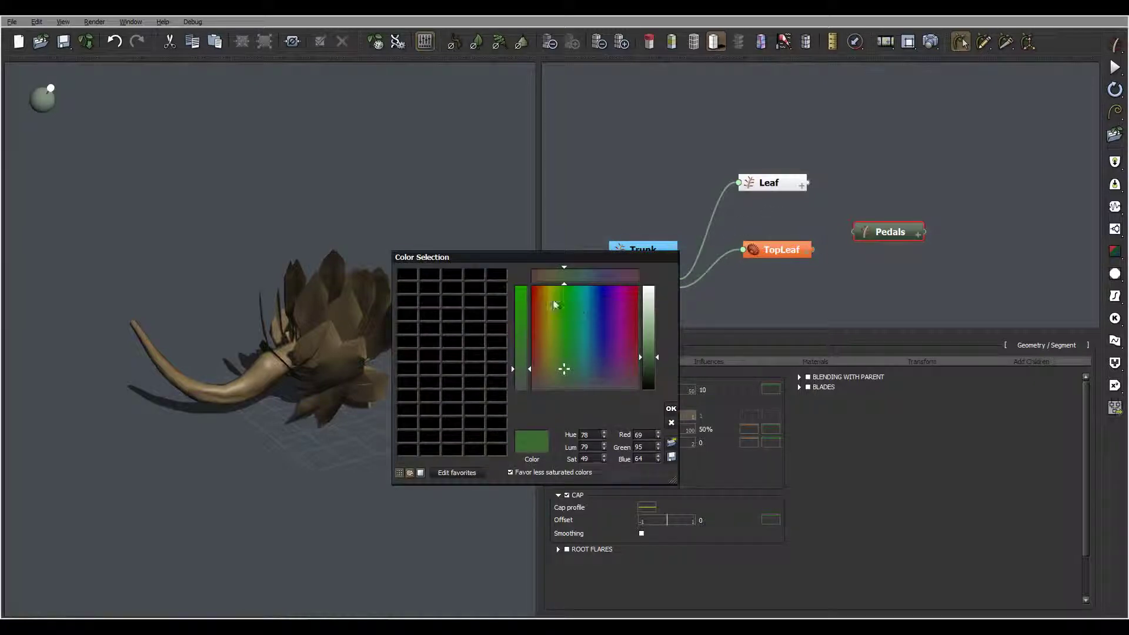
drag(551, 295, 537, 286)
click(648, 317)
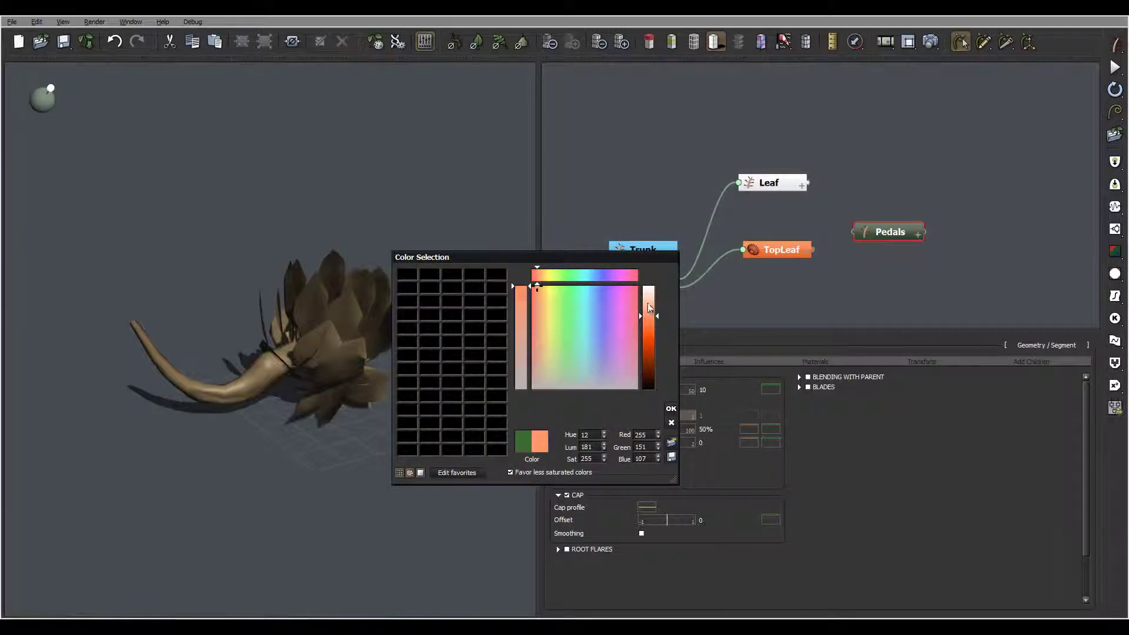
click(671, 408)
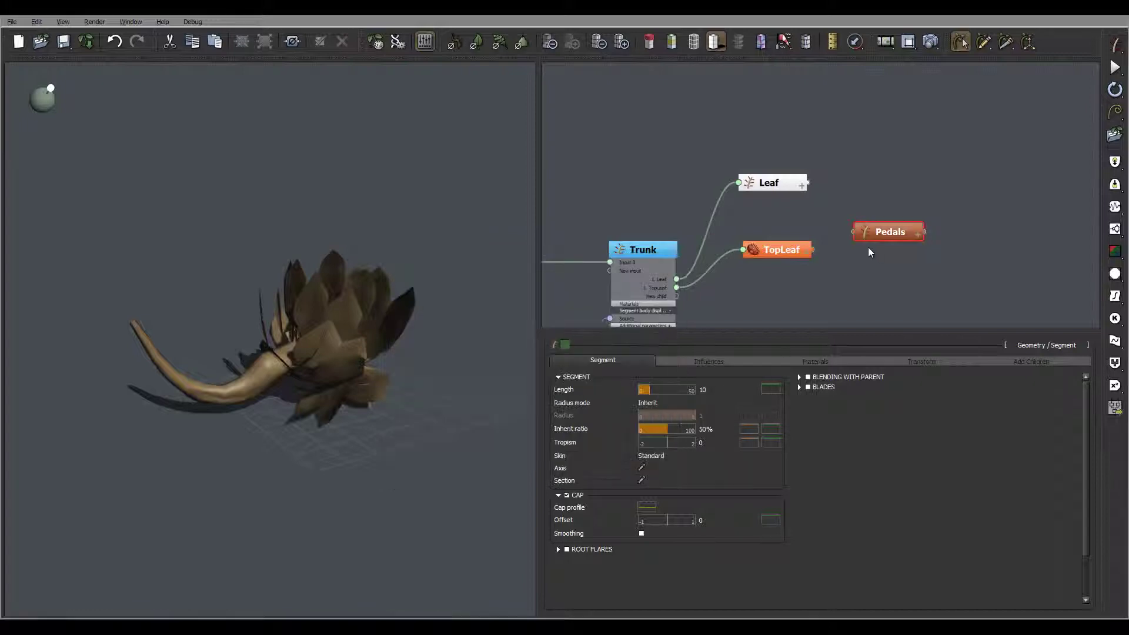
drag(854, 232, 812, 251)
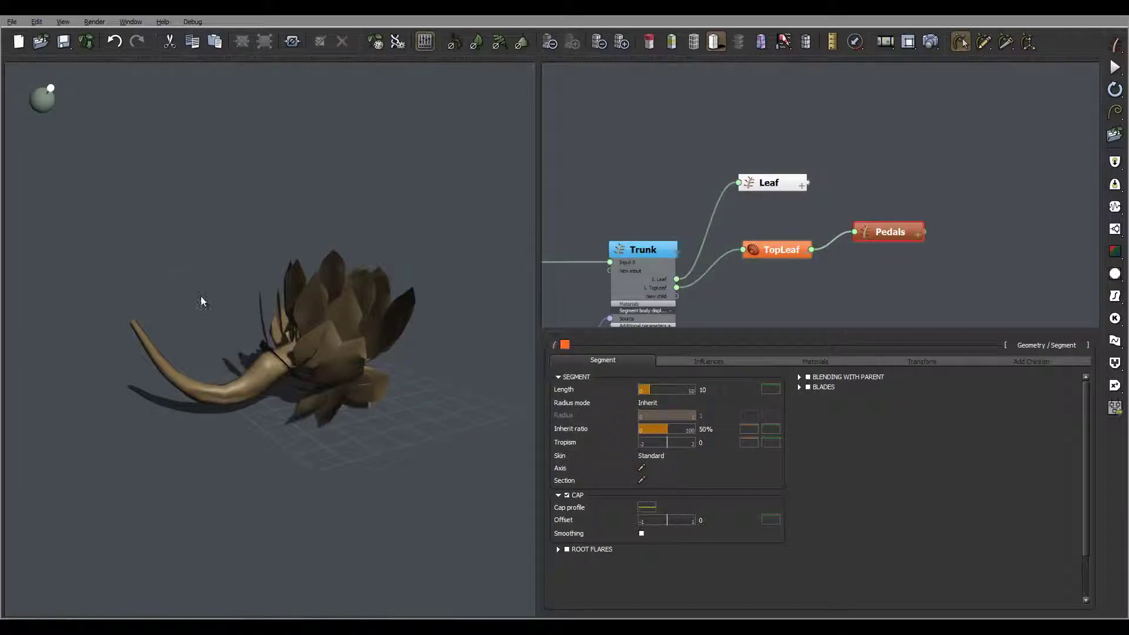
- Set the Pedals segment's length to 5 with a variation of 1
right_drag(166, 295, 333, 277)
drag(334, 276, 247, 276)
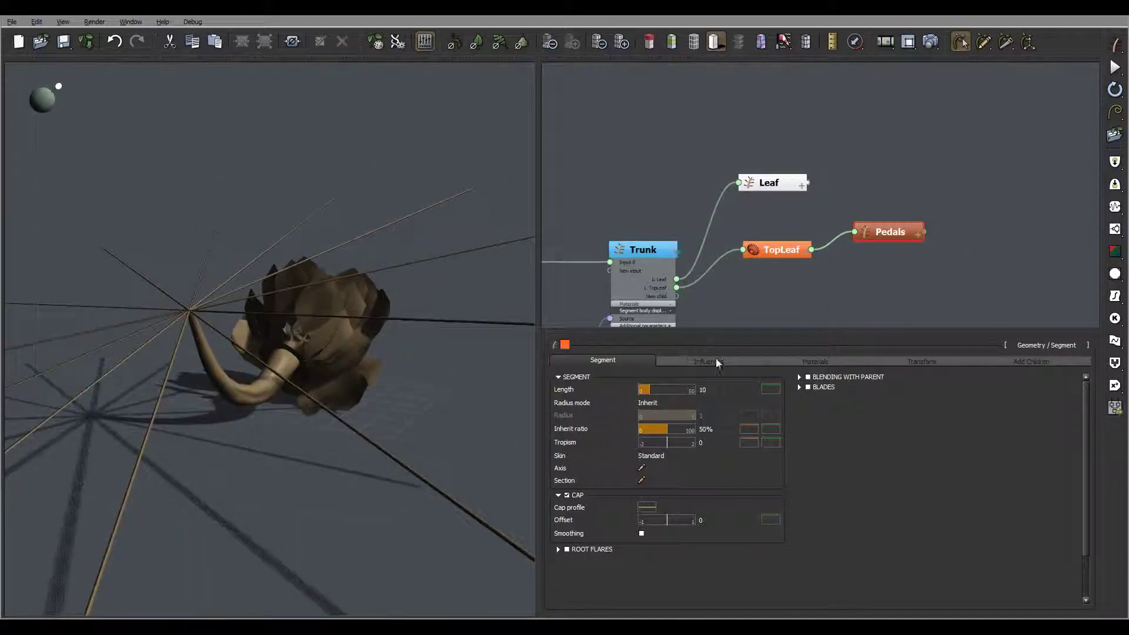
click(771, 389)
text(5)
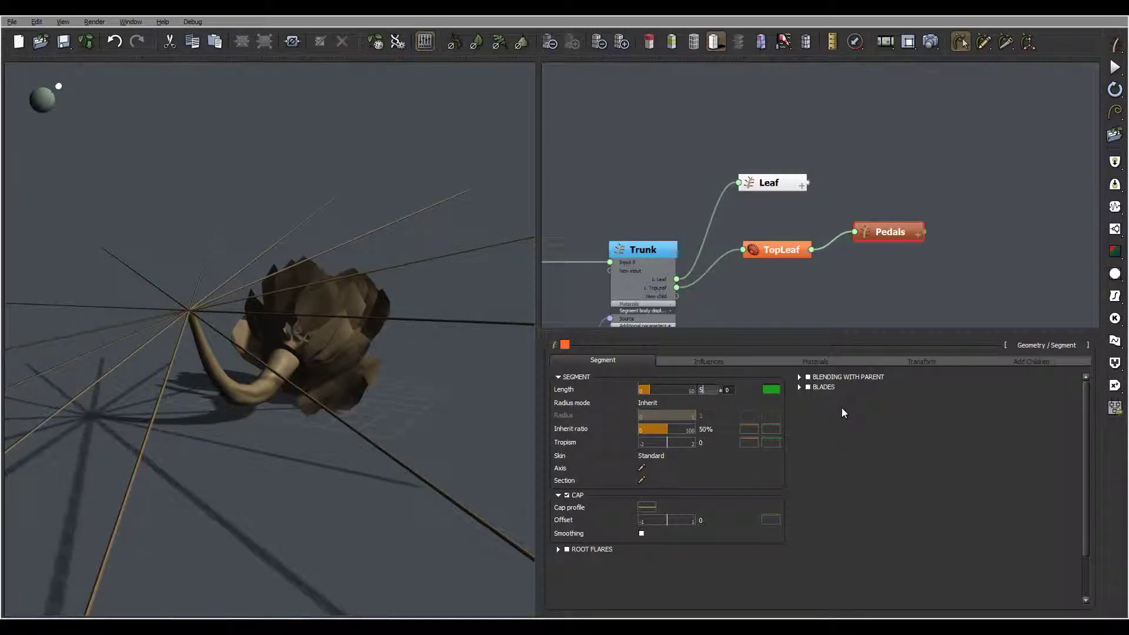
key(Return)
click(730, 390)
click(730, 390)
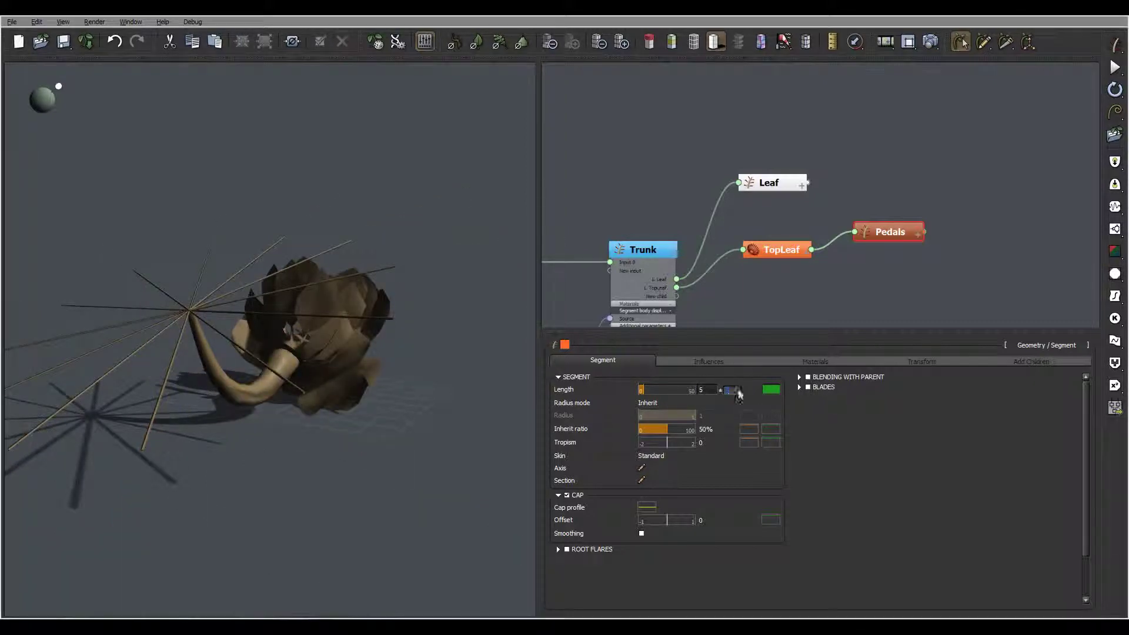
text(1)
key(BackSpace)
text(.)
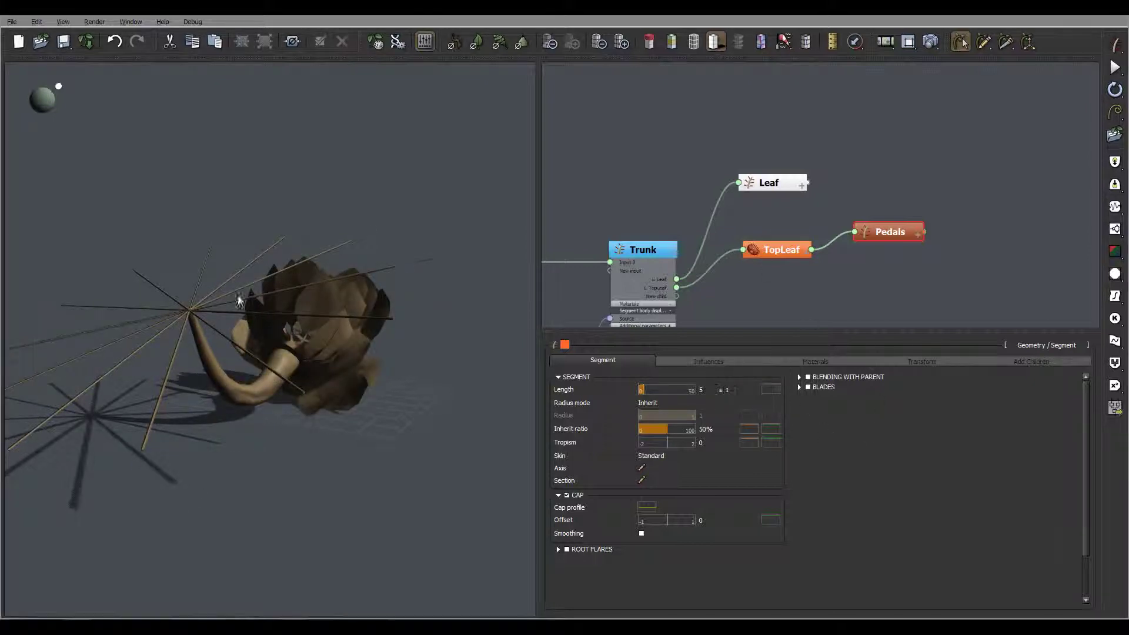
- Set the Pedals segment's radius inherit ratio to 10%
right_drag(238, 300, 333, 295)
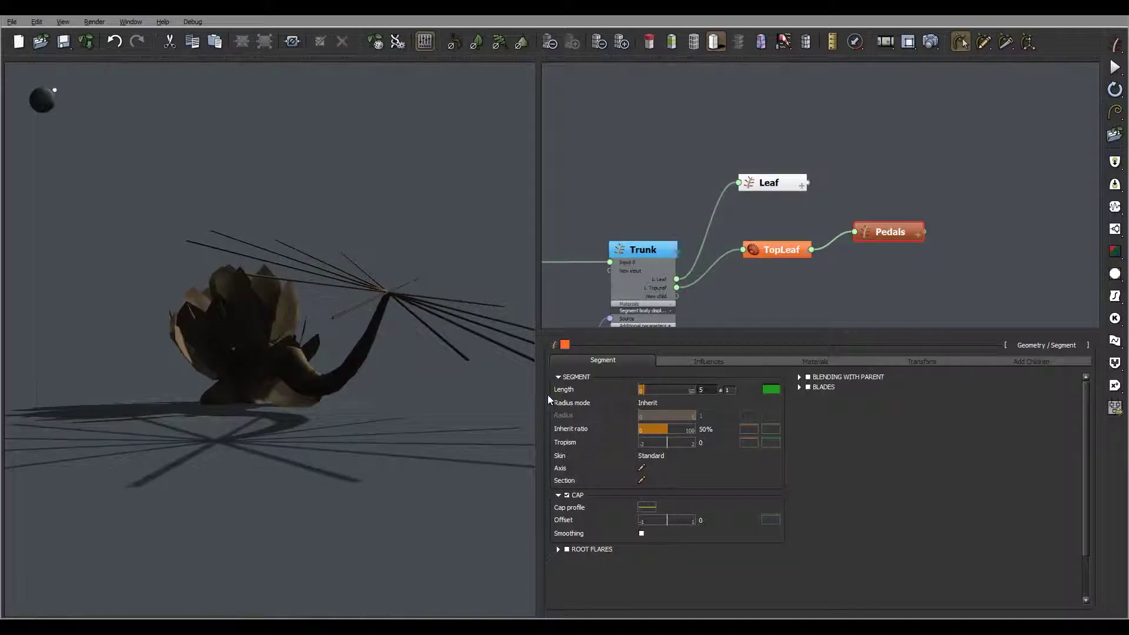
drag(377, 276, 411, 352)
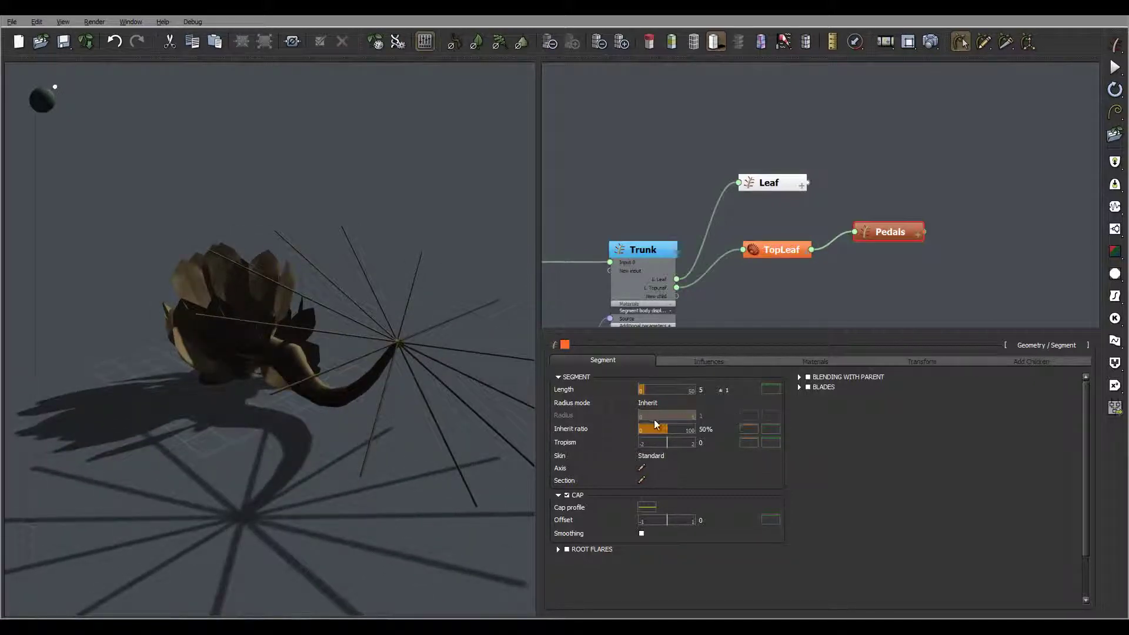
double_click(705, 429)
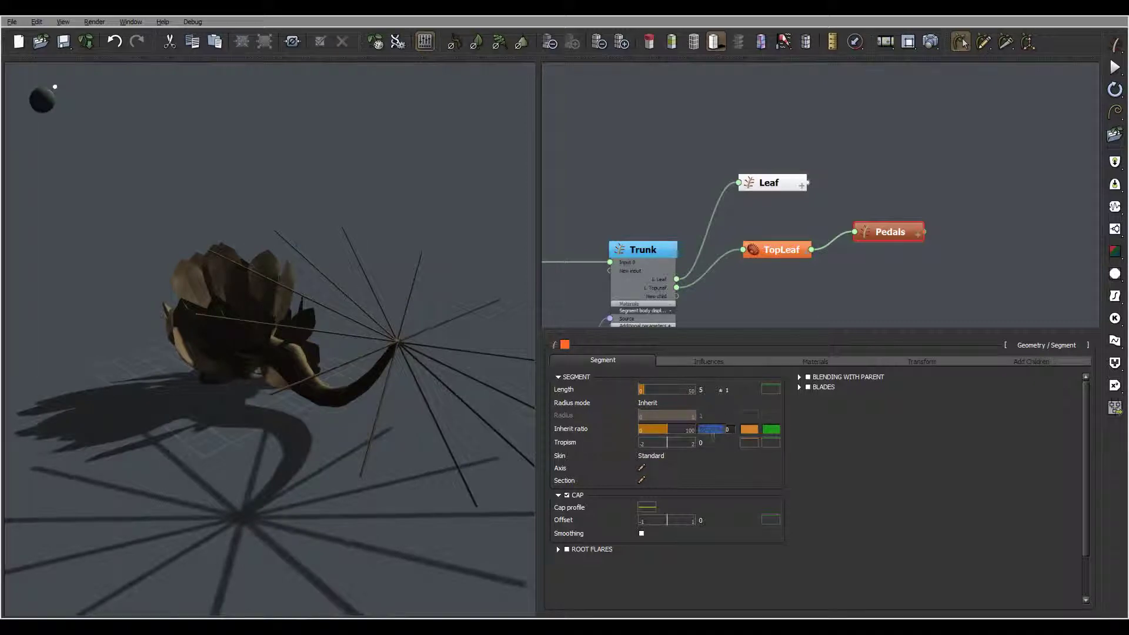
text(10)
key(Return)
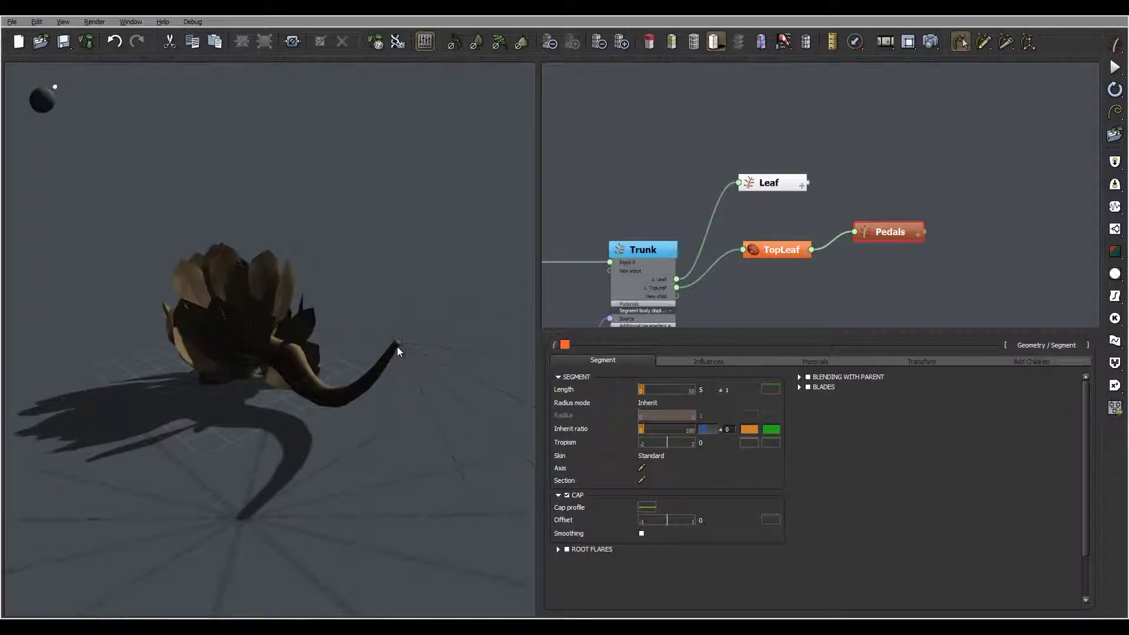
- Shape the inherit ratio profile with a new keypoint at about X 0.18, Y 0.03 and the end keypoint lowered to Y 0
mouse_move(394, 359)
mouse_down()
mouse_move(409, 327)
mouse_move(400, 306)
mouse_move(390, 335)
mouse_move(431, 351)
mouse_up()
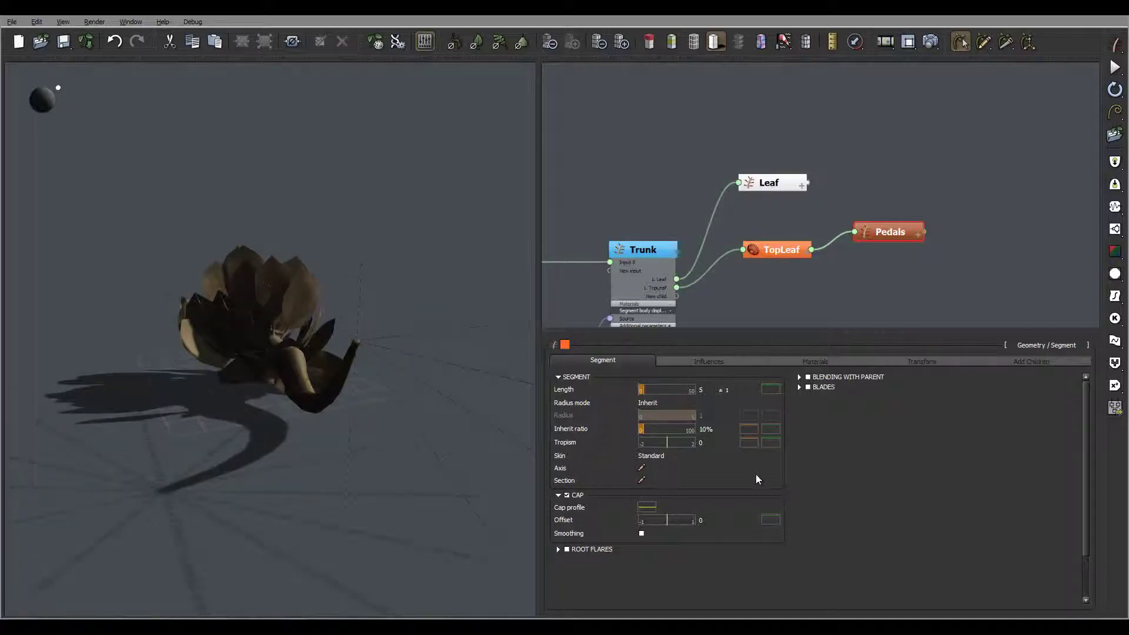
click(770, 428)
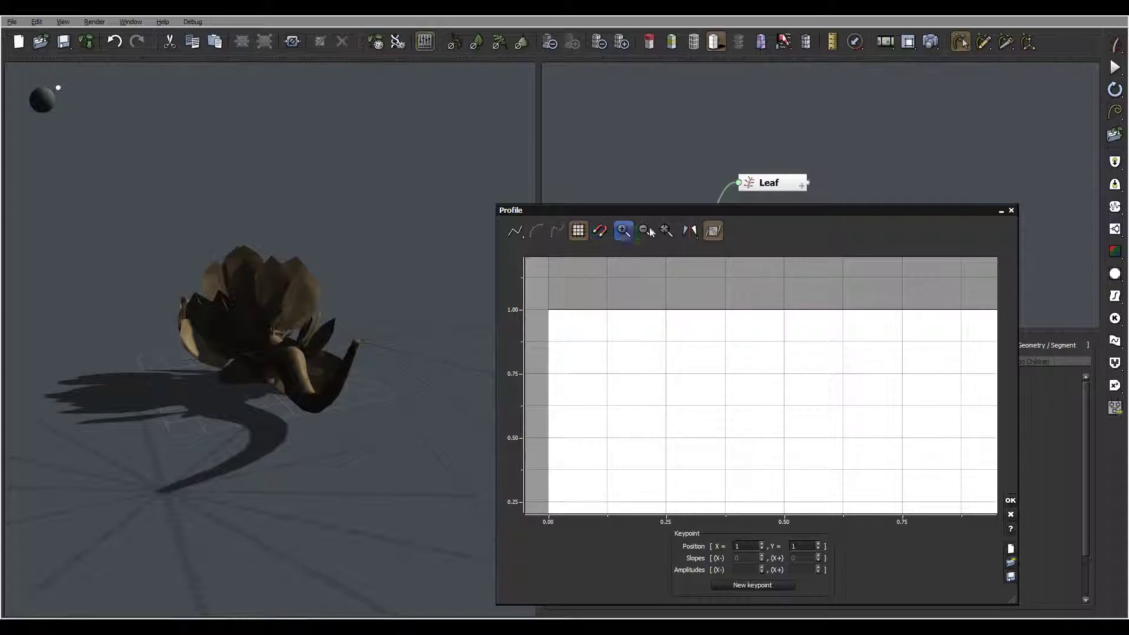
click(645, 231)
double_click(677, 334)
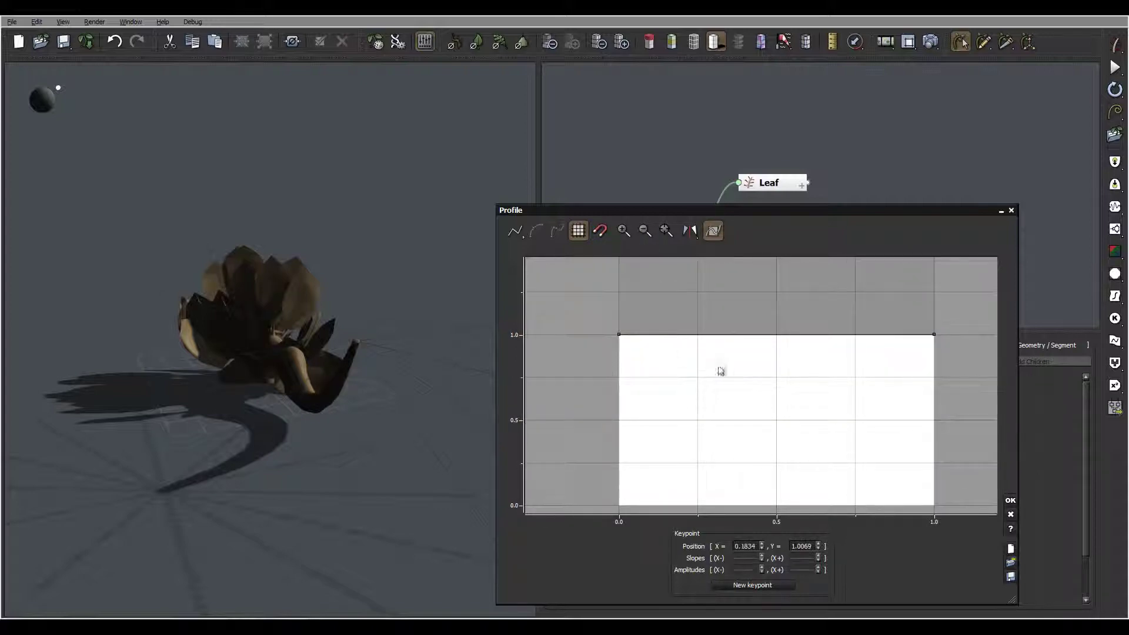
drag(829, 411, 771, 411)
middle_drag(770, 410, 782, 368)
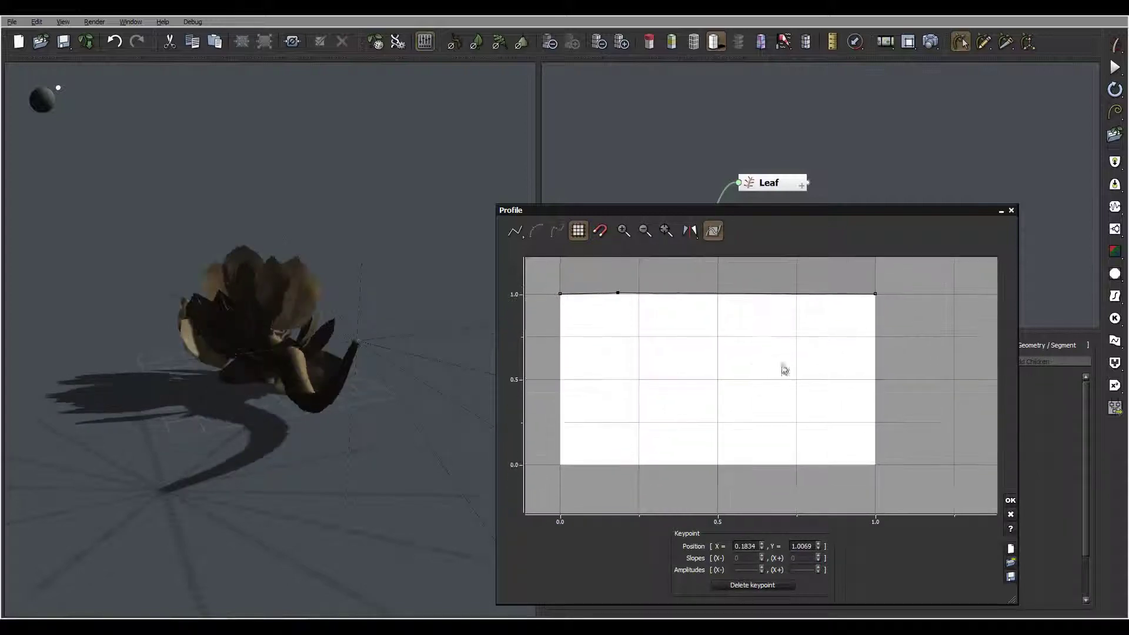
drag(876, 296, 895, 485)
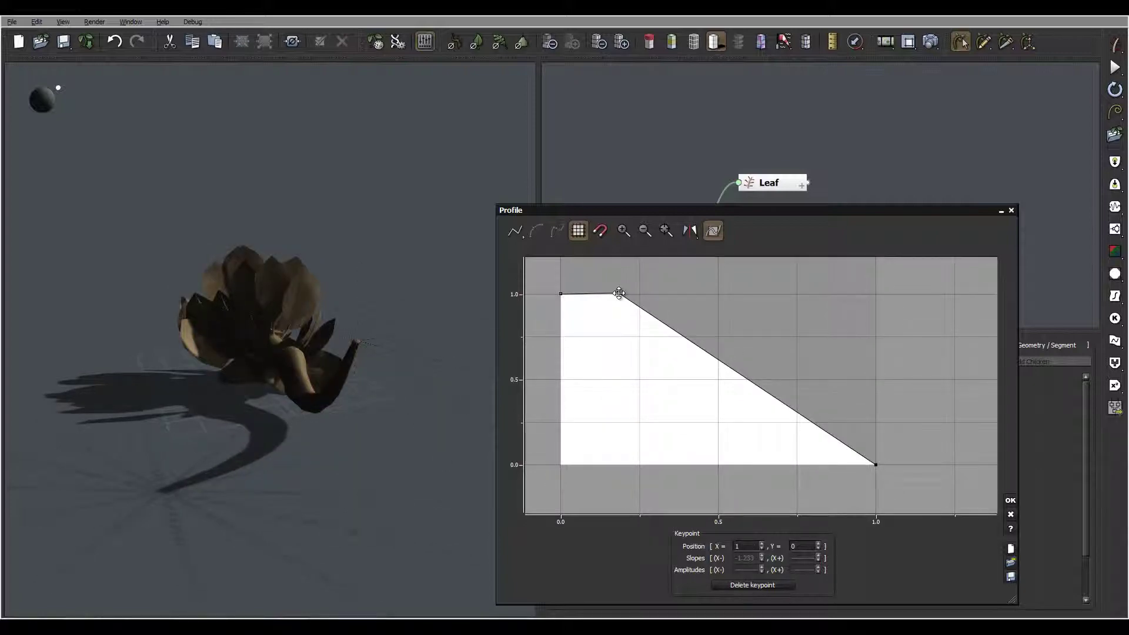
drag(620, 293, 618, 460)
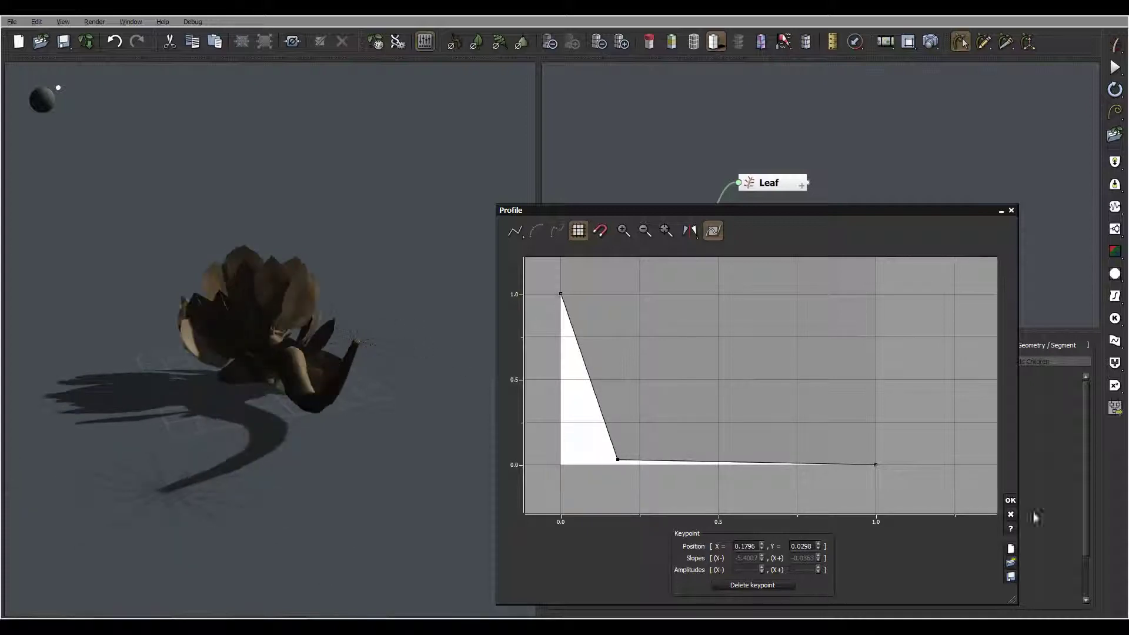
click(1009, 500)
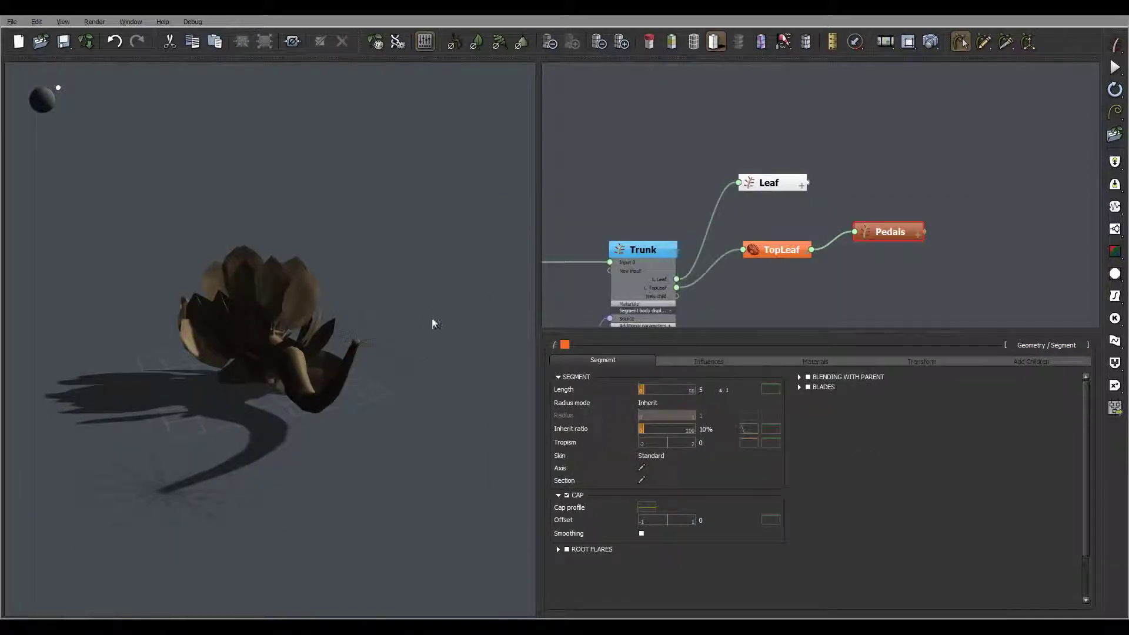
- Move the middle keypoint of the inherit ratio profile to about X 0.11, Y 0
drag(435, 324, 391, 352)
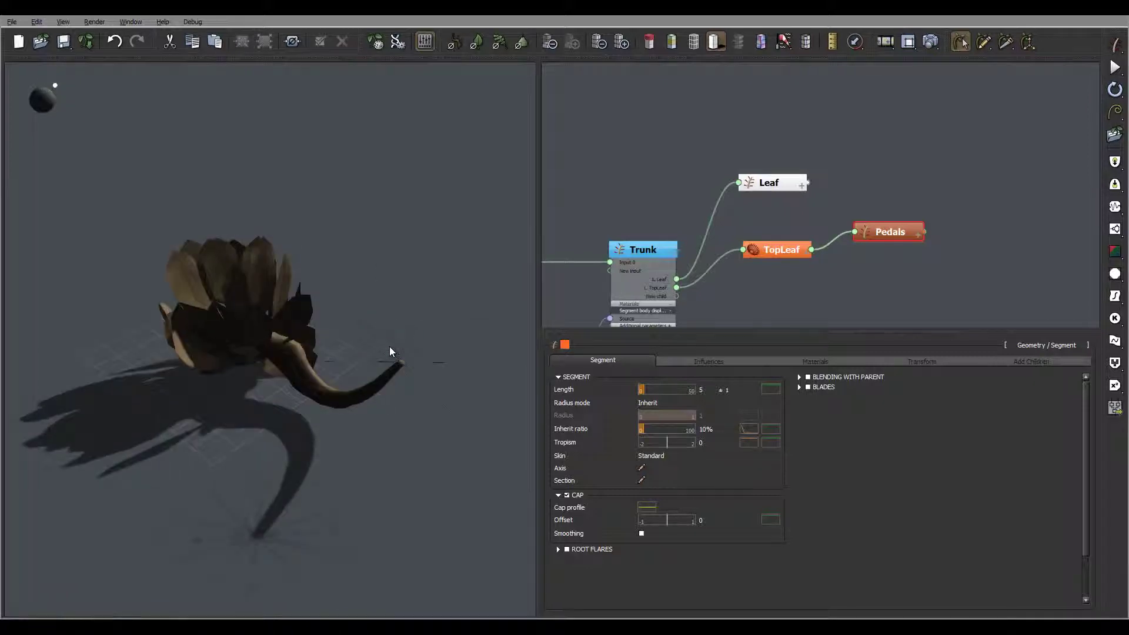
click(748, 428)
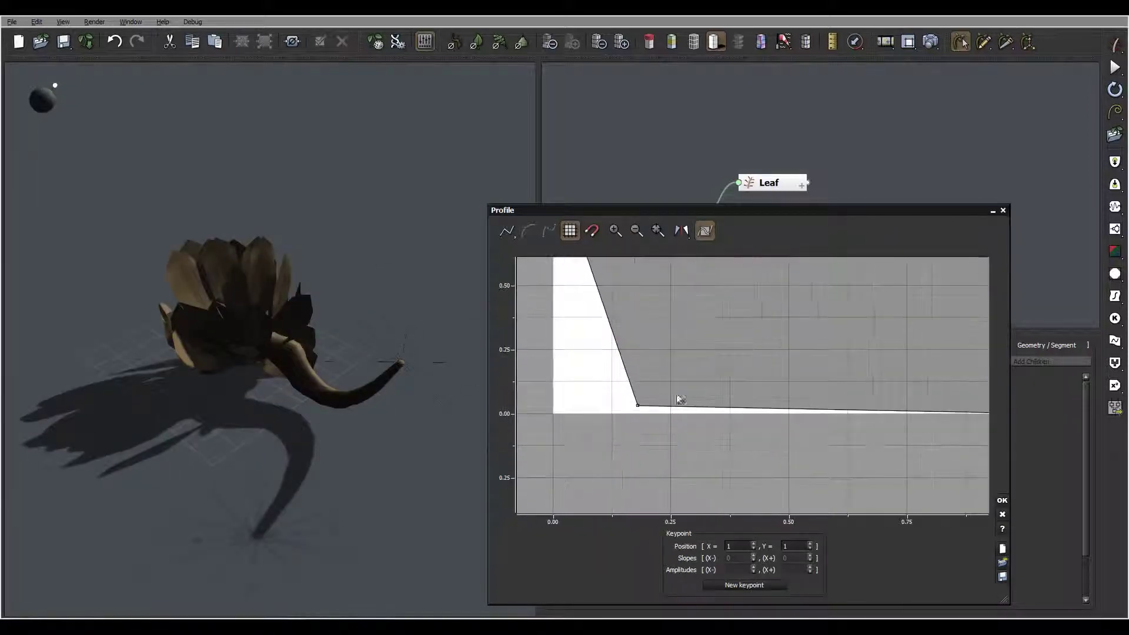
drag(637, 405, 607, 423)
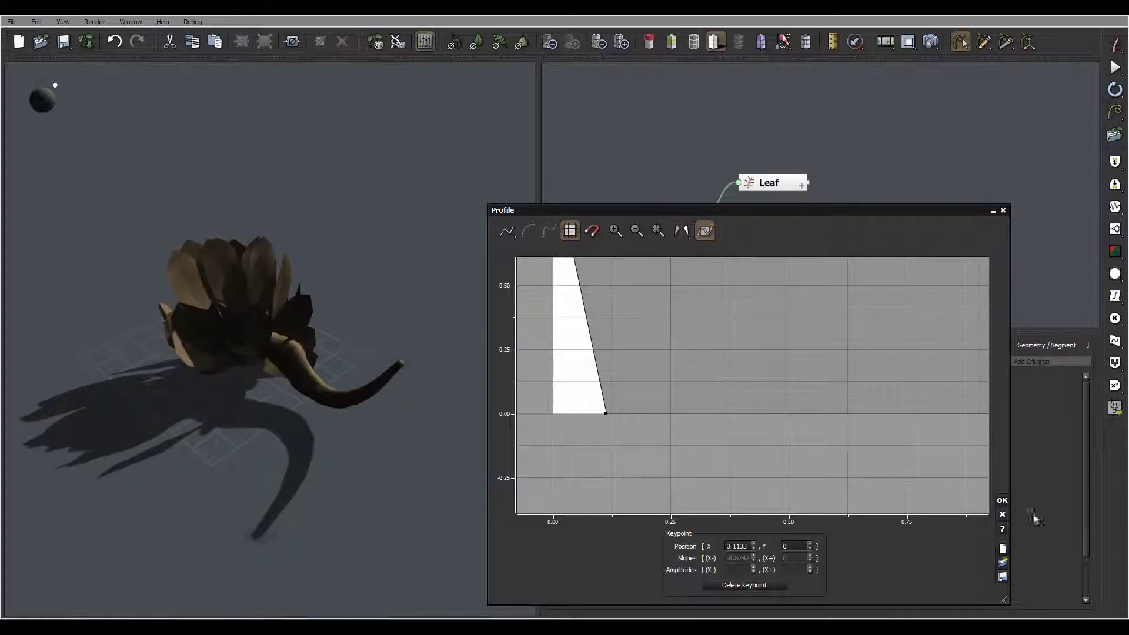
click(1003, 500)
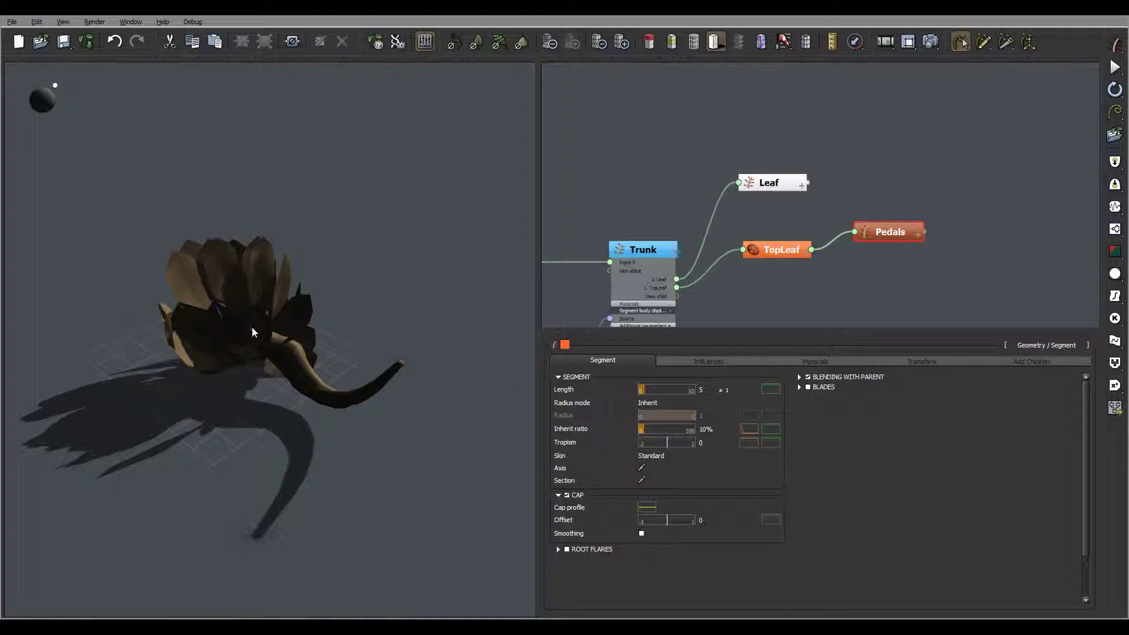
- Enable blades on the Pedals segment and lower the end keypoint of the blade width profile to Y 0
click(799, 377)
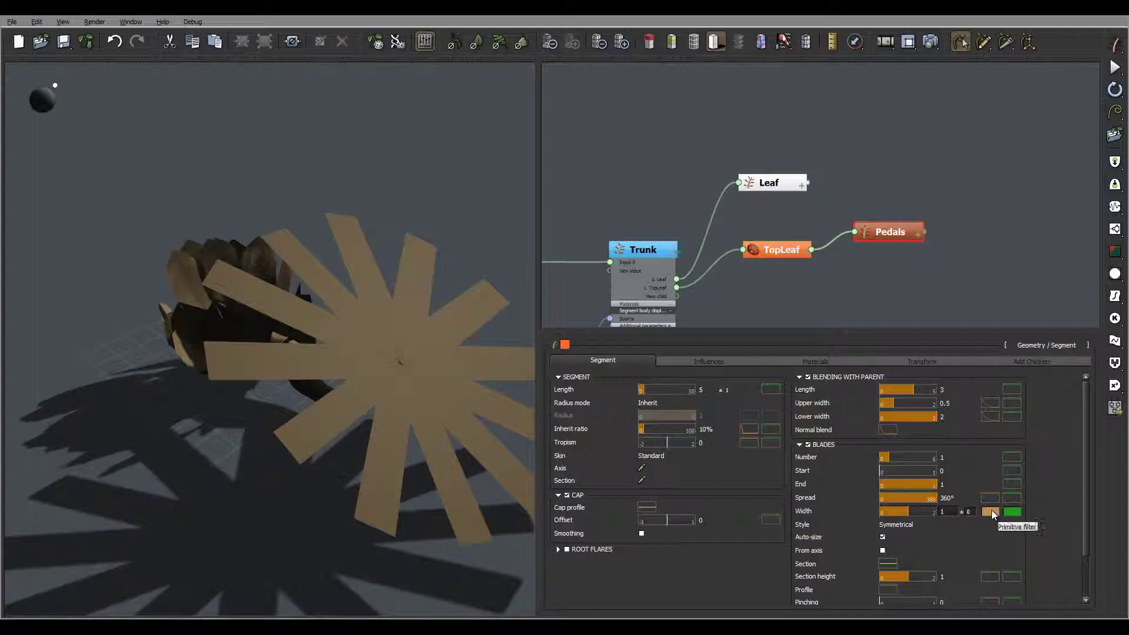
click(1012, 511)
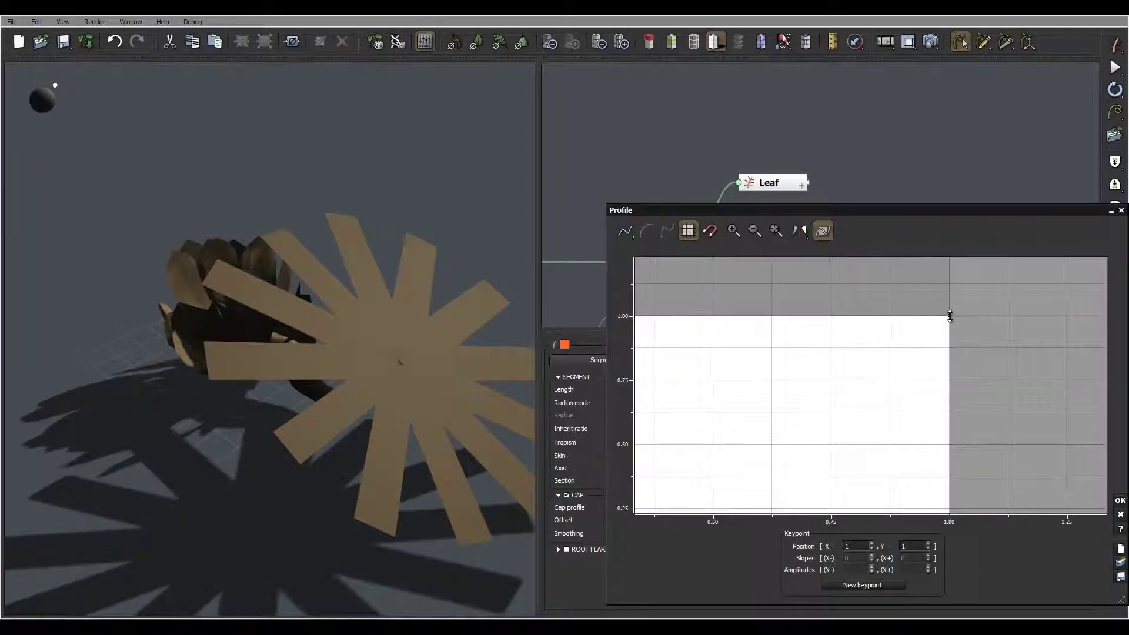
drag(949, 316, 988, 496)
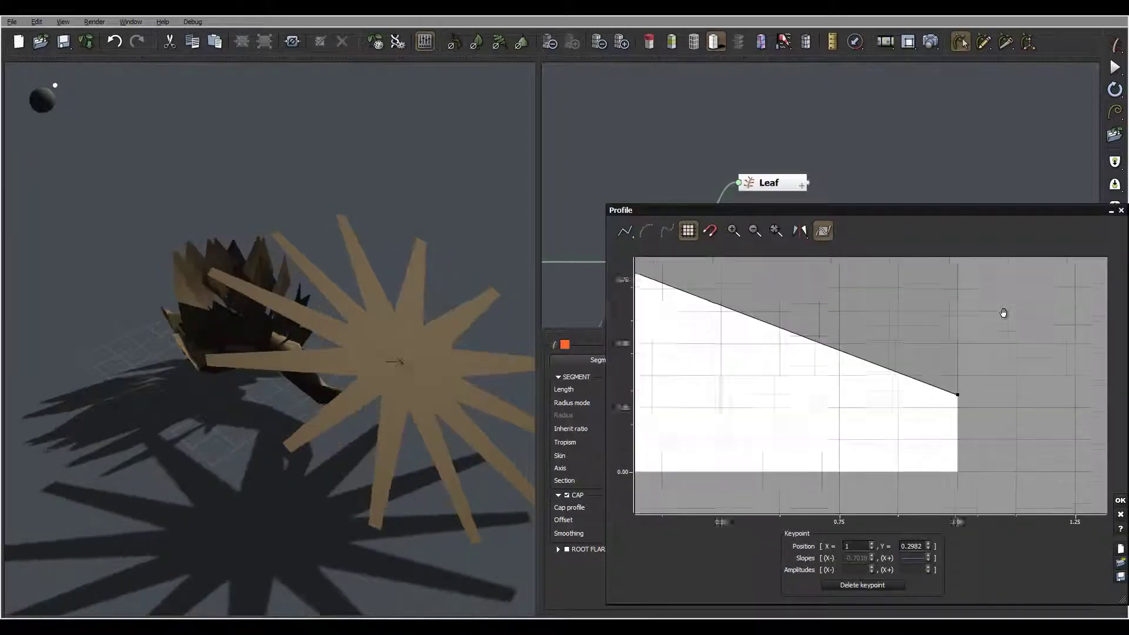
click(957, 373)
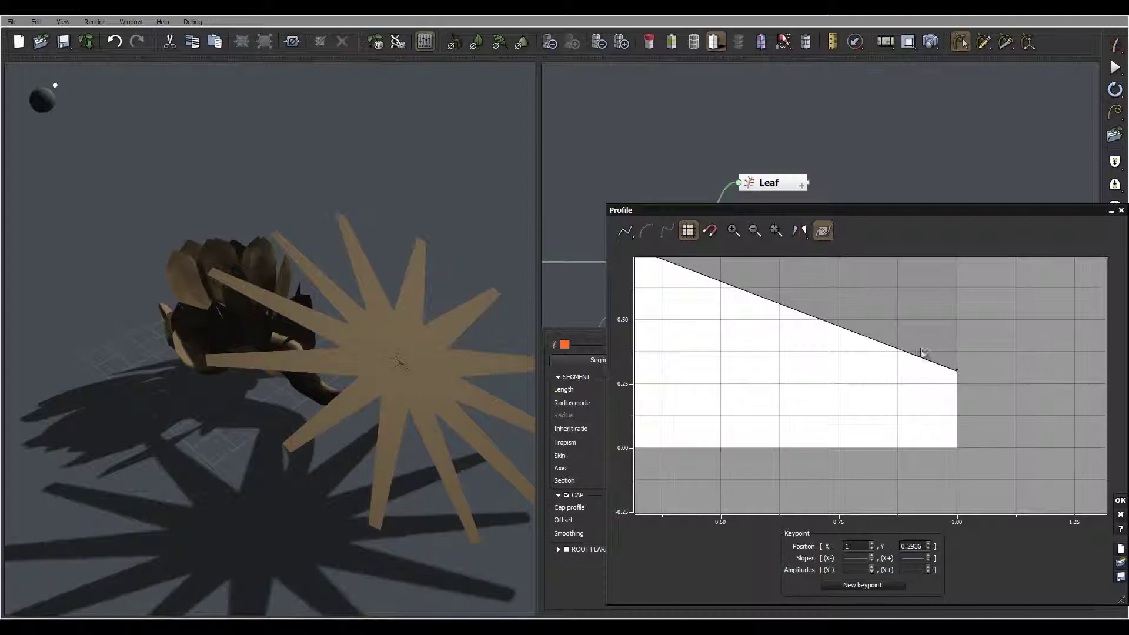
click(757, 232)
drag(931, 376, 932, 427)
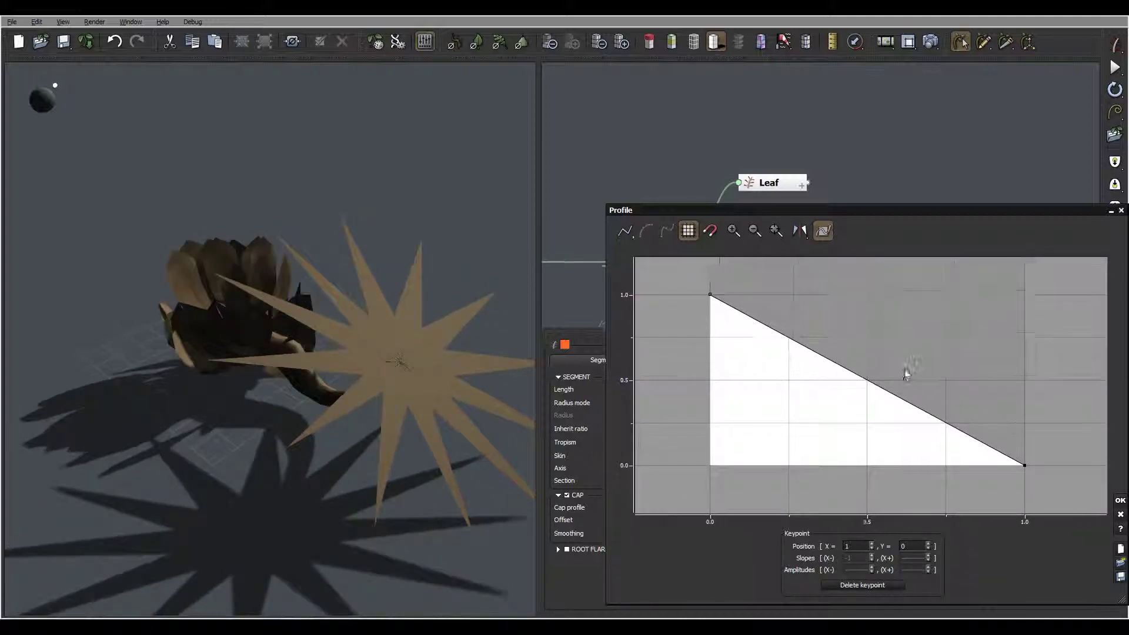
- Add width profile keypoints at about X 0.75, Y 0.99 and X 0.20, Y 1.00, with the start keypoint lowered to Y 0
click(919, 410)
drag(919, 410, 947, 296)
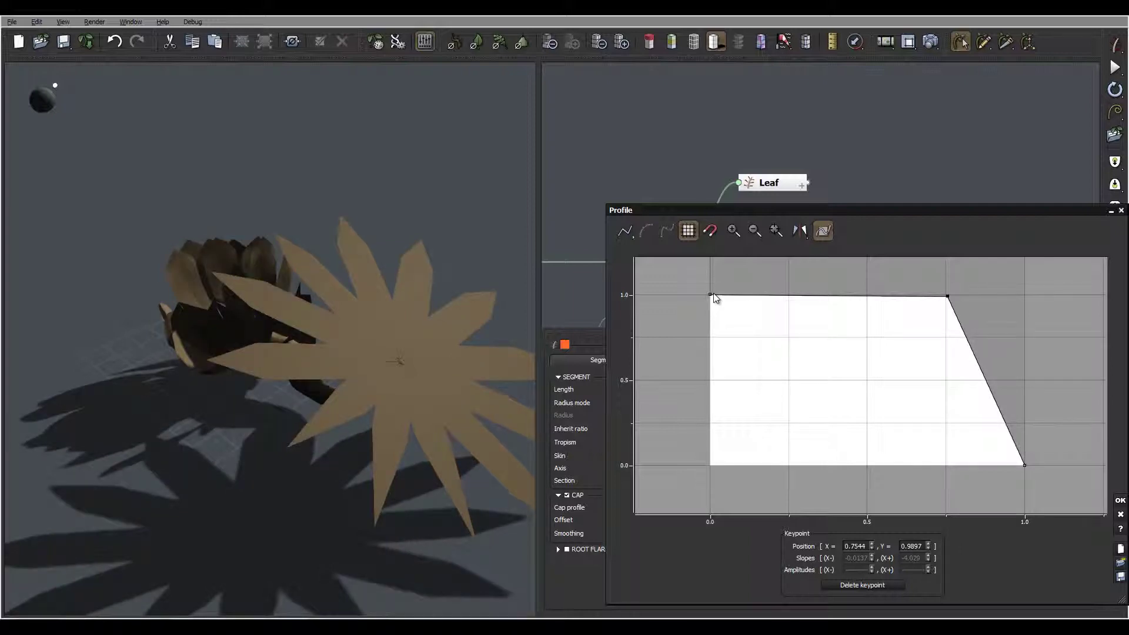
click(748, 293)
drag(711, 295, 772, 294)
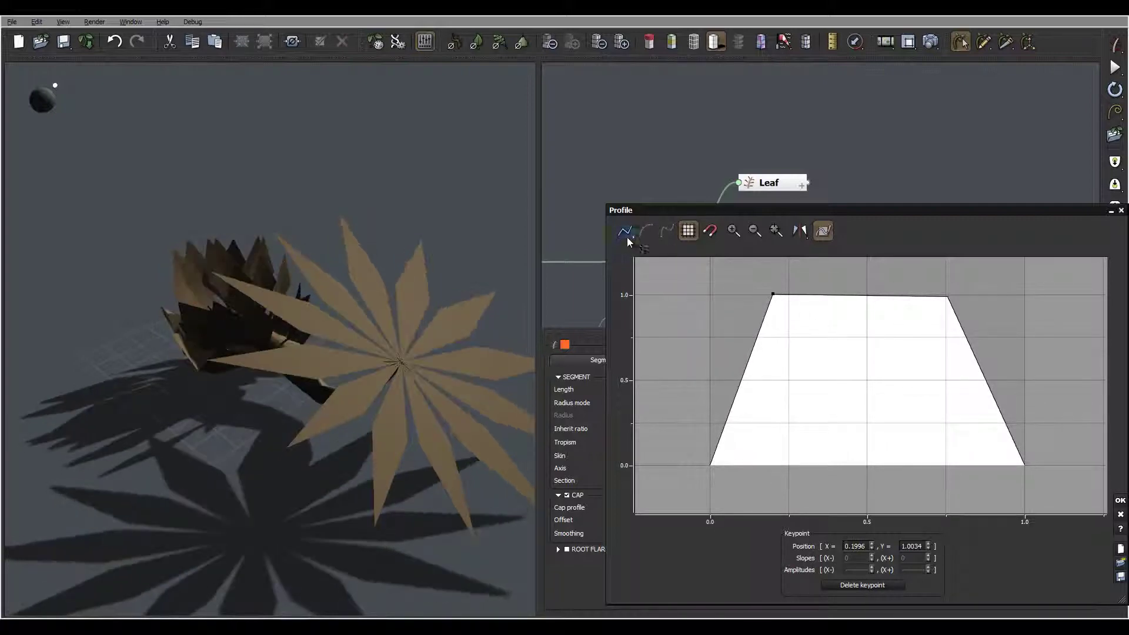
- Smooth the width profile, moving the first inner keypoint to about X 0.18, Y 0.70 with slope 1.84 and giving the second a slope of about -1.20
click(668, 231)
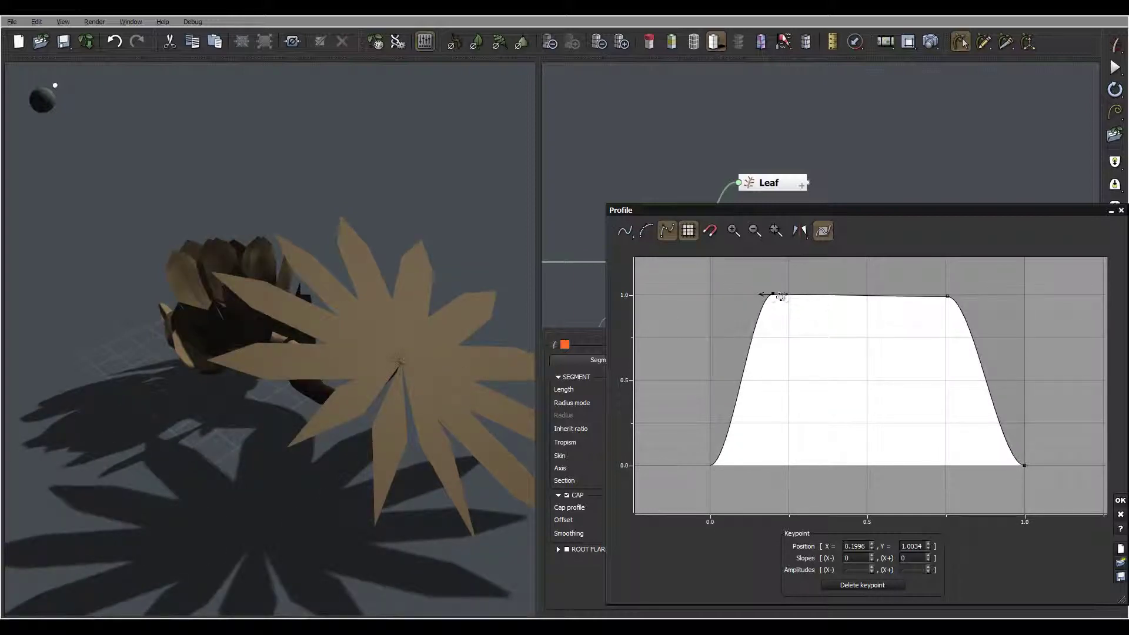
click(771, 294)
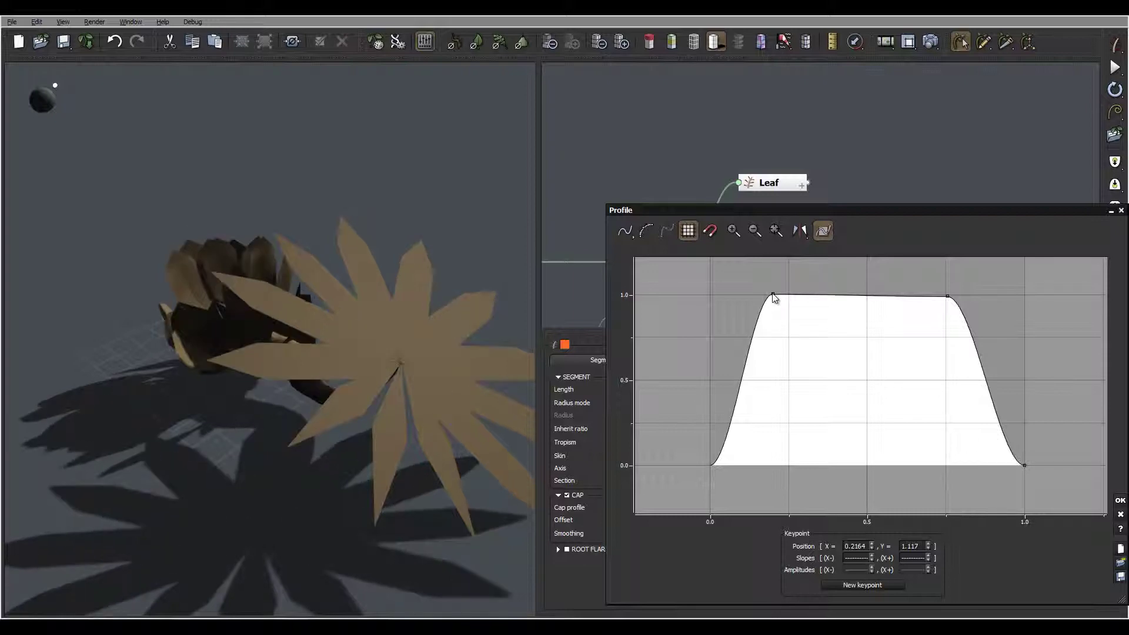
drag(772, 294, 774, 337)
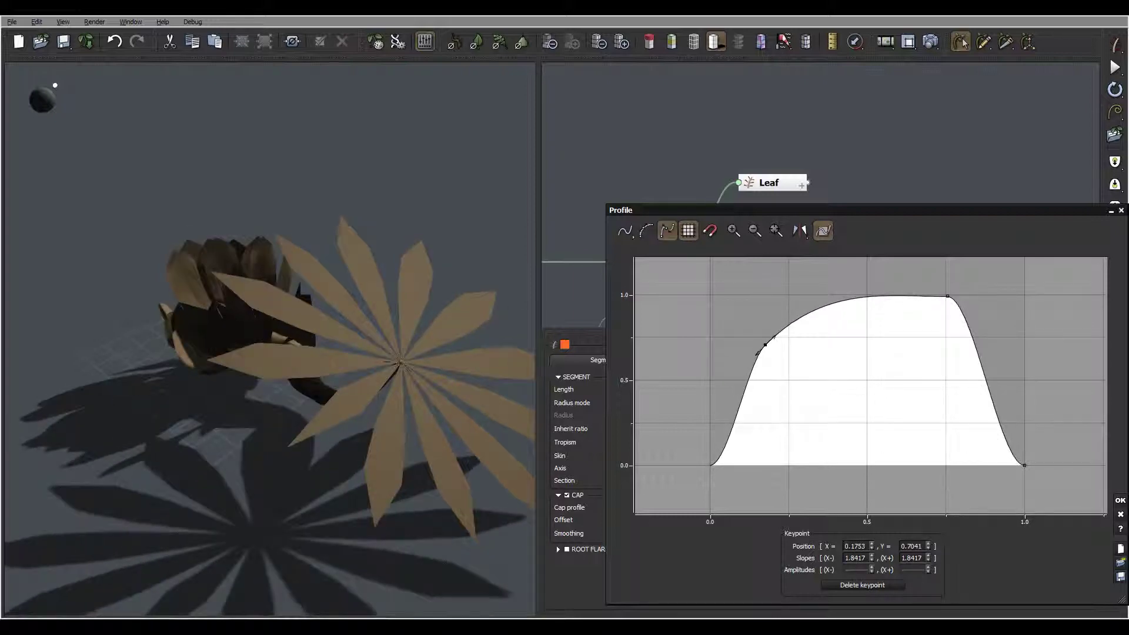
click(952, 300)
click(947, 296)
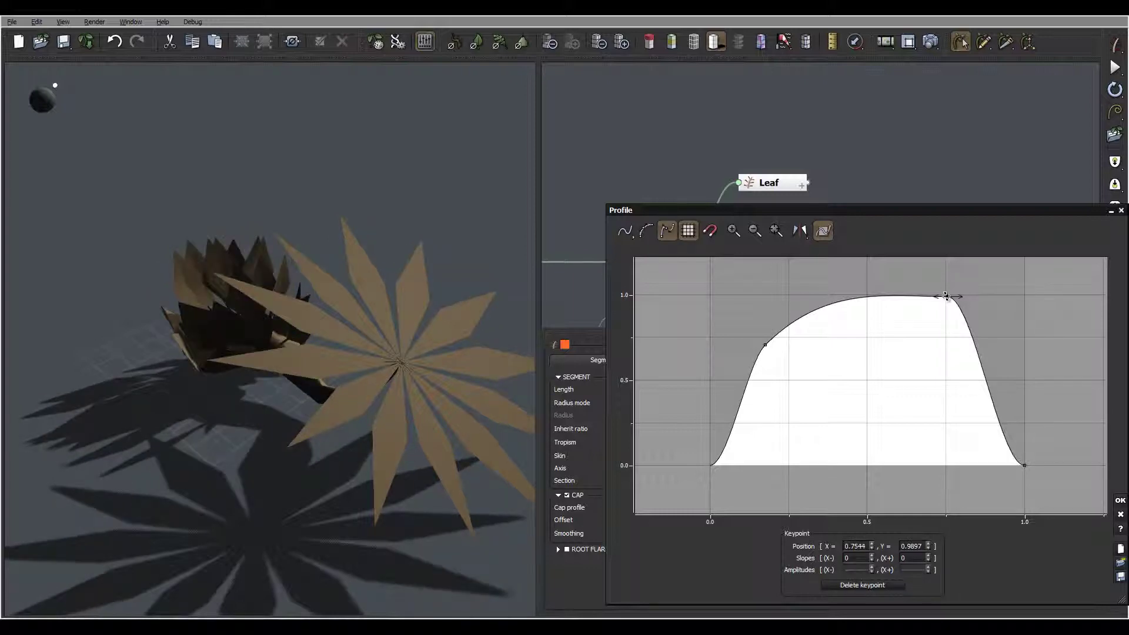
drag(958, 297, 958, 306)
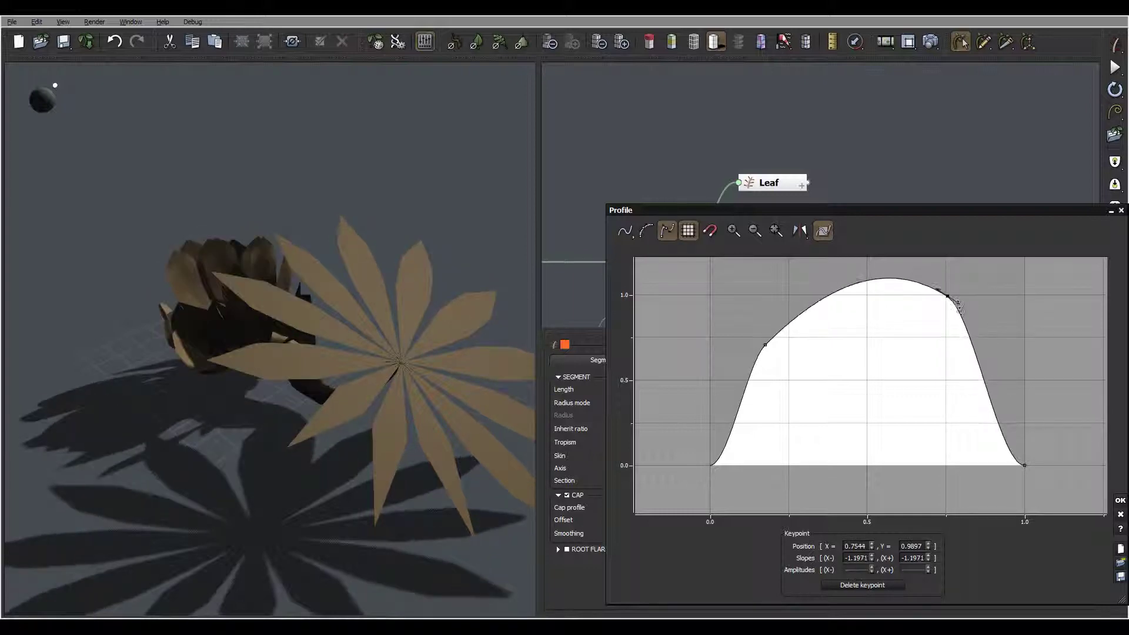
click(1121, 501)
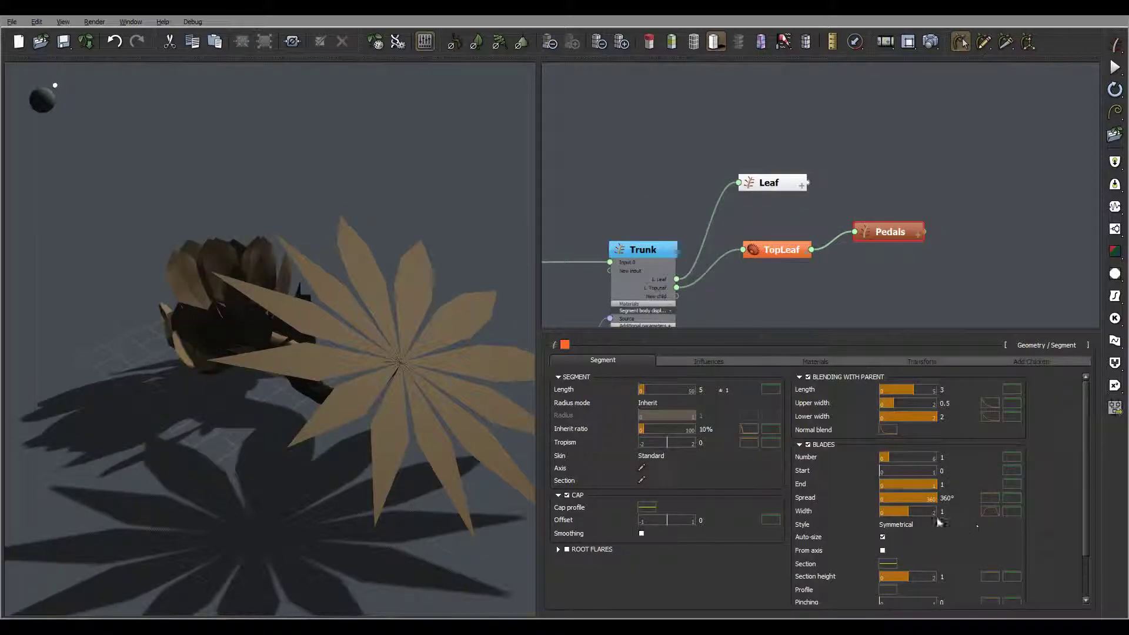
- Reduce the Pedals blade width to 0.61
mouse_move(396, 369)
right_down()
mouse_move(419, 333)
mouse_move(396, 345)
mouse_move(392, 374)
right_up()
drag(910, 511, 901, 511)
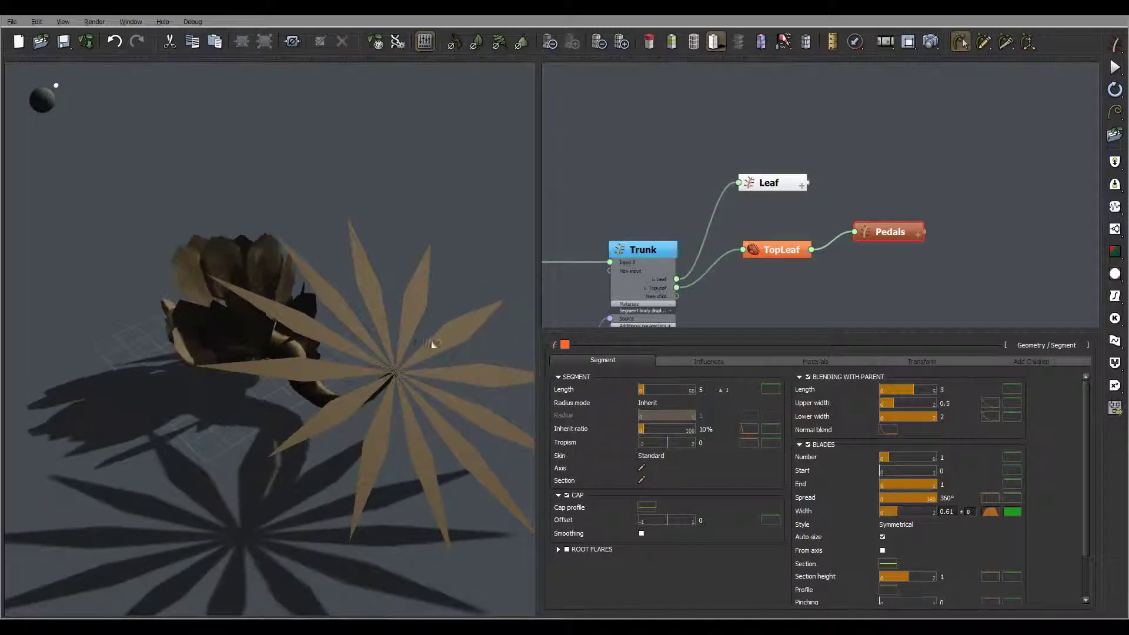
right_drag(432, 346, 347, 270)
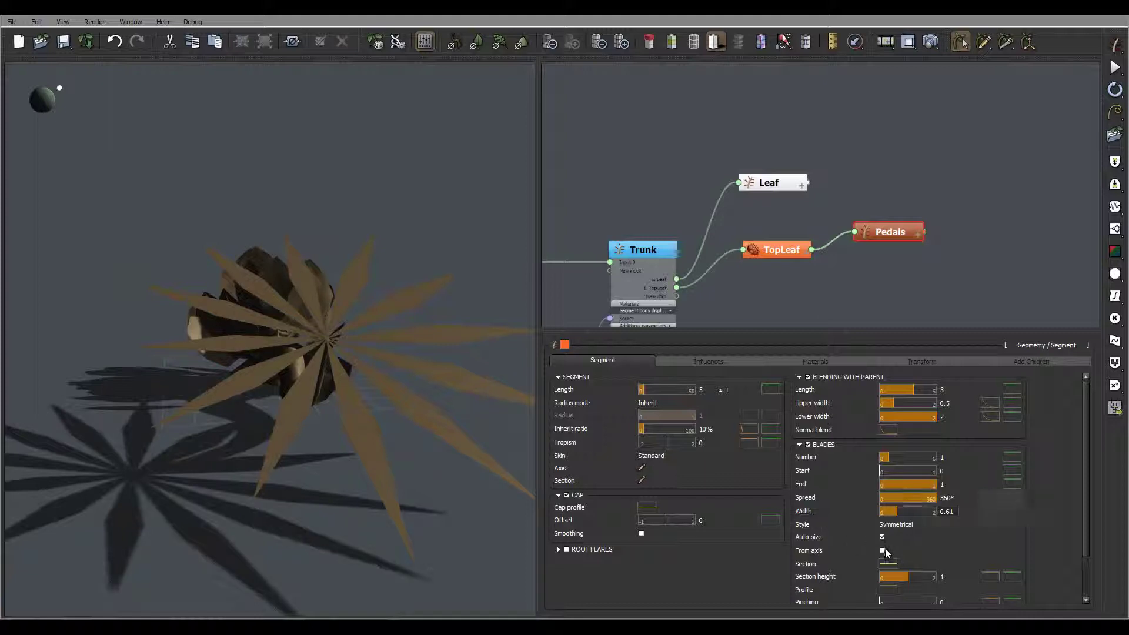
- Shape the blade section as a smooth curve with its end keypoint at about Y -0.18, and set the section height to 0.53
double_click(887, 564)
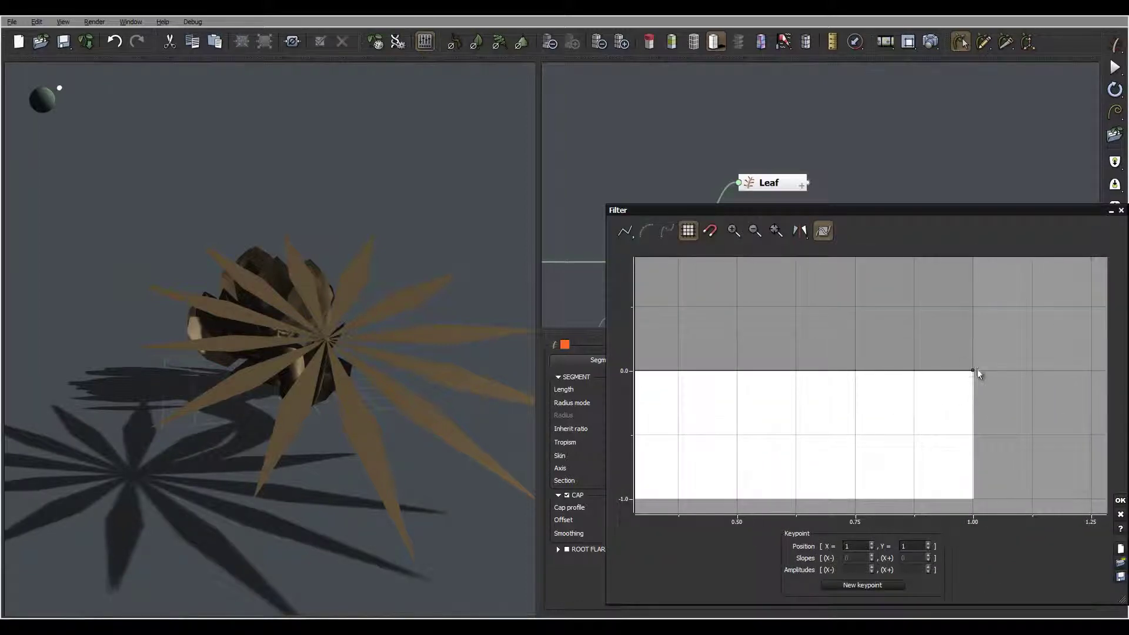
drag(975, 371, 979, 395)
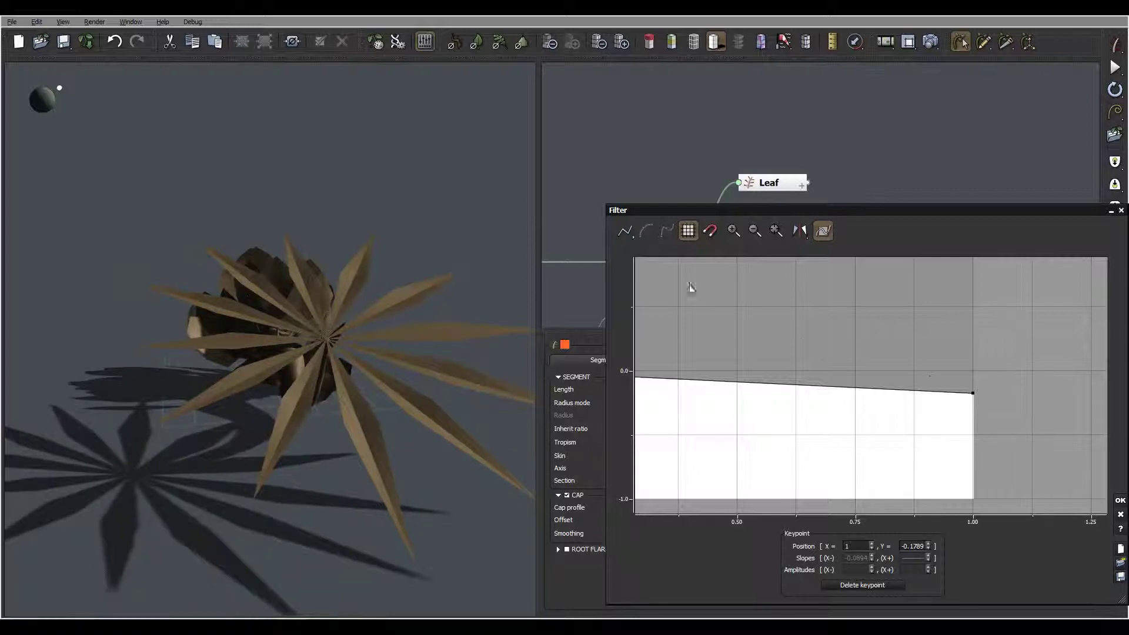
click(667, 230)
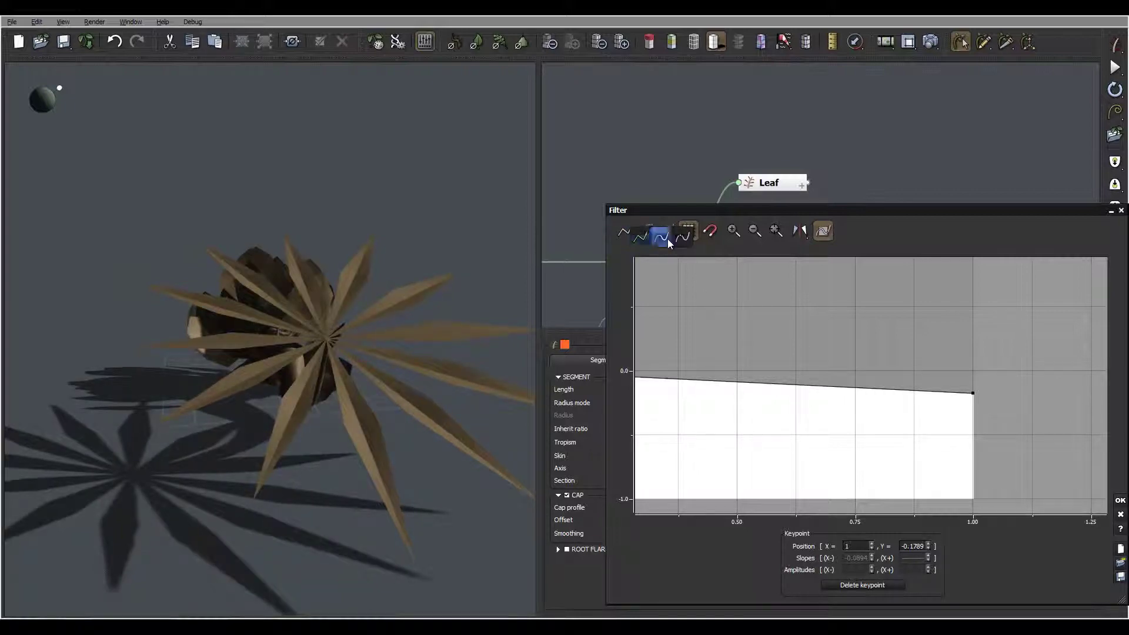
click(1120, 501)
drag(390, 421, 430, 406)
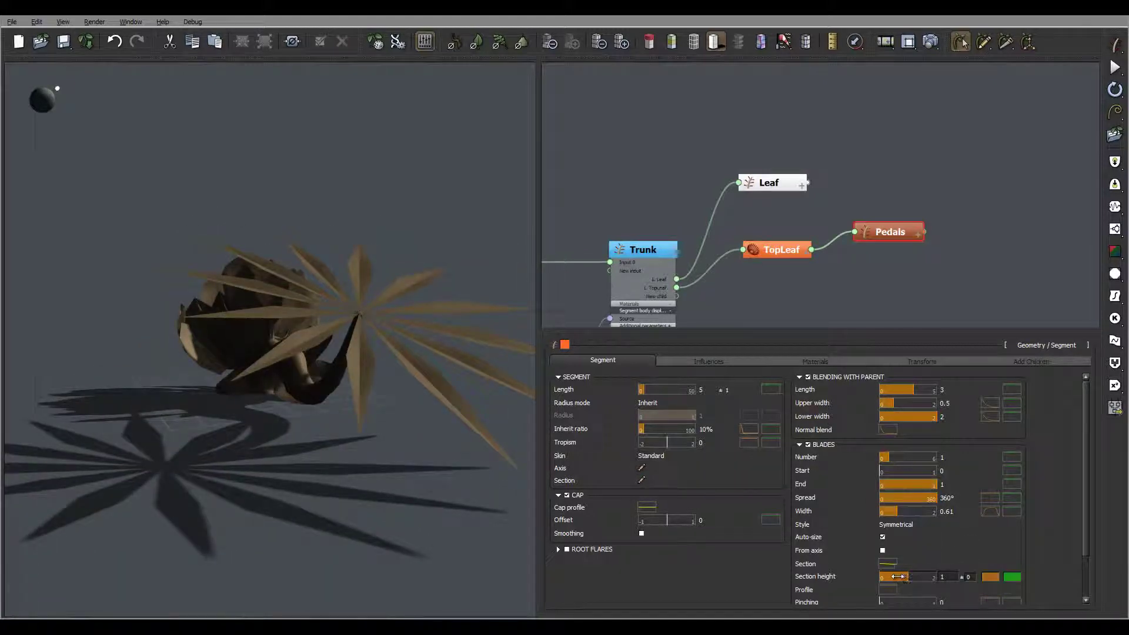
drag(890, 576, 889, 576)
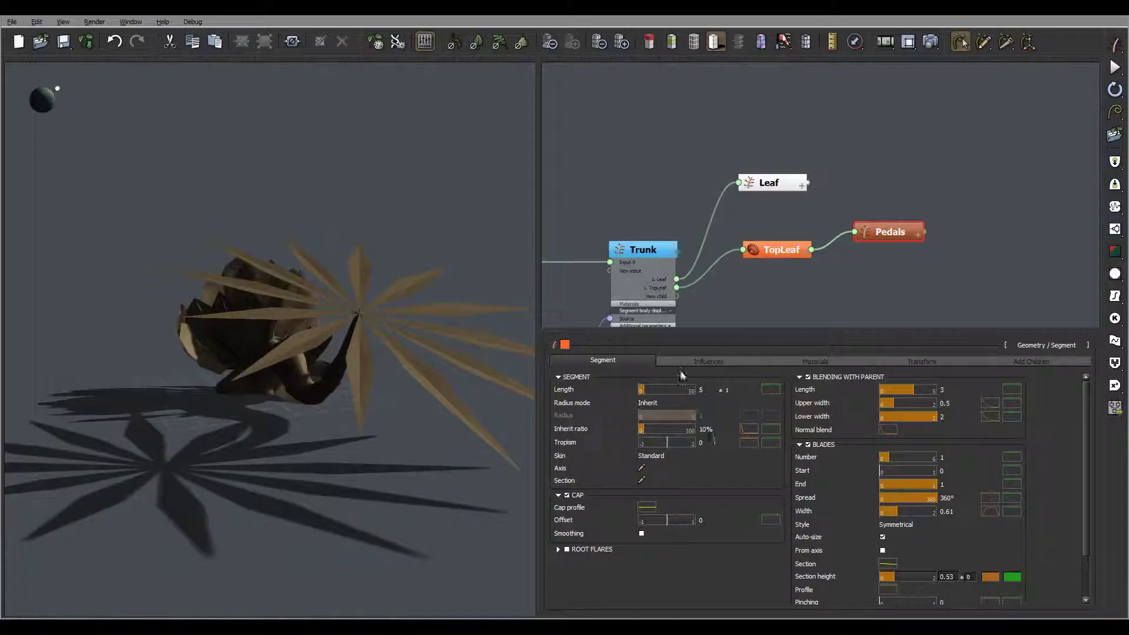
- Set the Pedals segment's tropism to 25 with a variation of 5
double_click(706, 444)
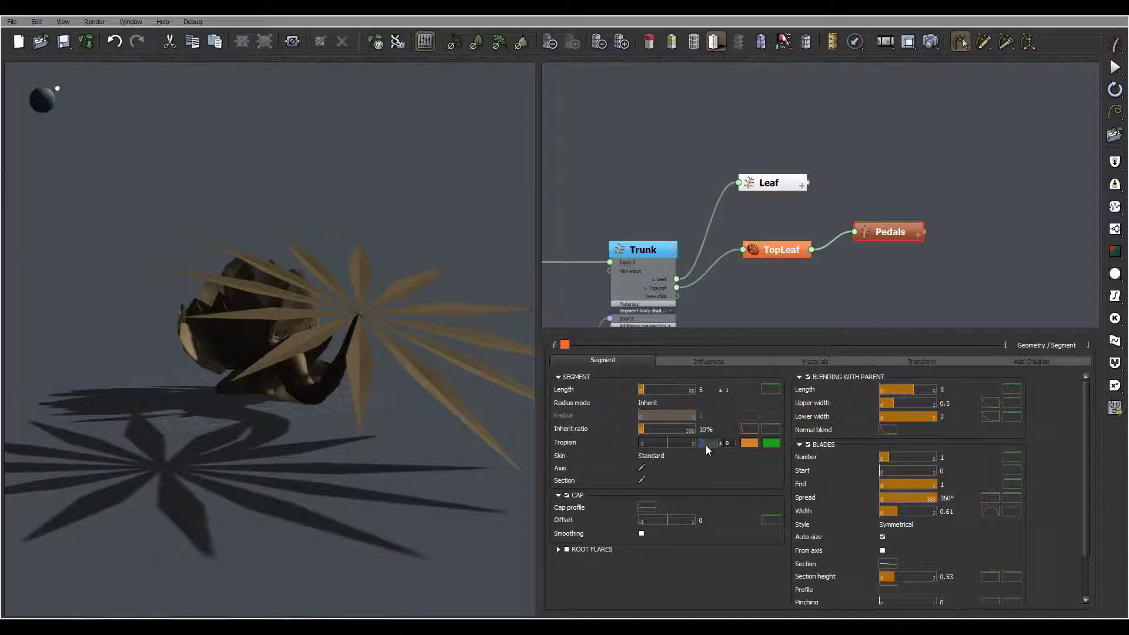
text(25)
key(Return)
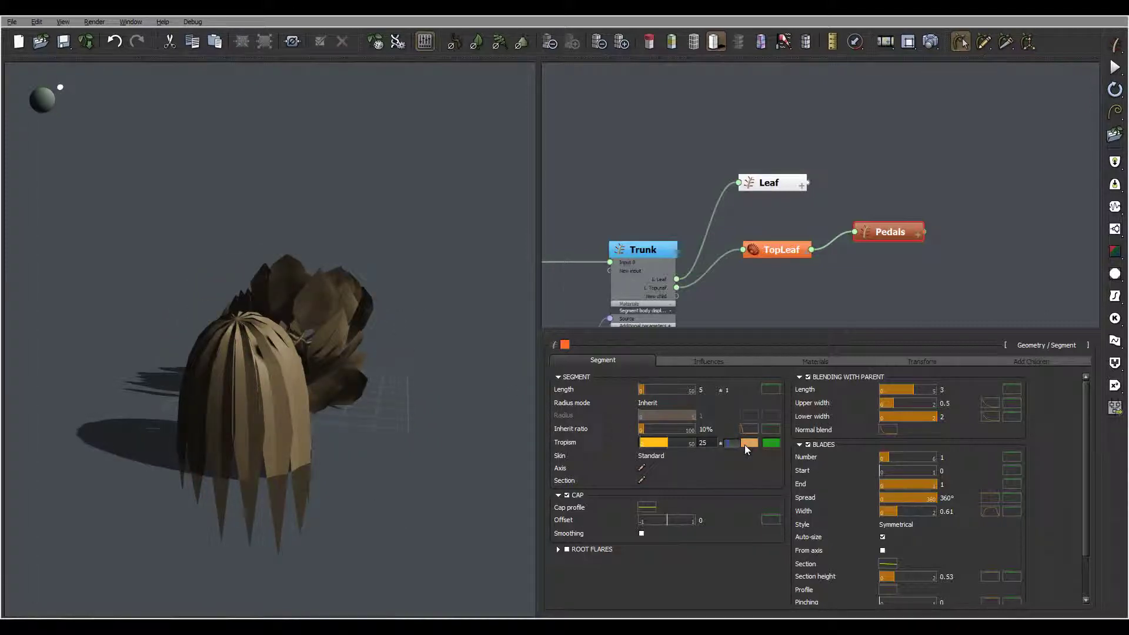
key(Return)
- Add a keypoint at about X 0.56, Y 0.79 to the tropism profile and lower its end keypoint to about Y -1.04
right_drag(329, 364, 415, 329)
drag(415, 334, 253, 409)
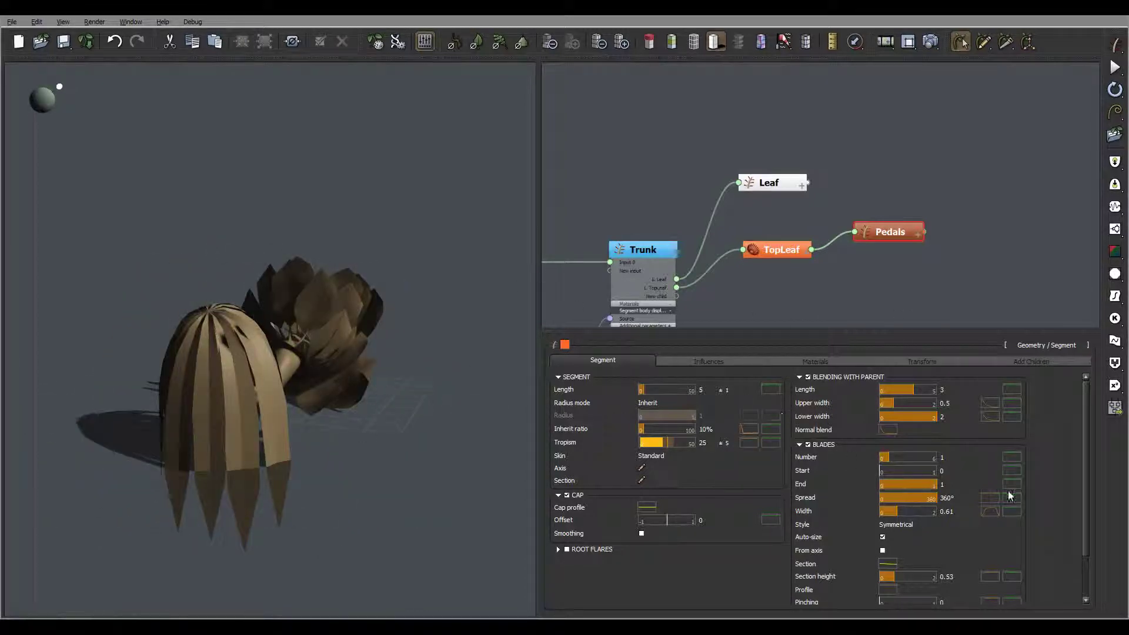
click(769, 444)
drag(830, 407, 777, 452)
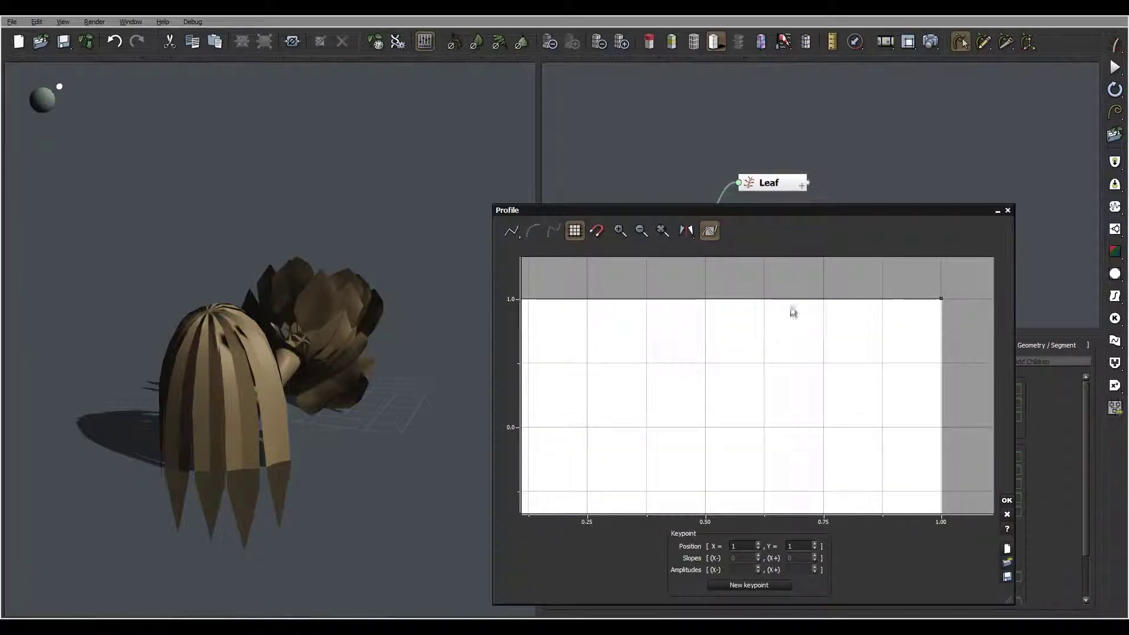
click(641, 230)
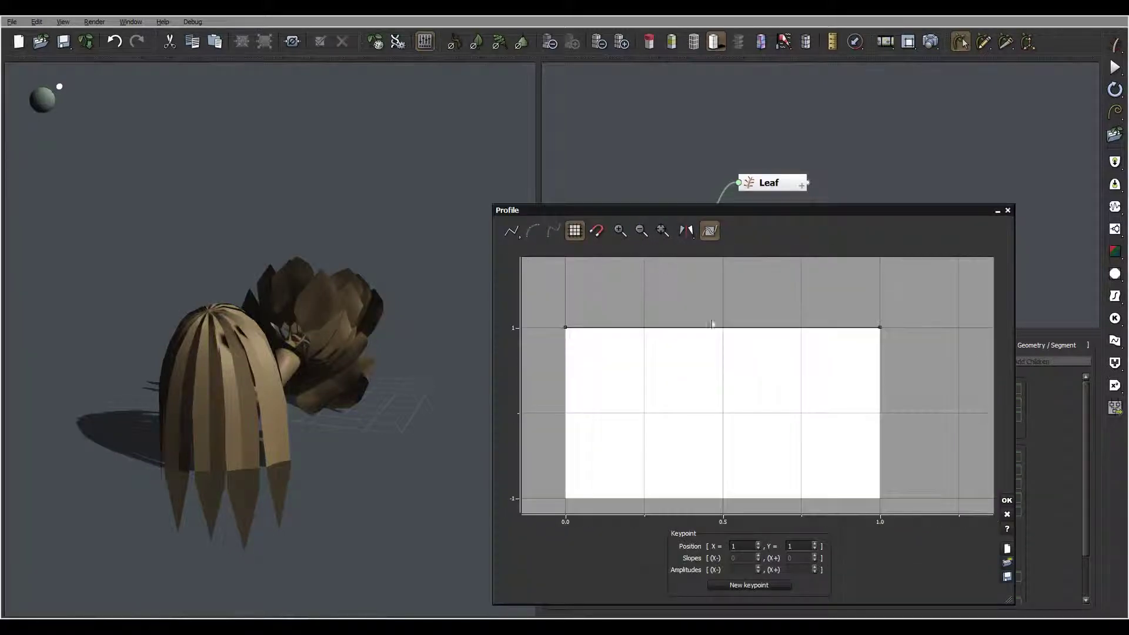
middle_drag(753, 374, 749, 335)
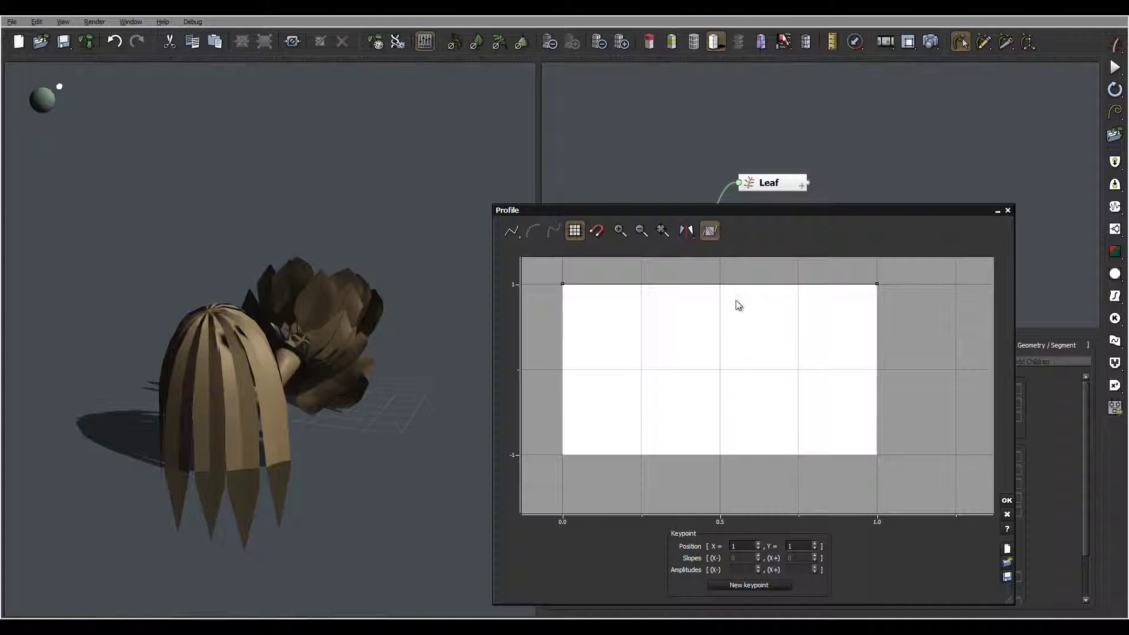
click(743, 283)
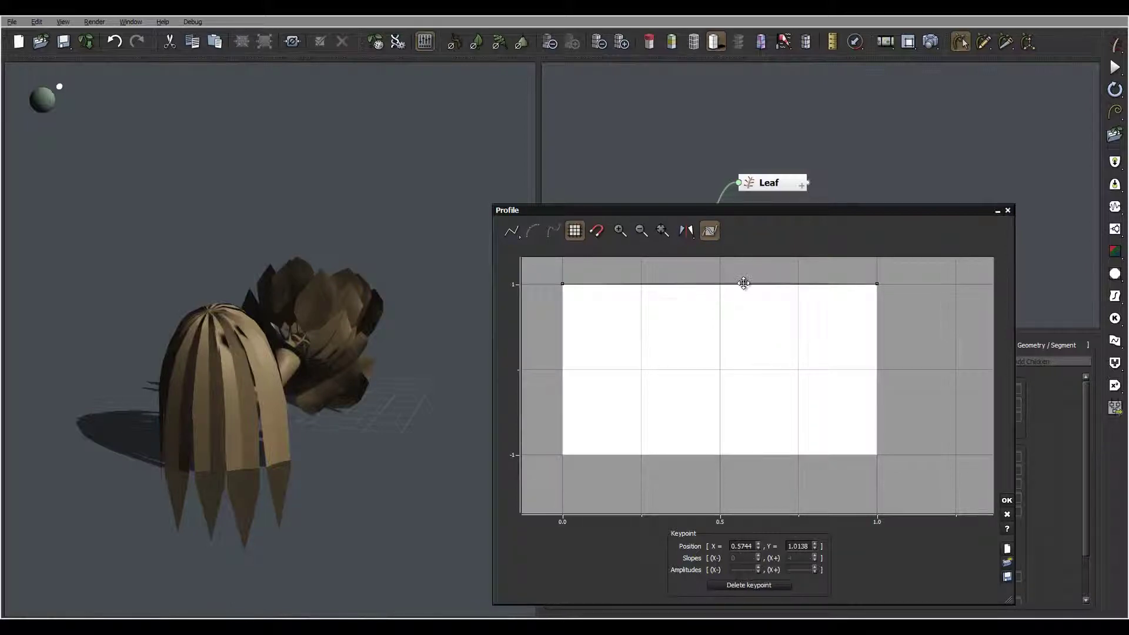
drag(740, 313, 740, 302)
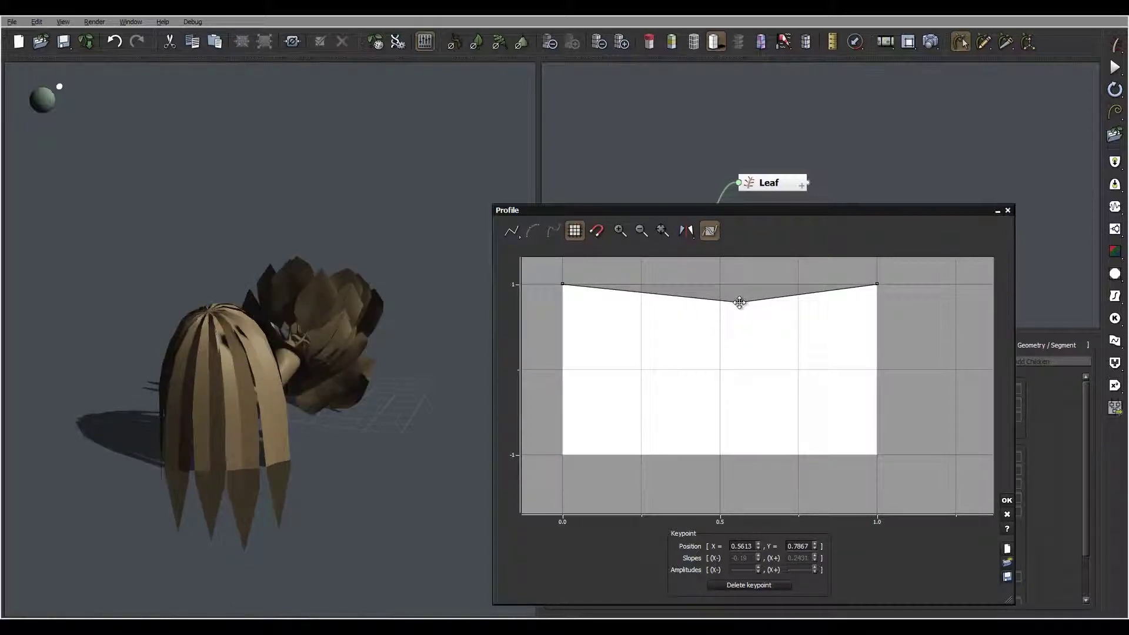
drag(877, 285, 893, 459)
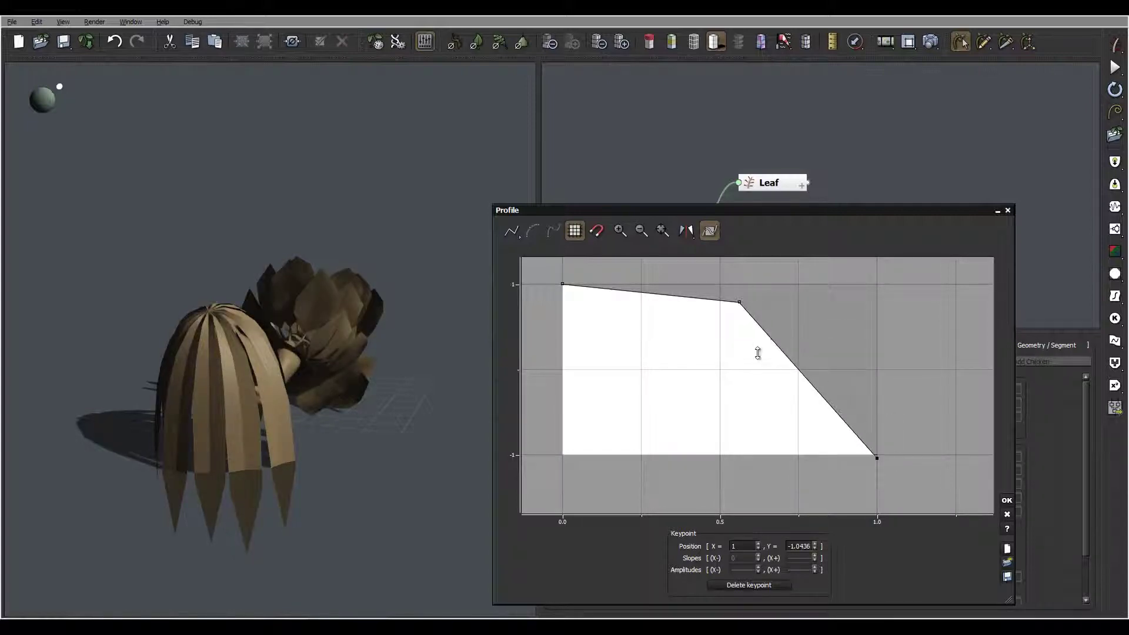
- Add a second inner tropism keypoint at about X 0.56, Y -0.71 and move the first one to about X 0.44, Y 0.69
drag(789, 360, 765, 416)
drag(353, 359, 356, 374)
drag(739, 304, 703, 310)
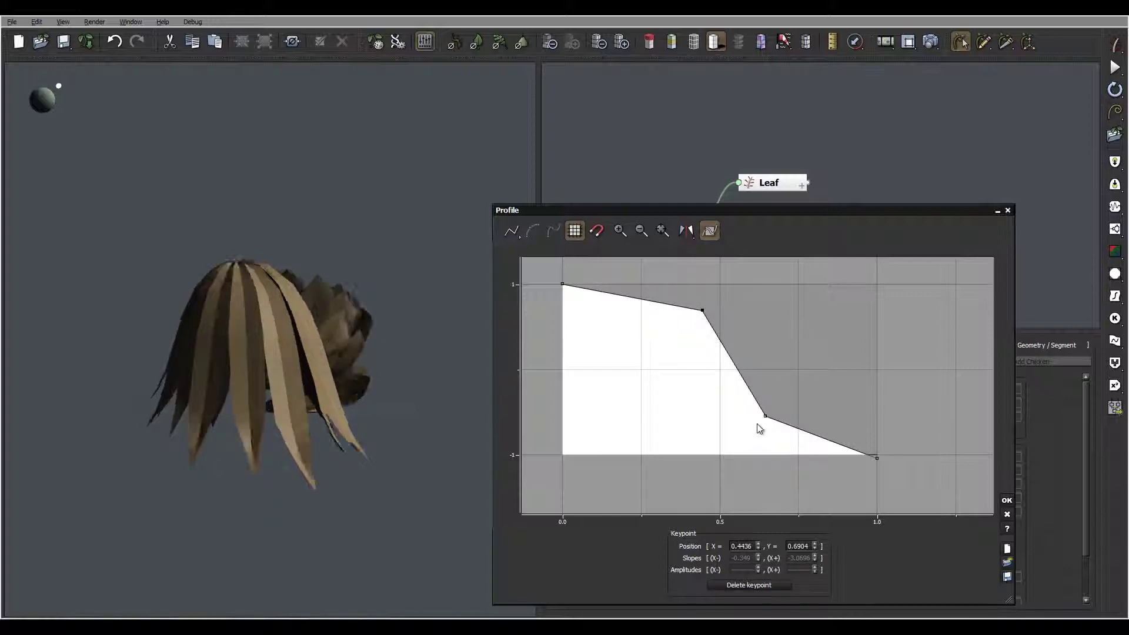
drag(766, 417, 743, 431)
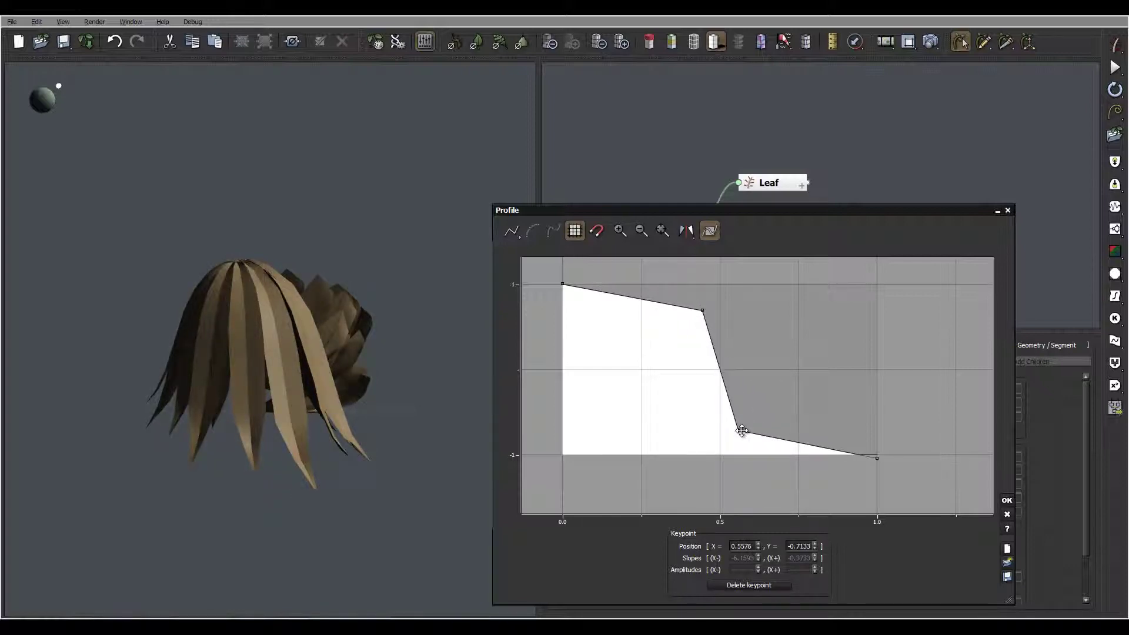
click(1006, 500)
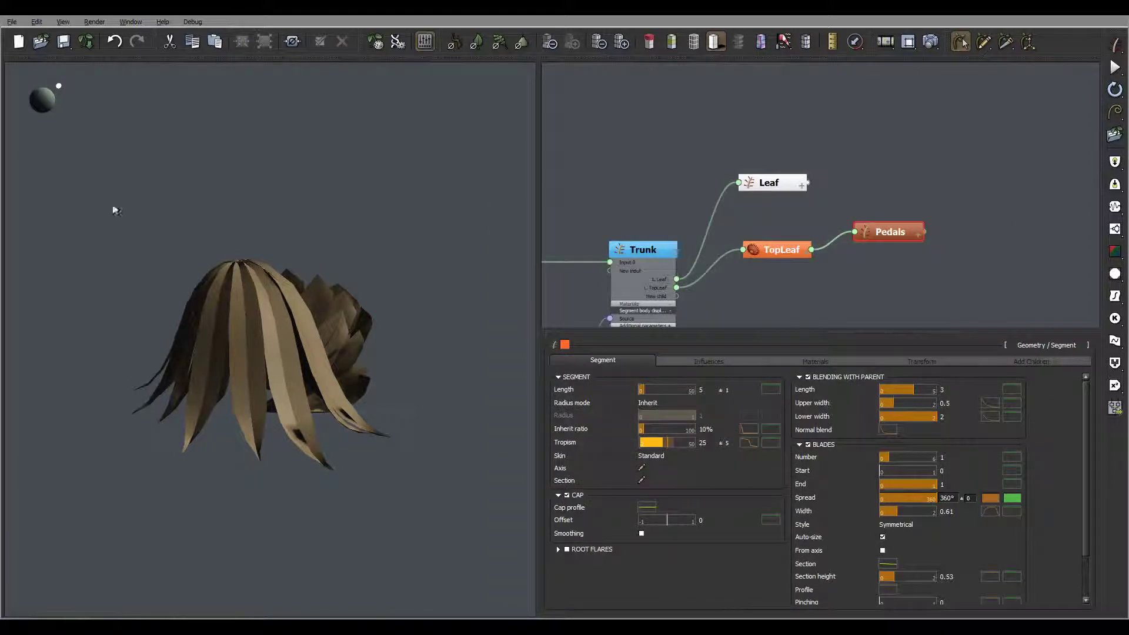
- Set the Pedals segment's length to 3, keeping the variation of 1
drag(436, 294, 406, 330)
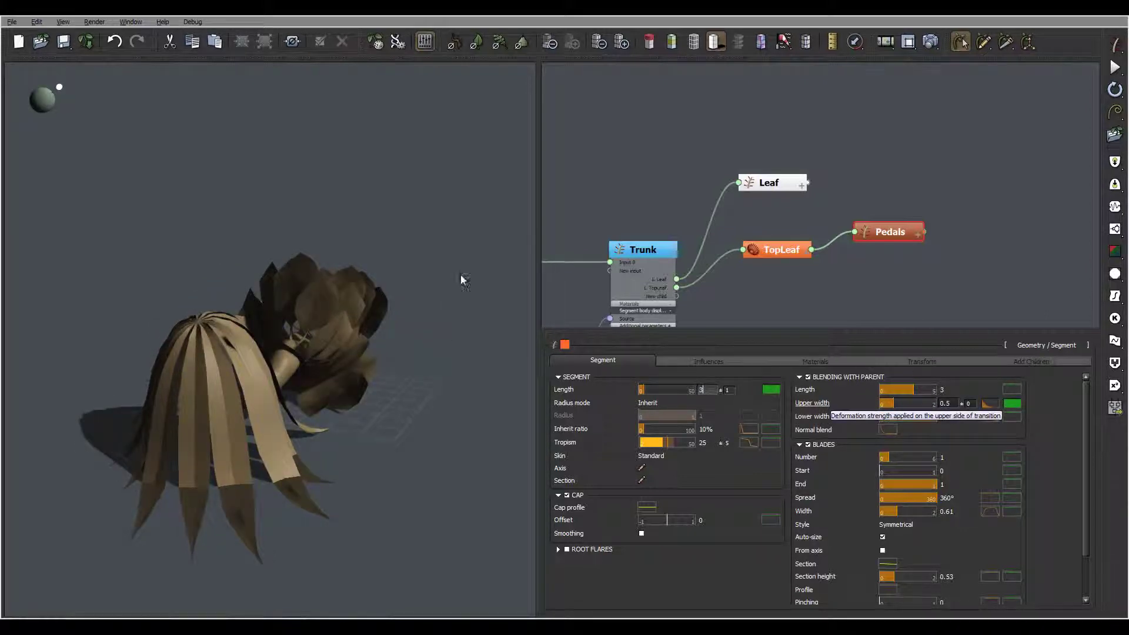
drag(461, 274, 309, 349)
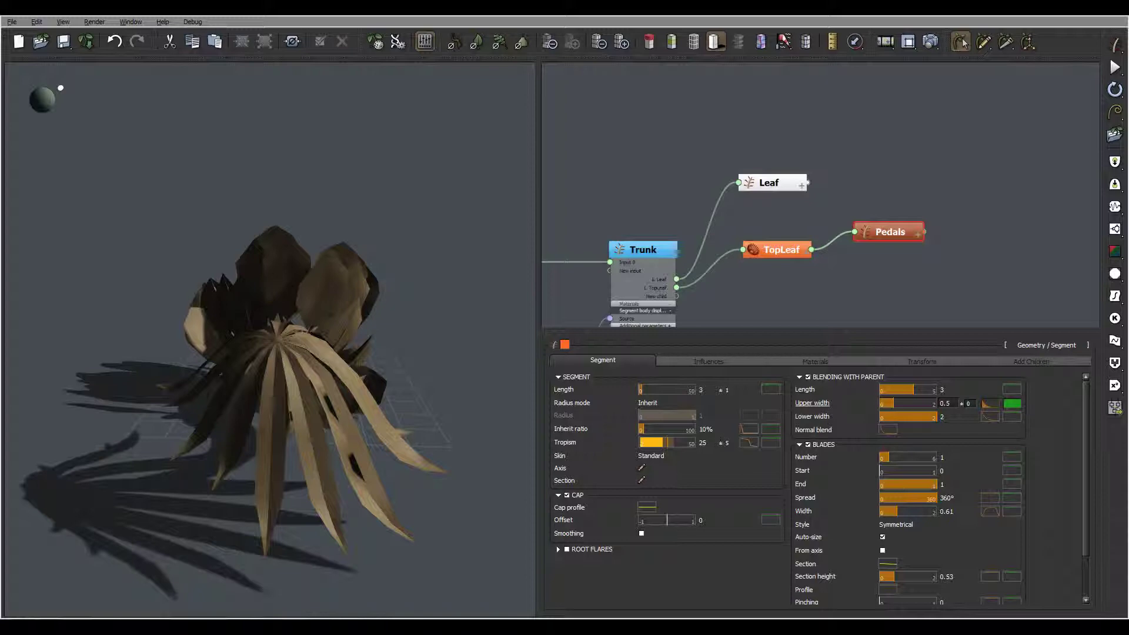
- Set Angle 1 of the TopLeaf Hydra to 30° with a variation of 5
click(786, 254)
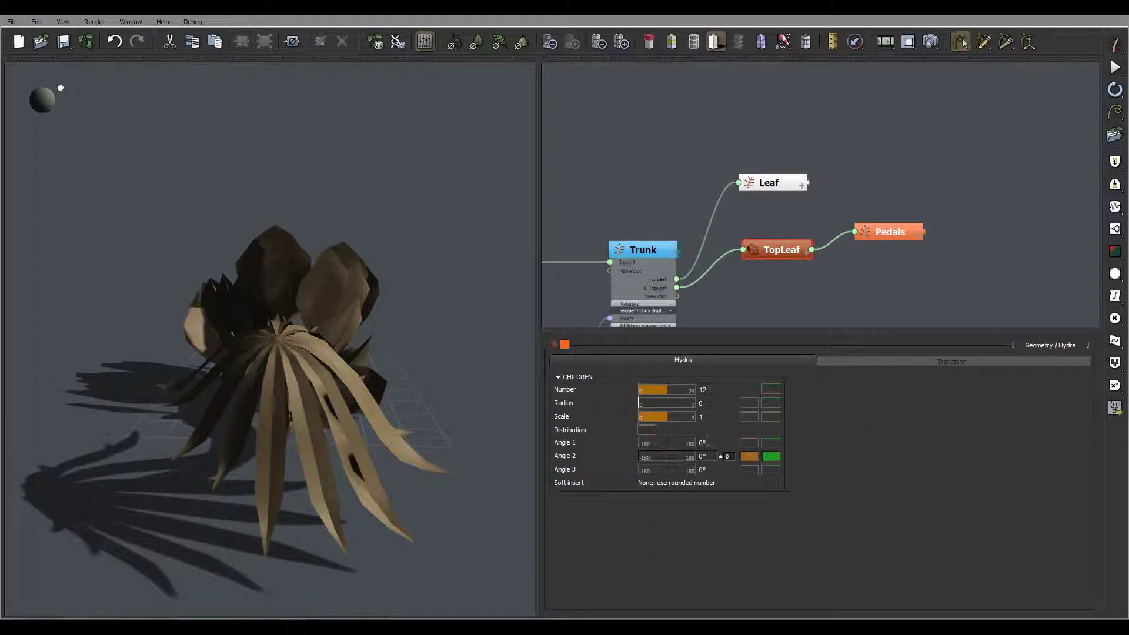
click(707, 442)
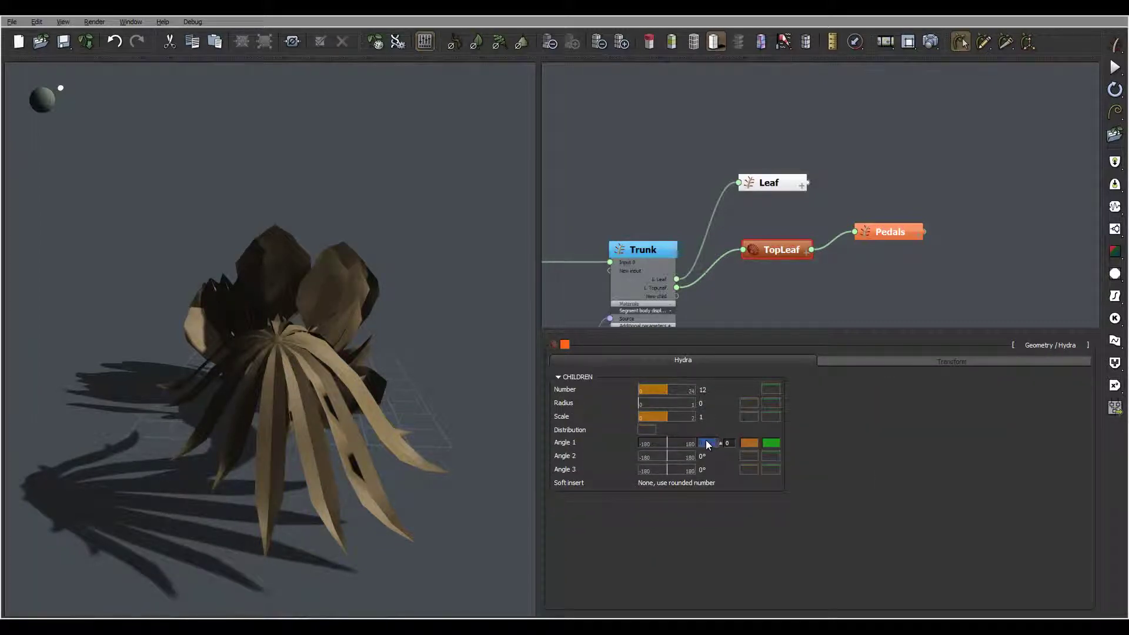
text(30)
key(Return)
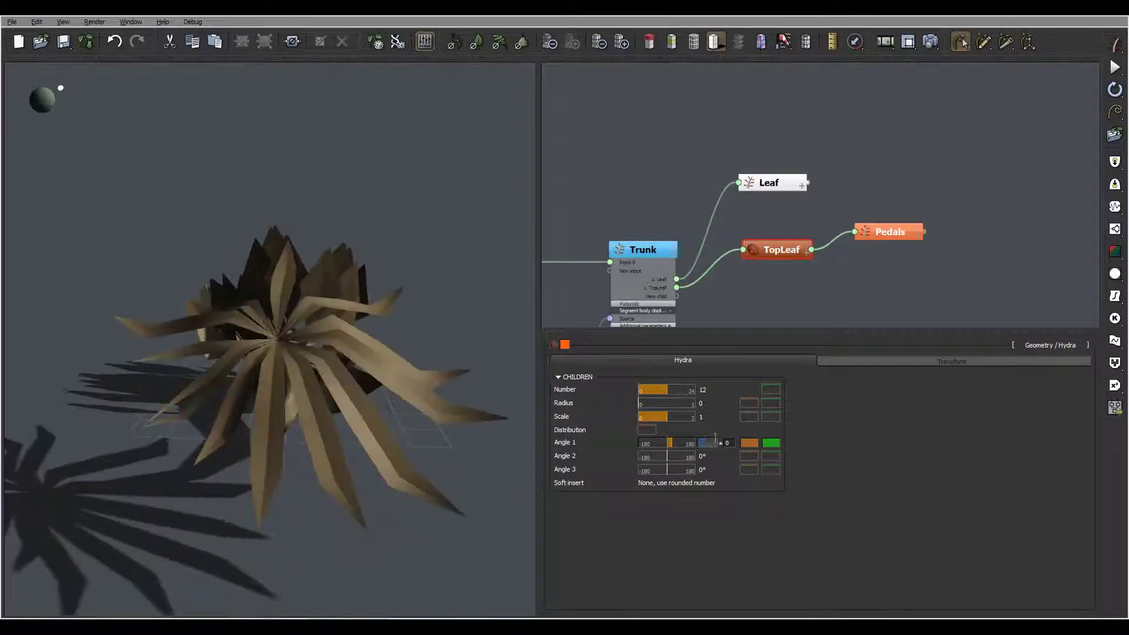
drag(386, 358, 347, 344)
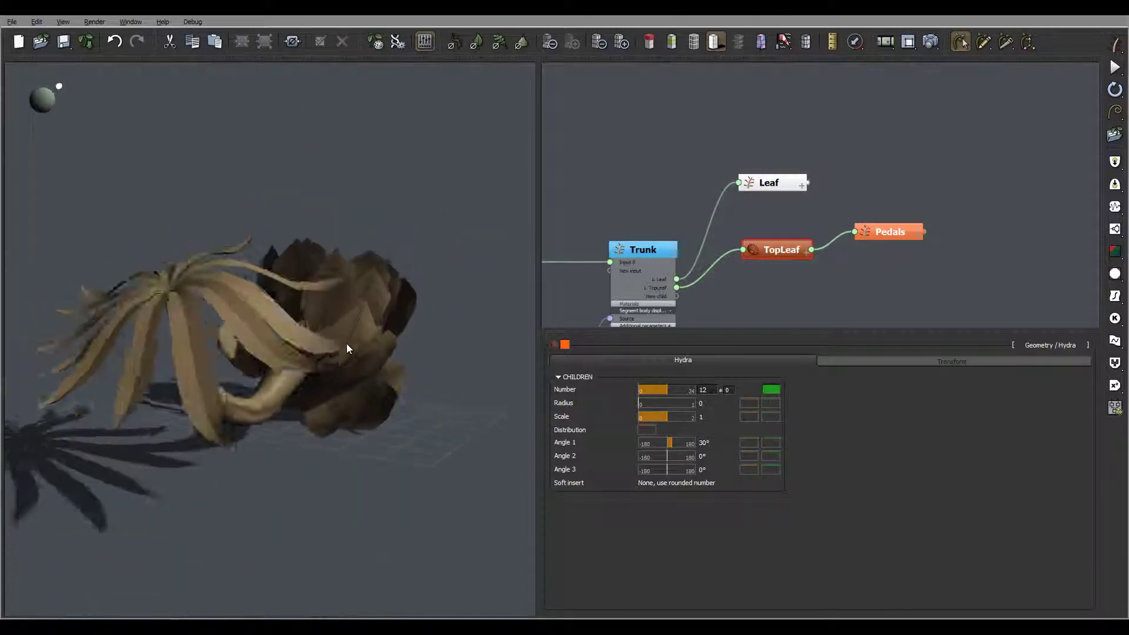
click(731, 444)
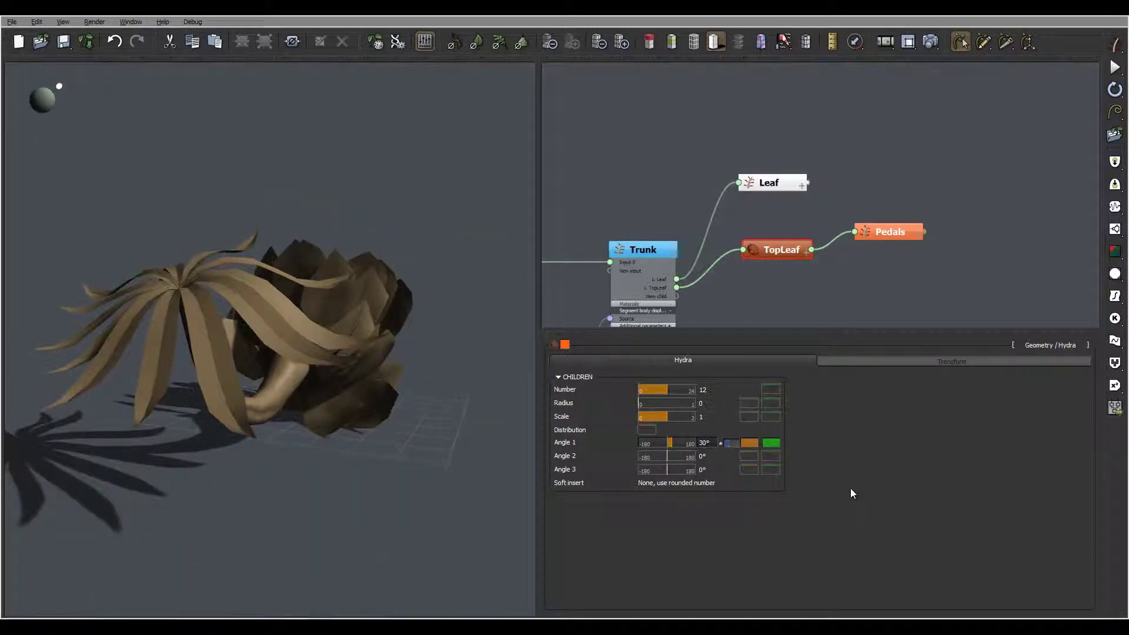
text(1)
key(Return)
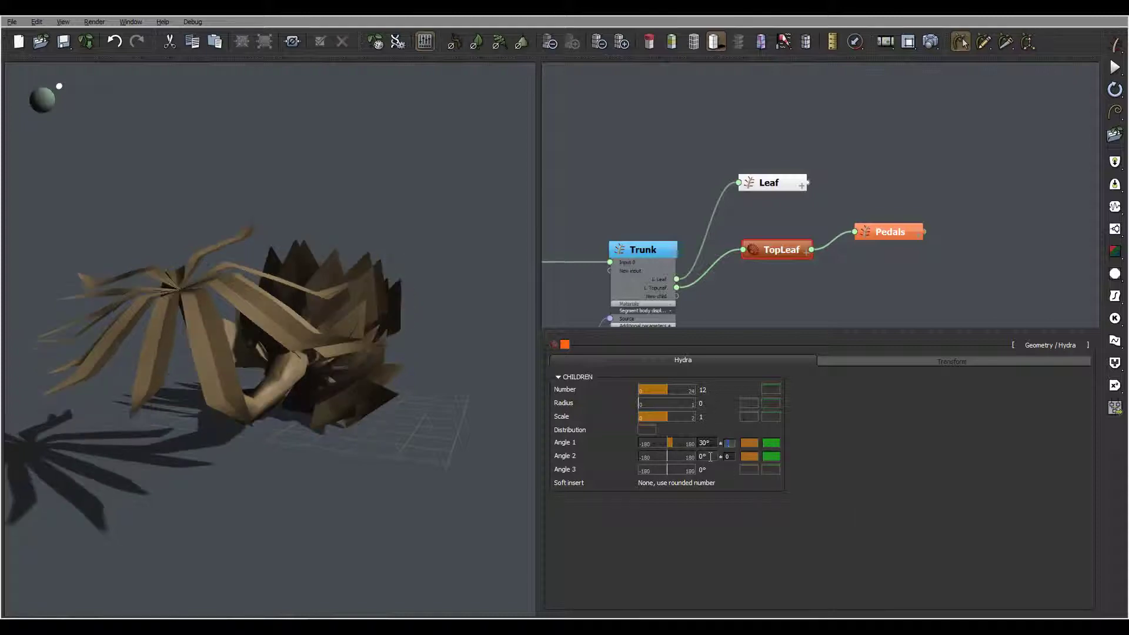
- Set both Angle 2 and Angle 3 of the TopLeaf Hydra to 2° with a variation of 2
click(733, 458)
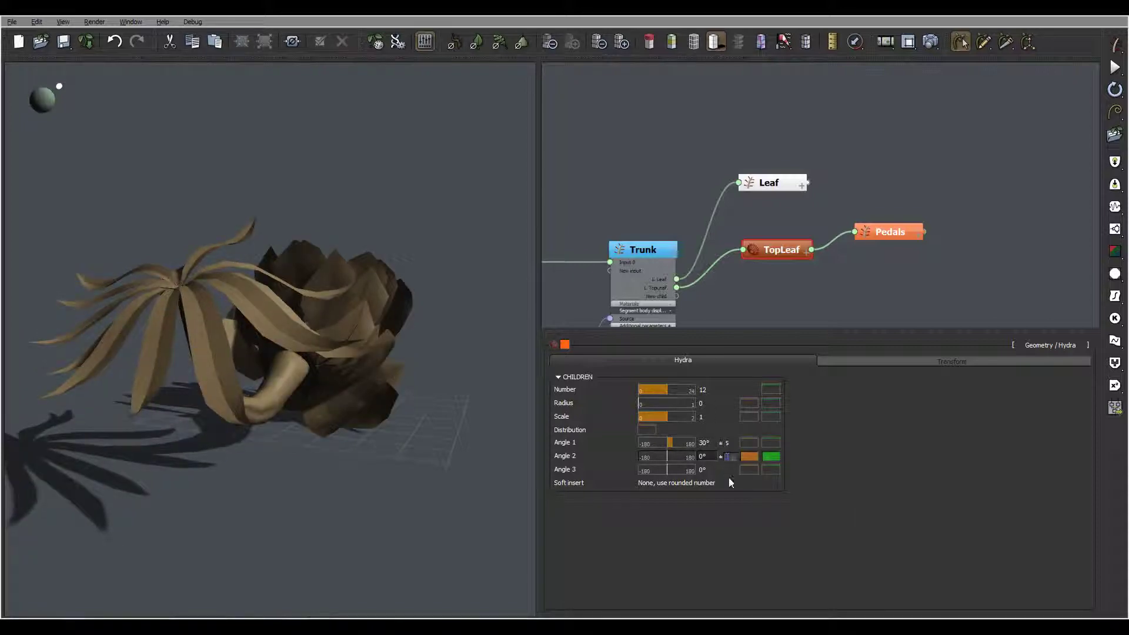
text(2)
click(734, 471)
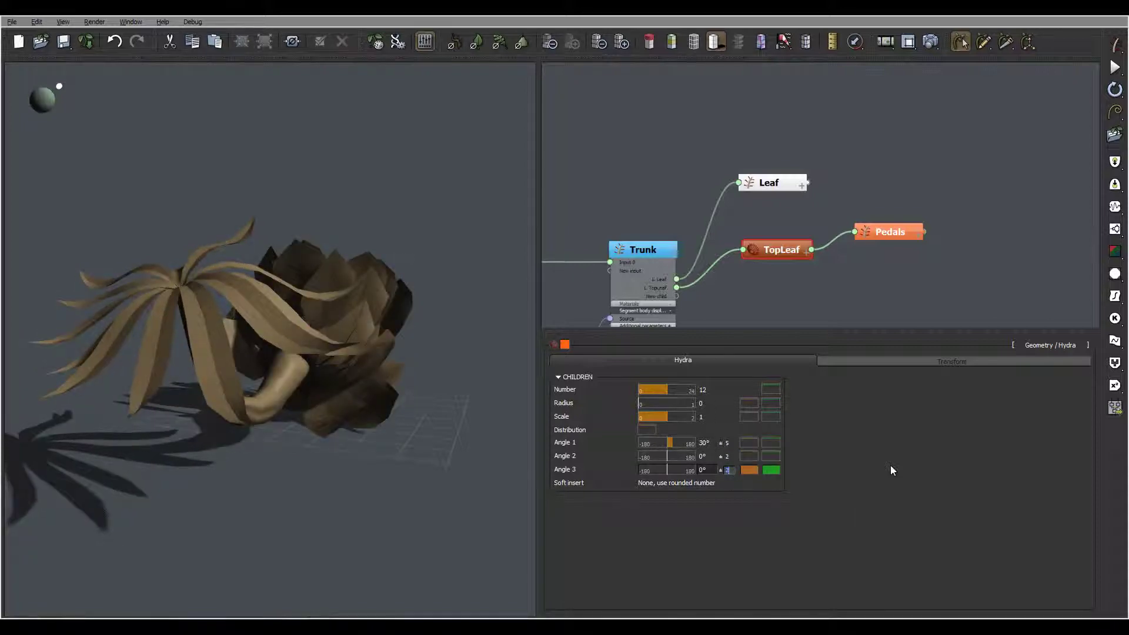
text(2)
key(Return)
click(708, 457)
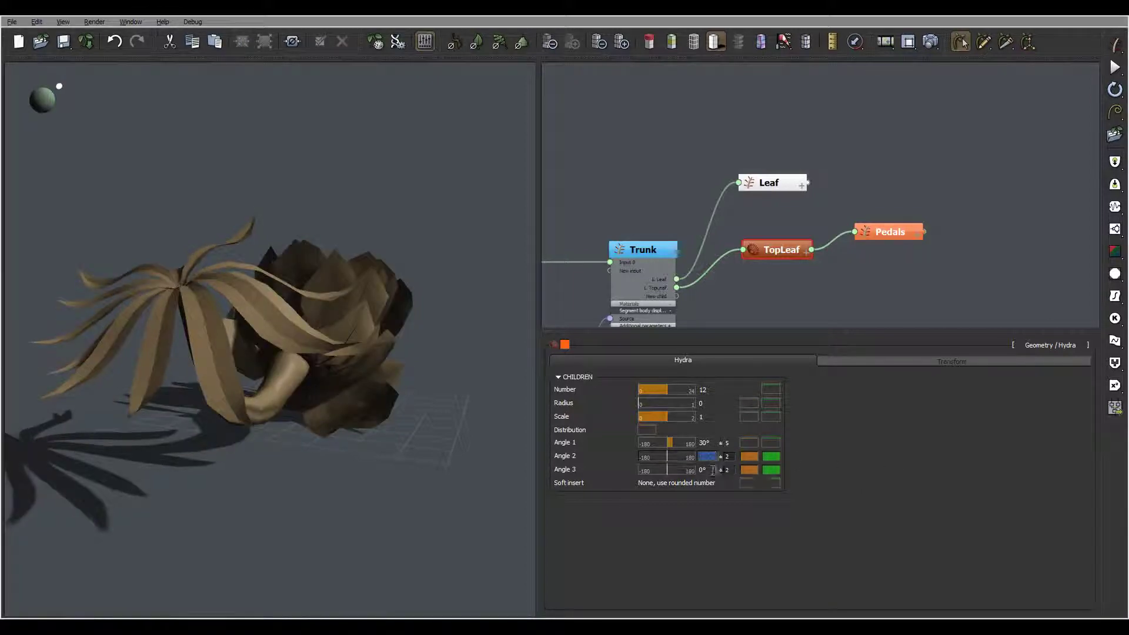
click(714, 470)
text(2)
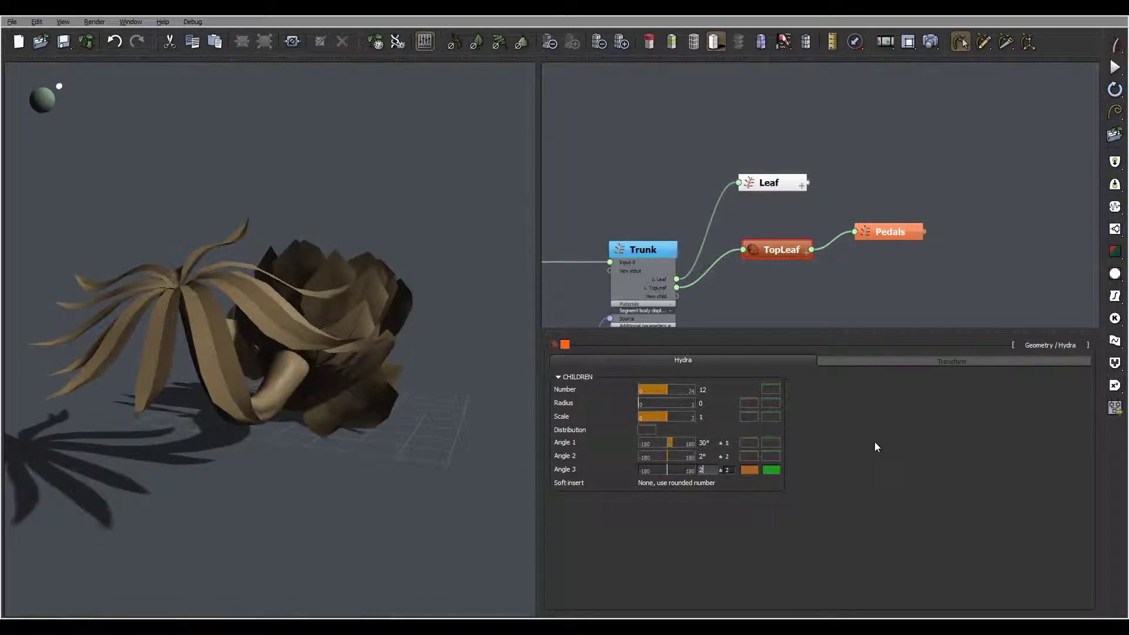
key(Return)
drag(234, 250, 386, 370)
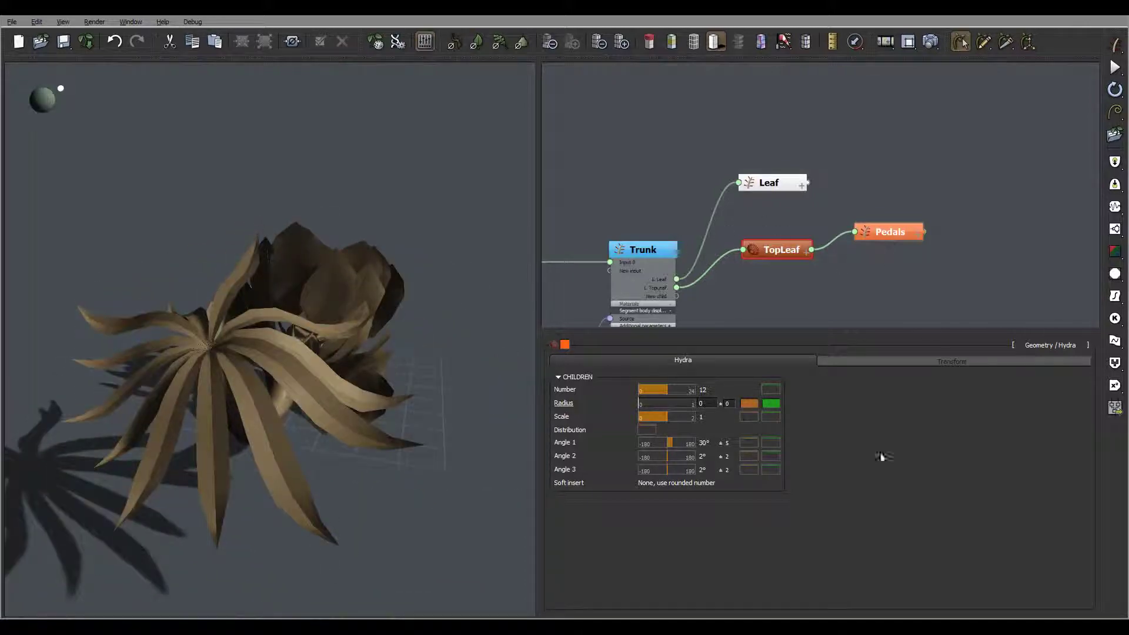
- Set the Pedals segment's length to 4, keeping the variation of 1
click(901, 239)
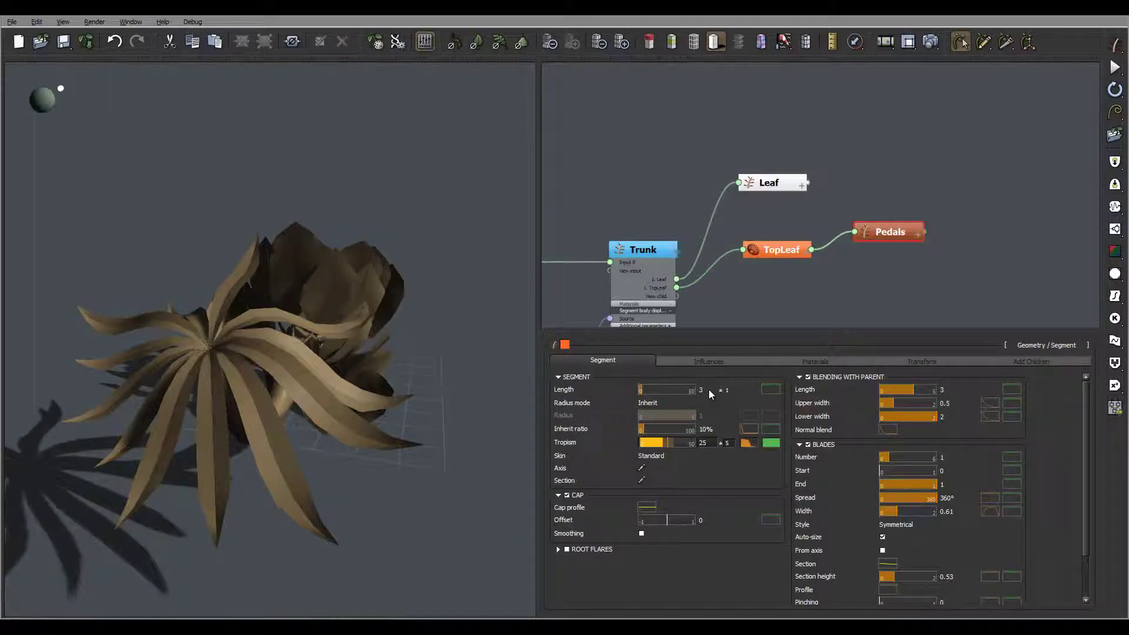
double_click(705, 390)
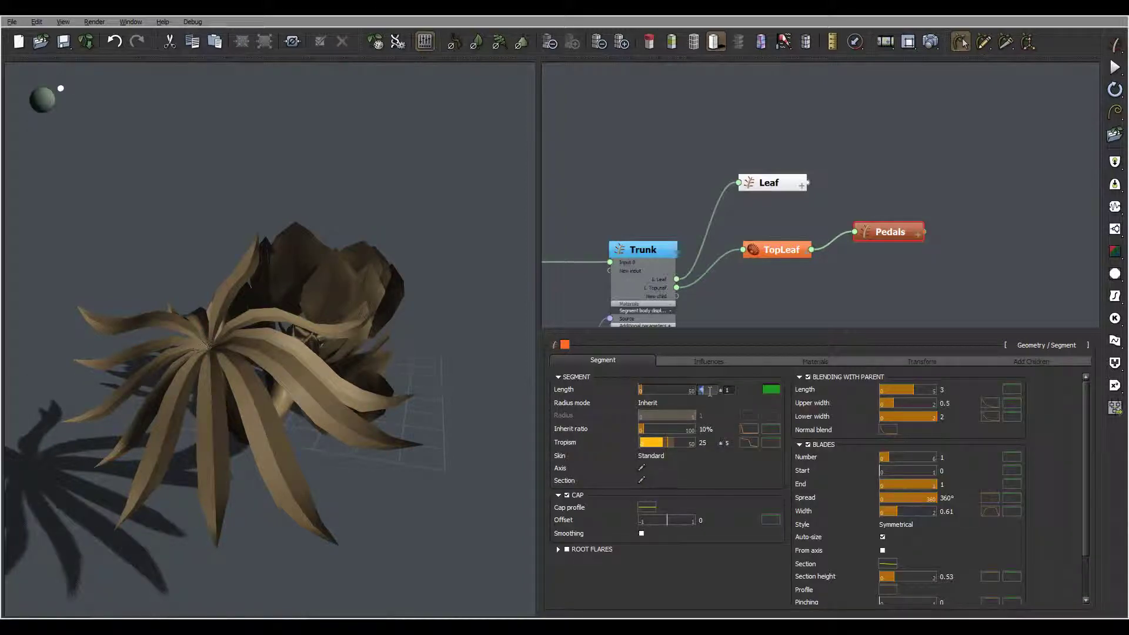
right_drag(275, 486, 304, 466)
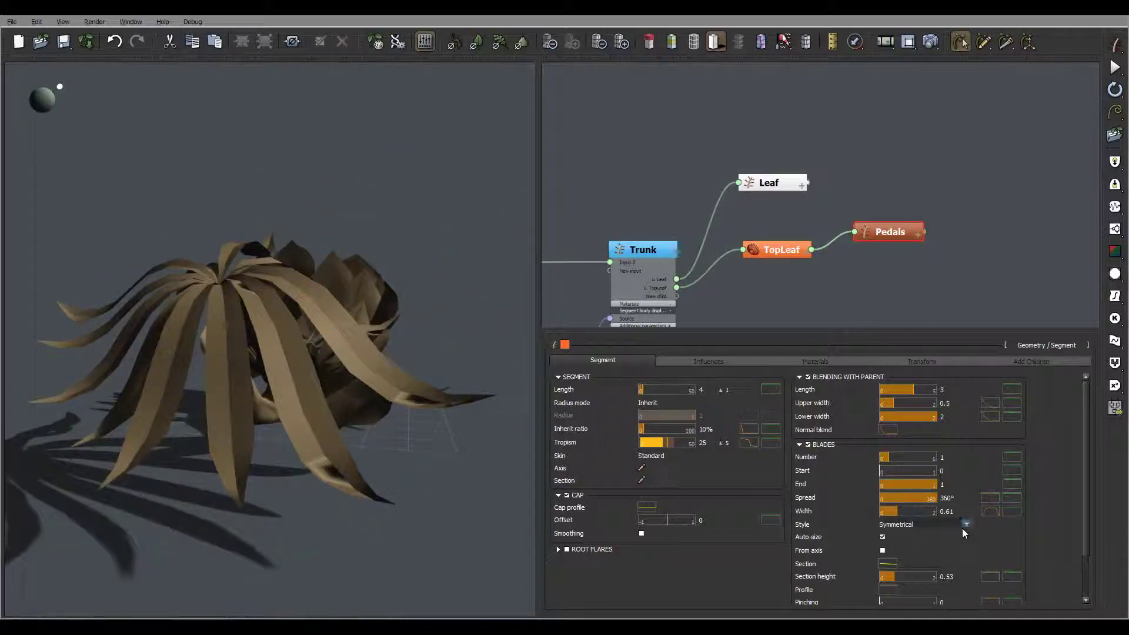
- Shape the blades' section height profile with keypoints at about X 0.63, Y 0.98 and X 0.76, Y 0.01, and lower its end keypoint to about Y 0
click(990, 576)
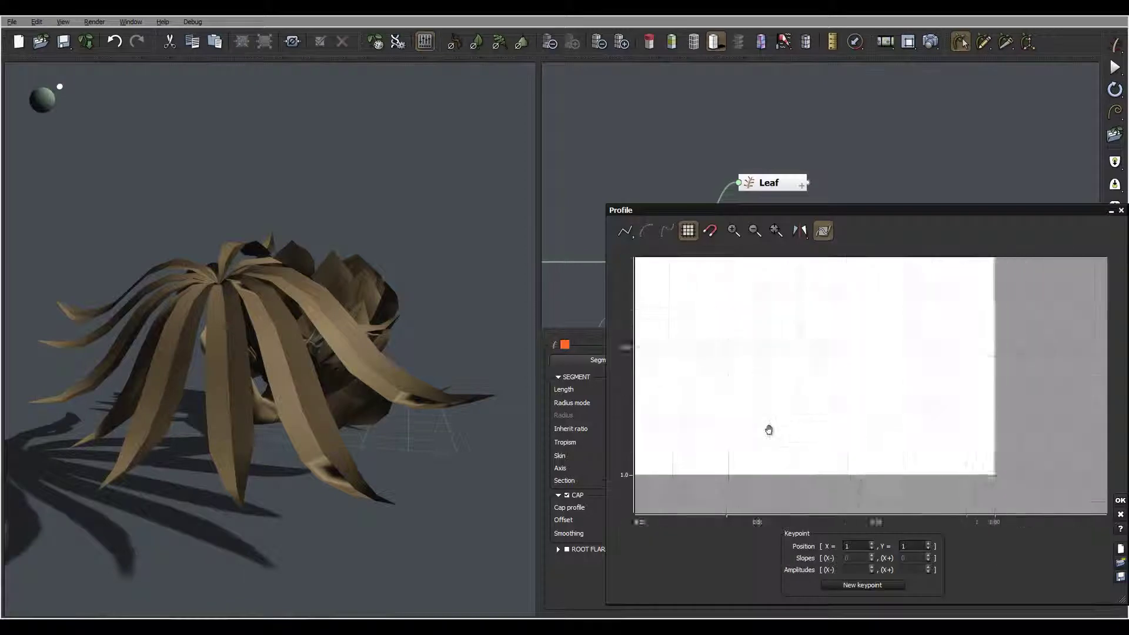
click(804, 290)
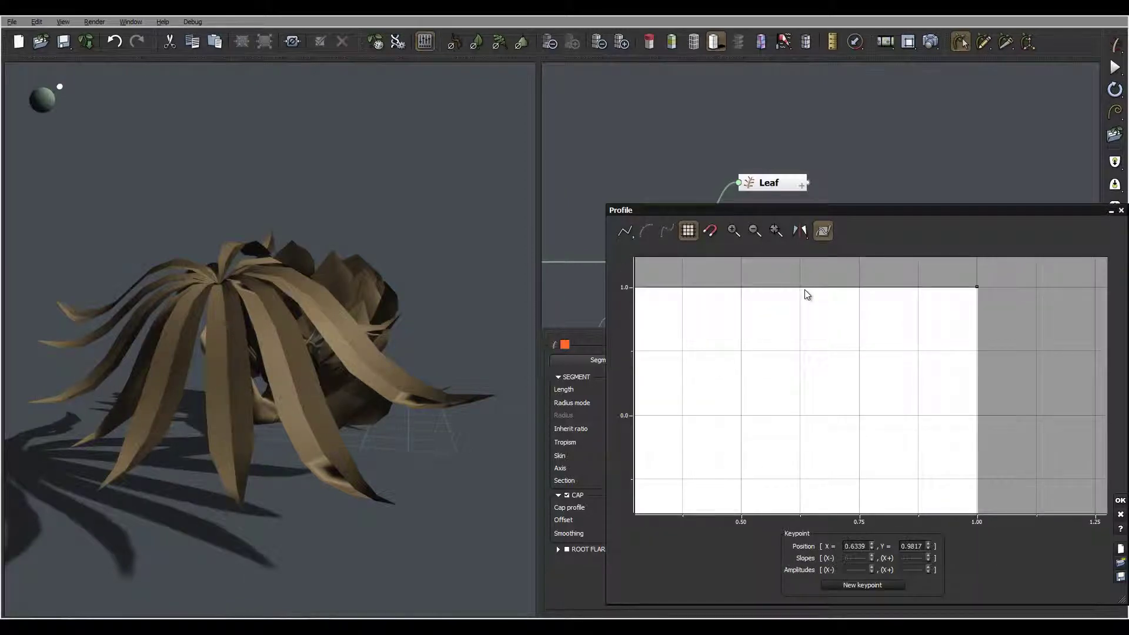
drag(977, 287, 994, 415)
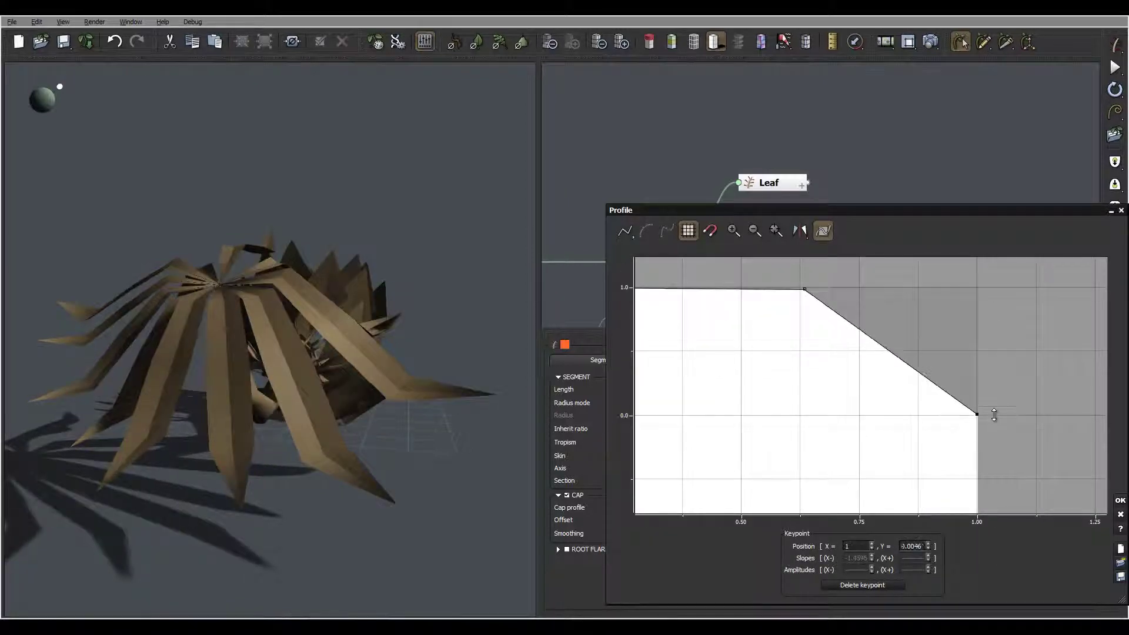
click(889, 353)
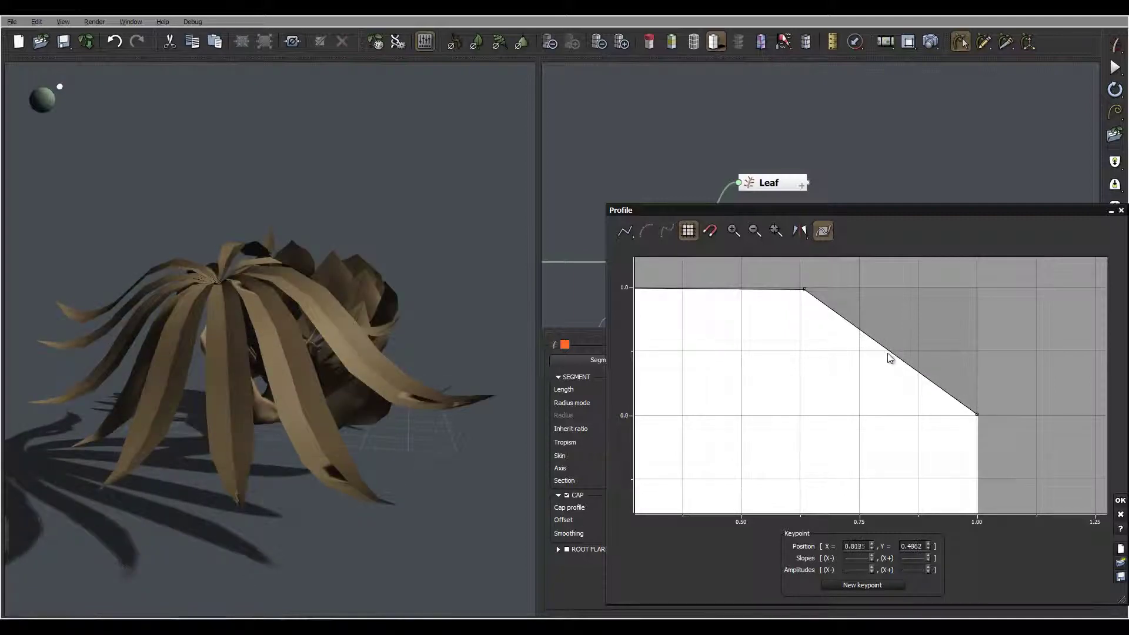
drag(879, 366, 863, 414)
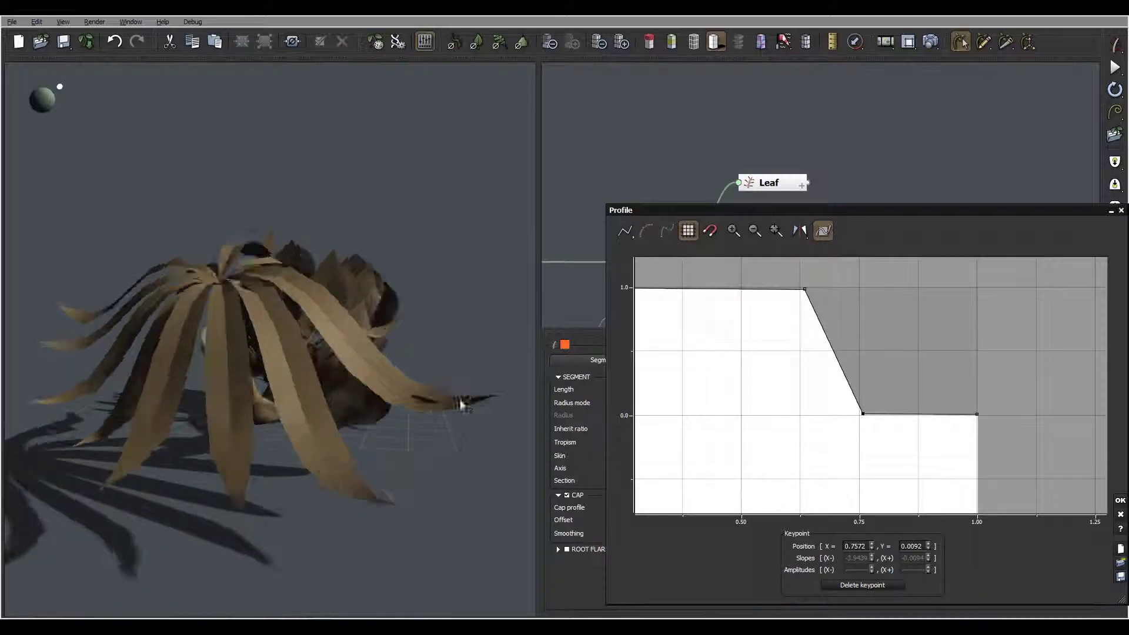
click(1120, 502)
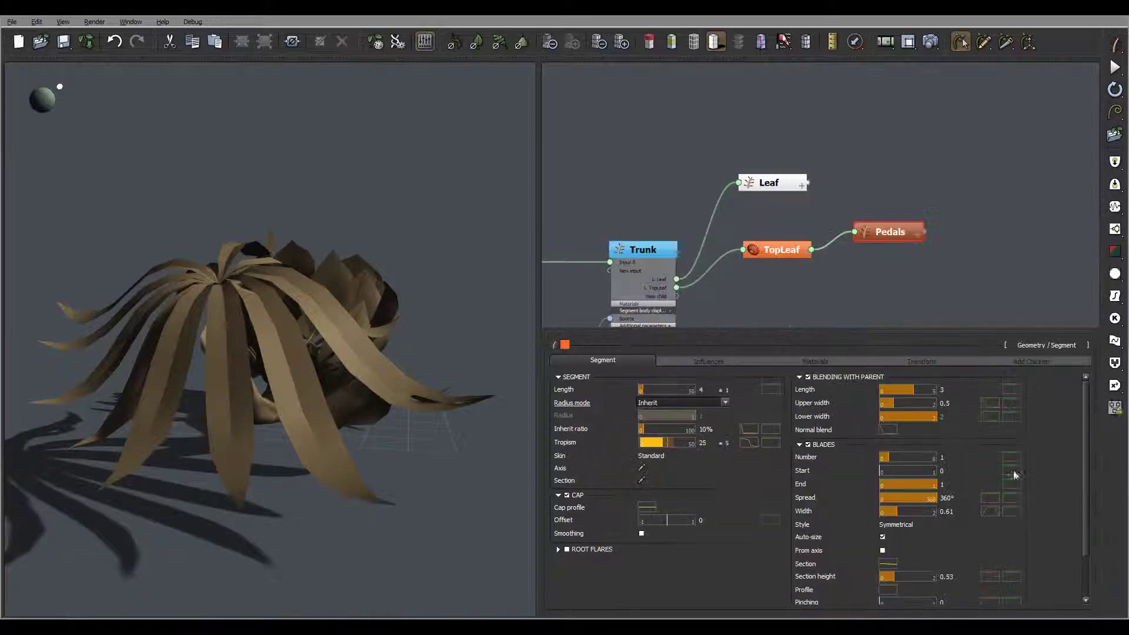
- Reduce the Pedals blade width to 0.43 and move the end keypoint of the blade section curve to about Y -0.12
right_drag(366, 381, 302, 378)
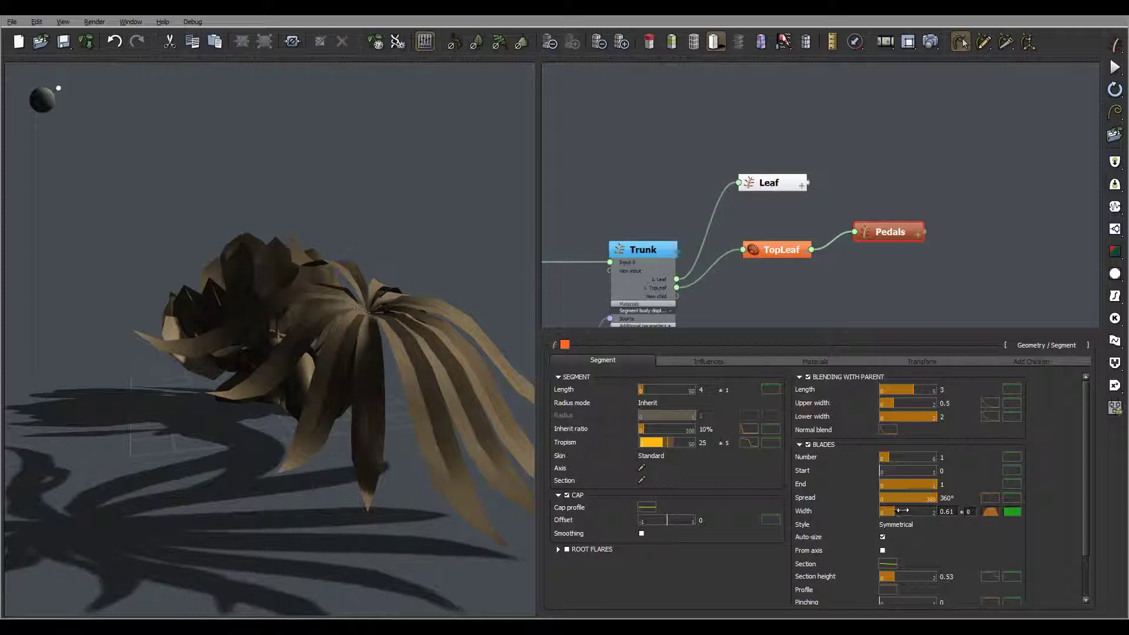
drag(443, 348, 474, 381)
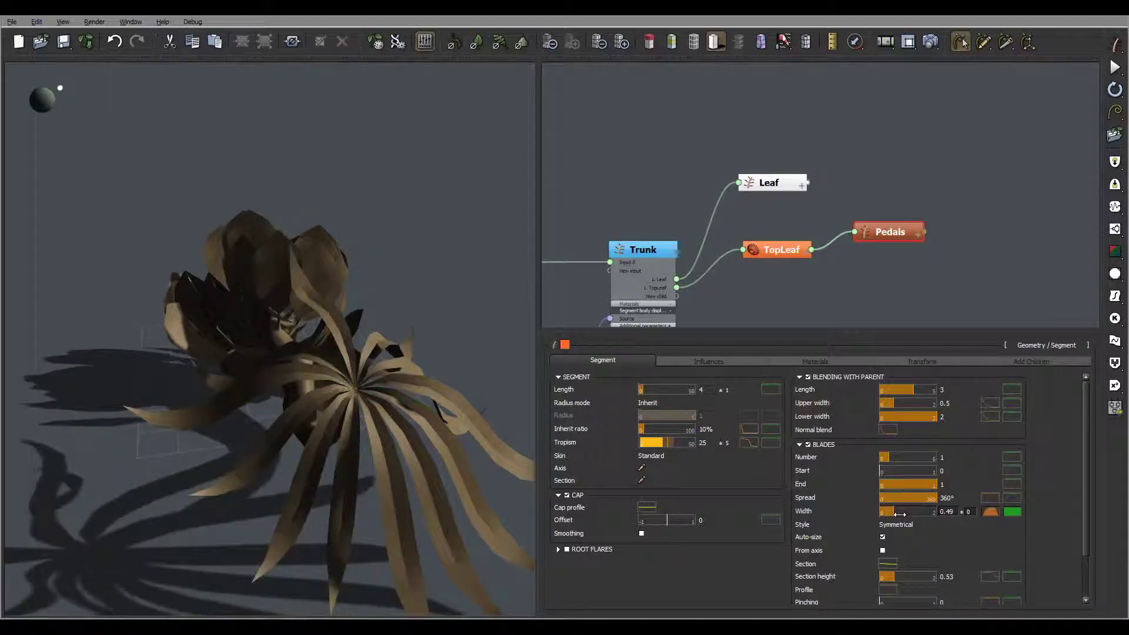
click(897, 565)
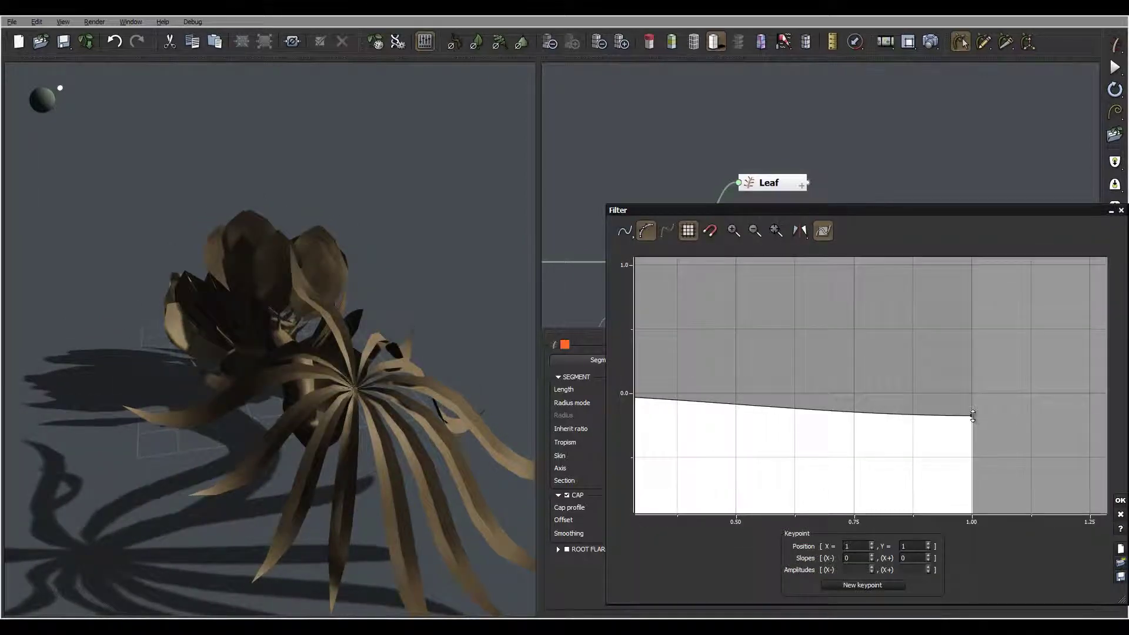
drag(973, 416, 975, 408)
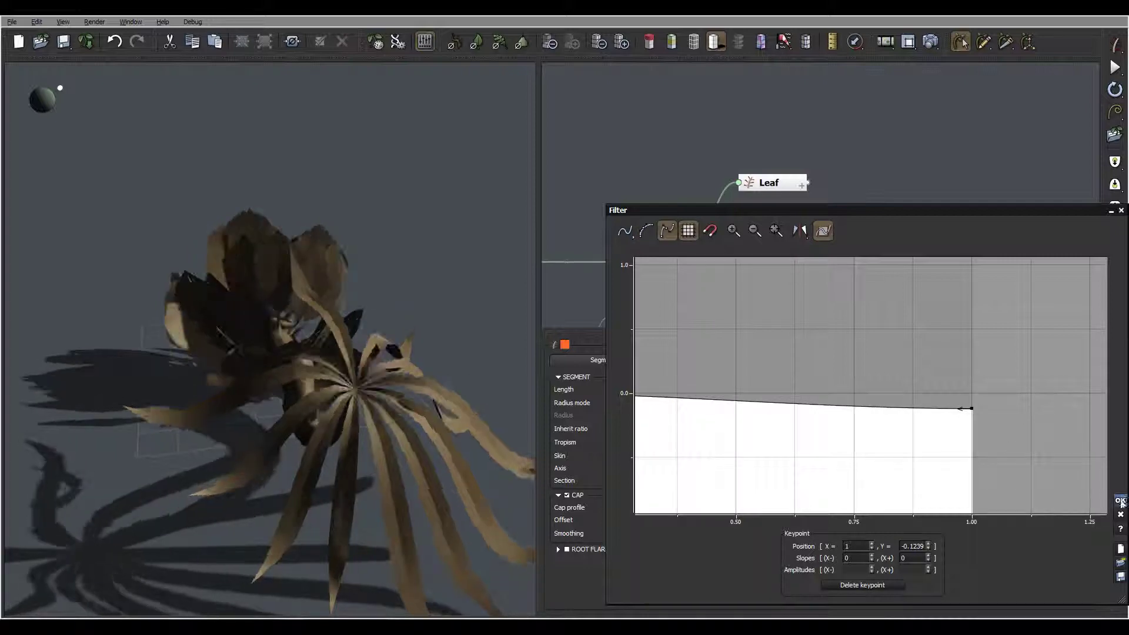
click(1121, 500)
drag(410, 378, 355, 356)
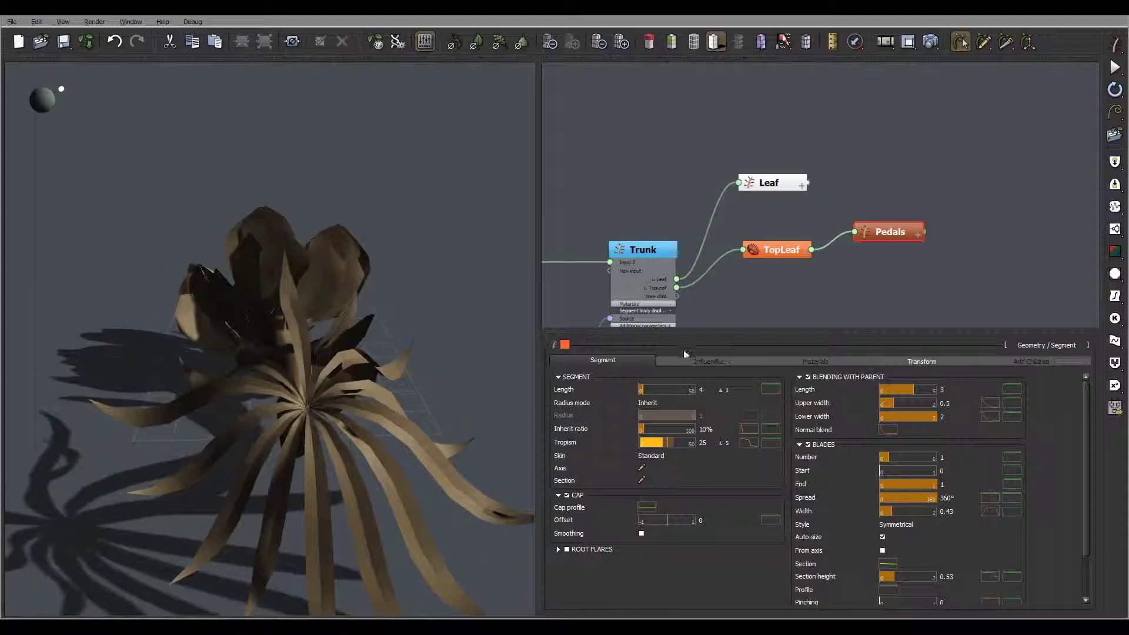
- Enable Local Bias 1 for the Pedals segment with type Curl and a strength of -0.5
click(705, 361)
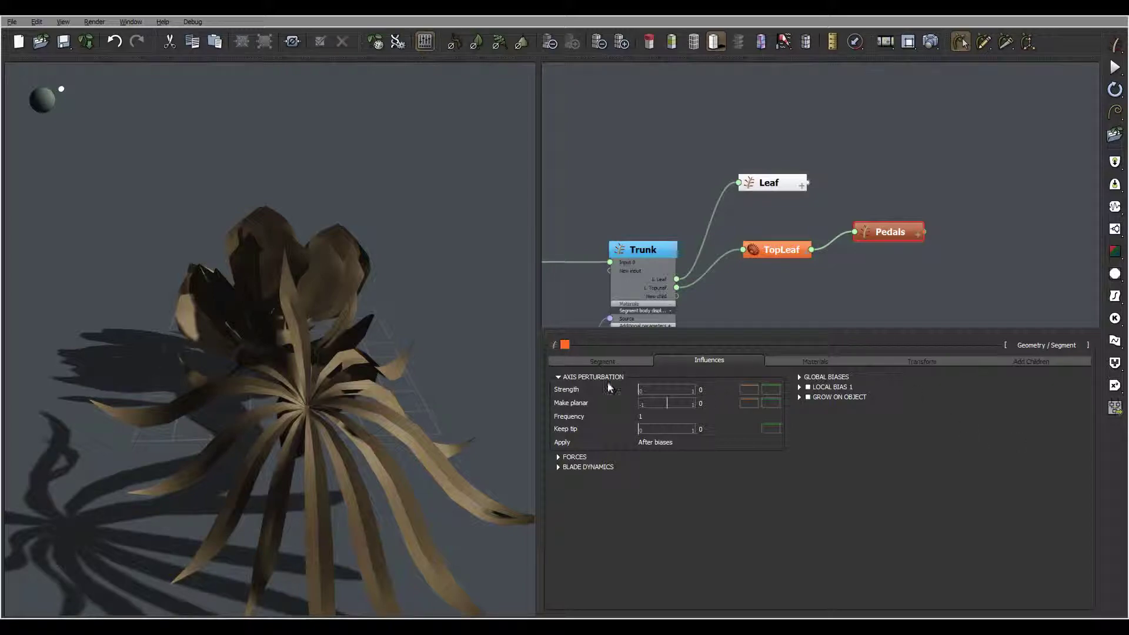
click(800, 387)
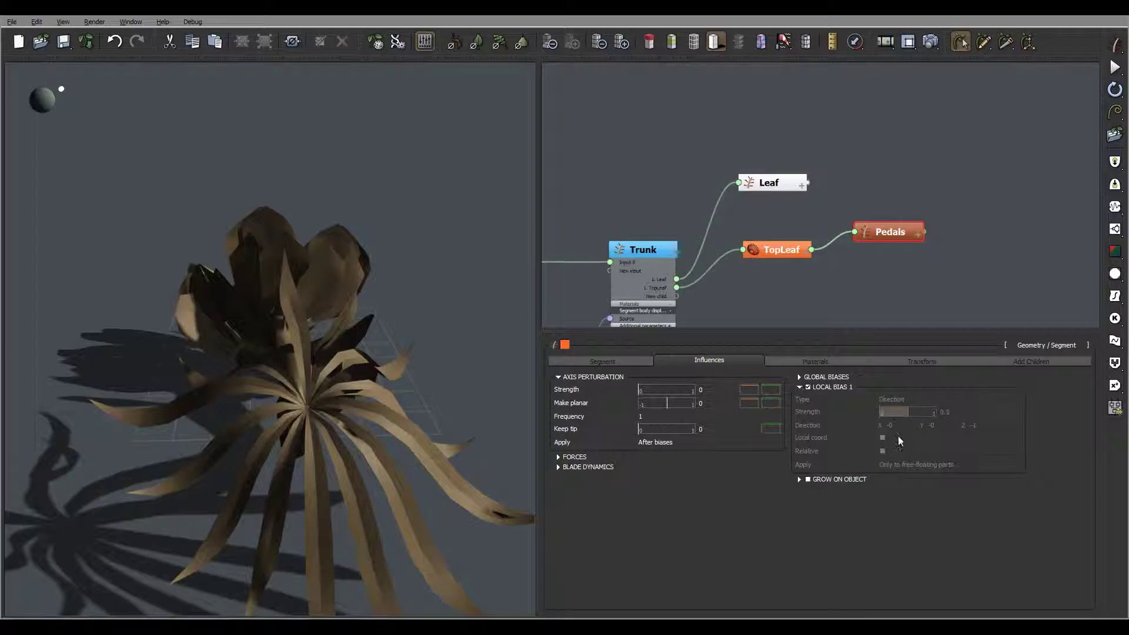
click(901, 390)
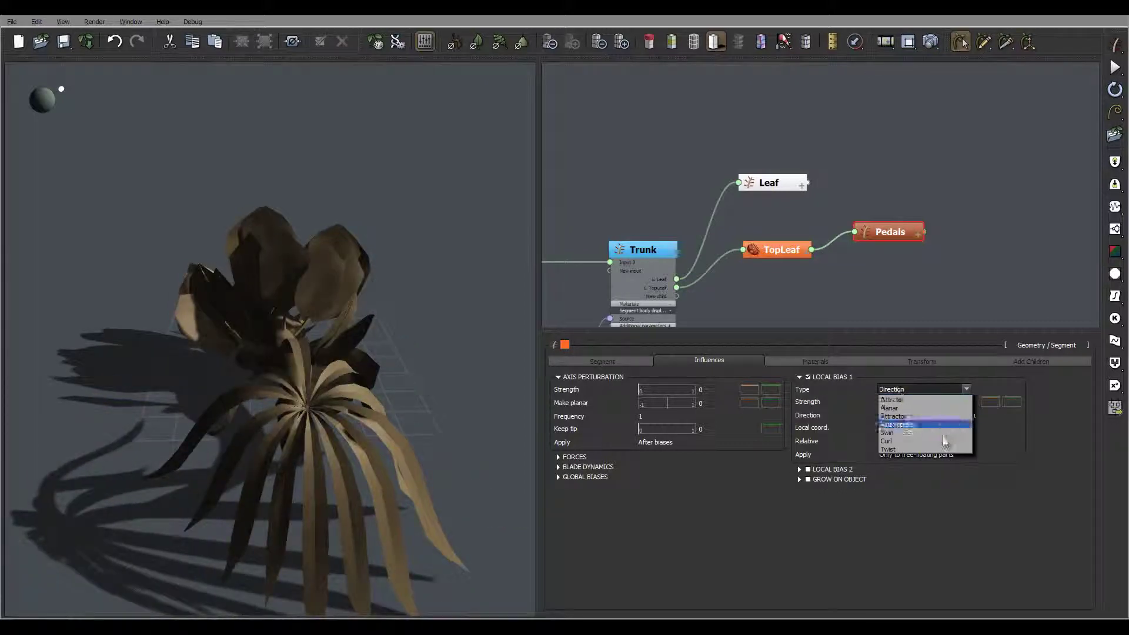
click(947, 444)
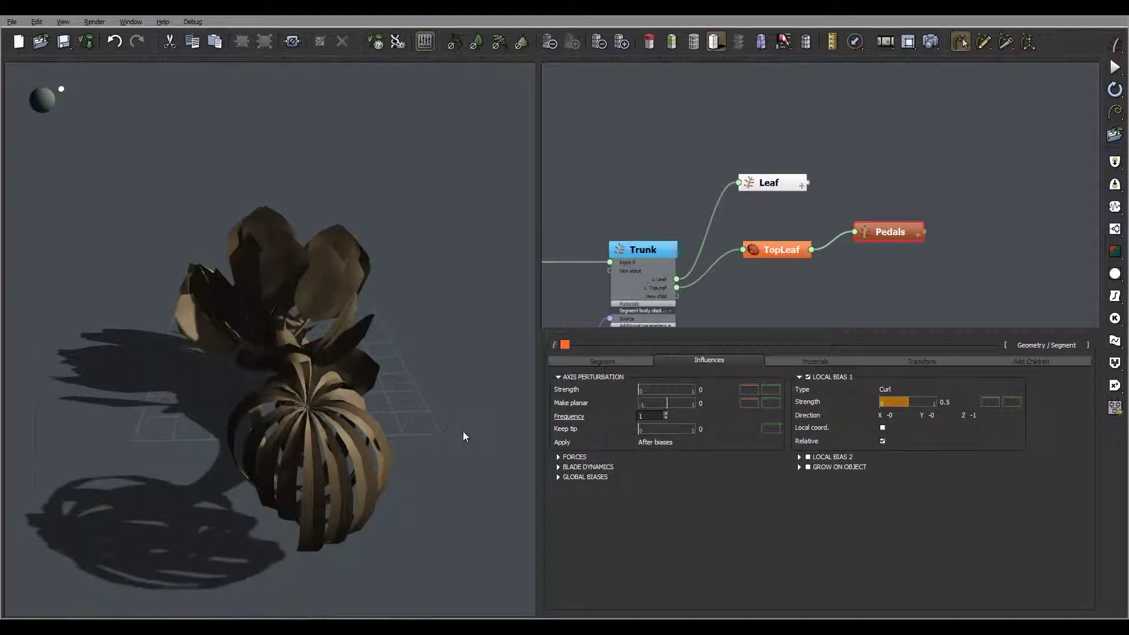
drag(463, 432, 383, 396)
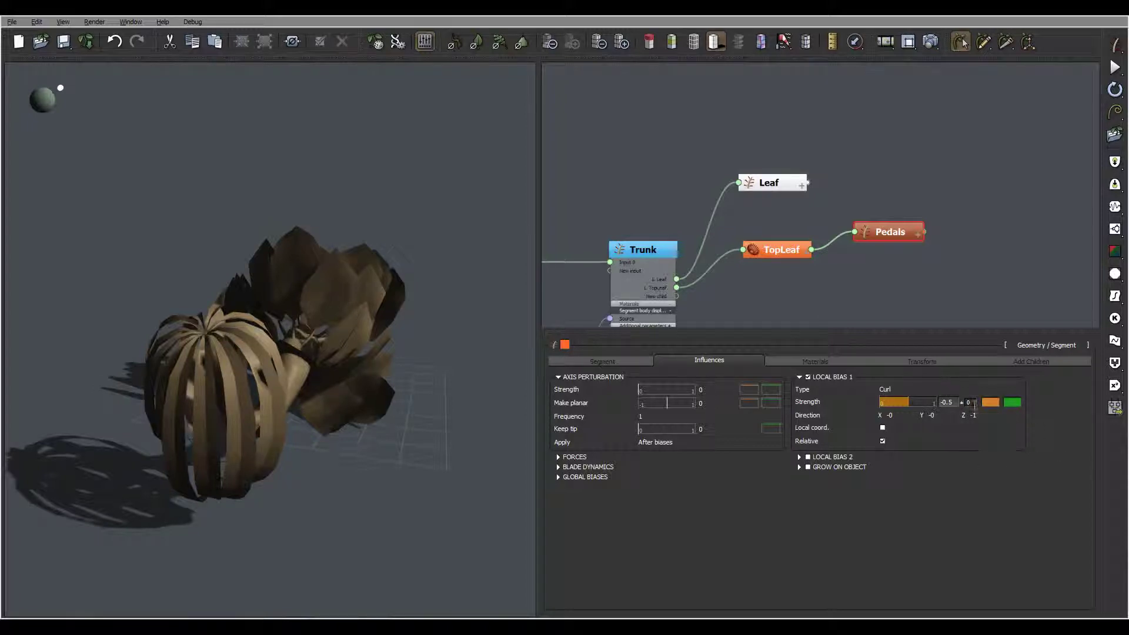
- Set the Curl bias strength's variation to 0.4 and view the petals from different angles
text(.4)
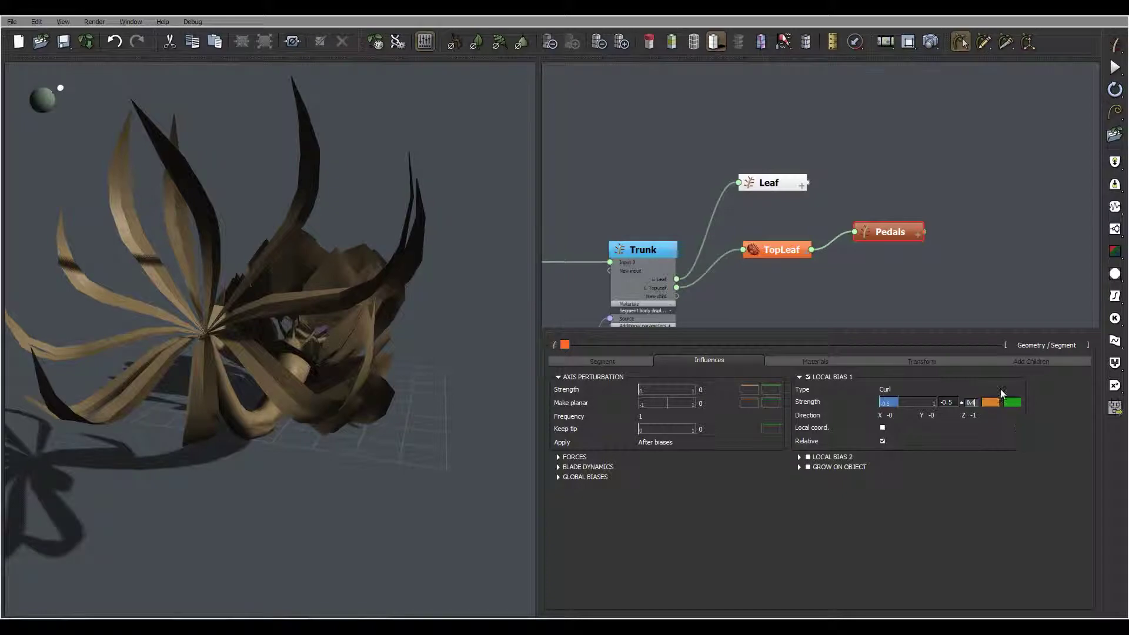
key(Return)
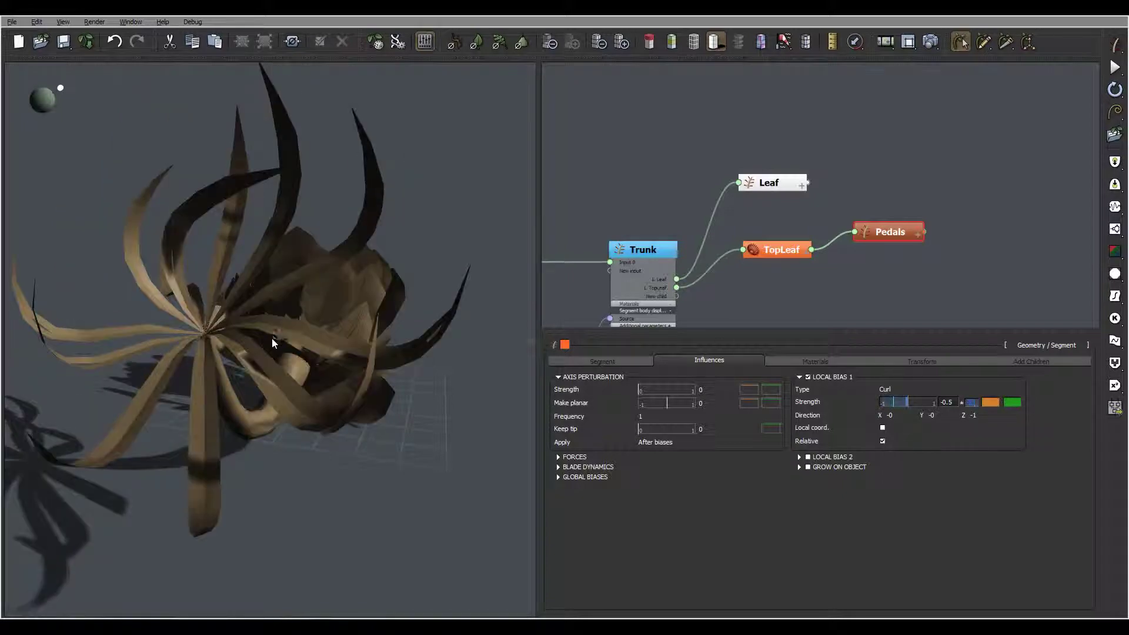
right_drag(274, 341, 283, 316)
drag(283, 320, 356, 369)
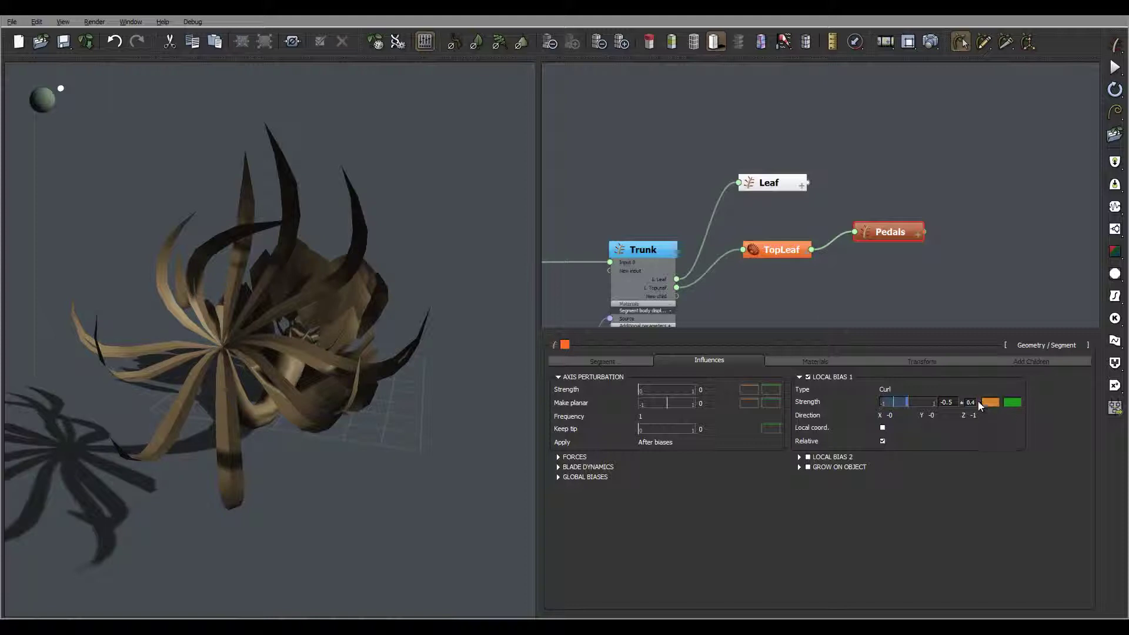
- Set the Curl bias strength's variation to 0.2
drag(979, 402, 855, 398)
text(0.2)
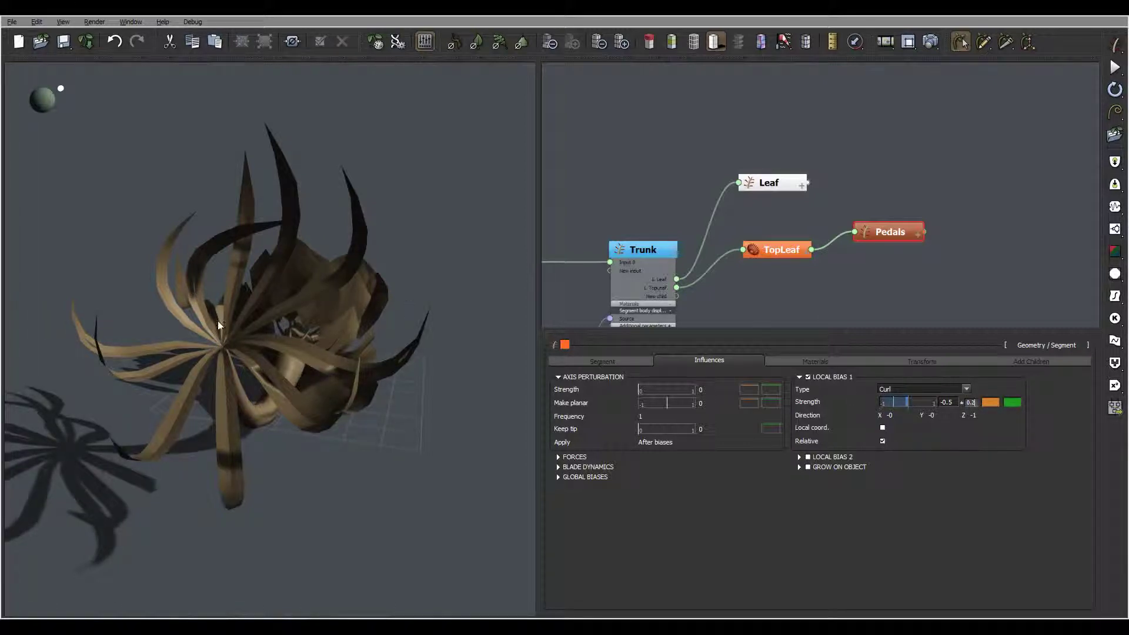
right_drag(247, 337, 378, 304)
- Reposition the viewport light so it shines on the plant from the front, and inspect the curled petals
drag(378, 306, 426, 302)
drag(497, 317, 133, 166)
mouse_move(60, 93)
mouse_down()
mouse_move(28, 92)
mouse_move(42, 97)
mouse_up()
drag(370, 365, 279, 406)
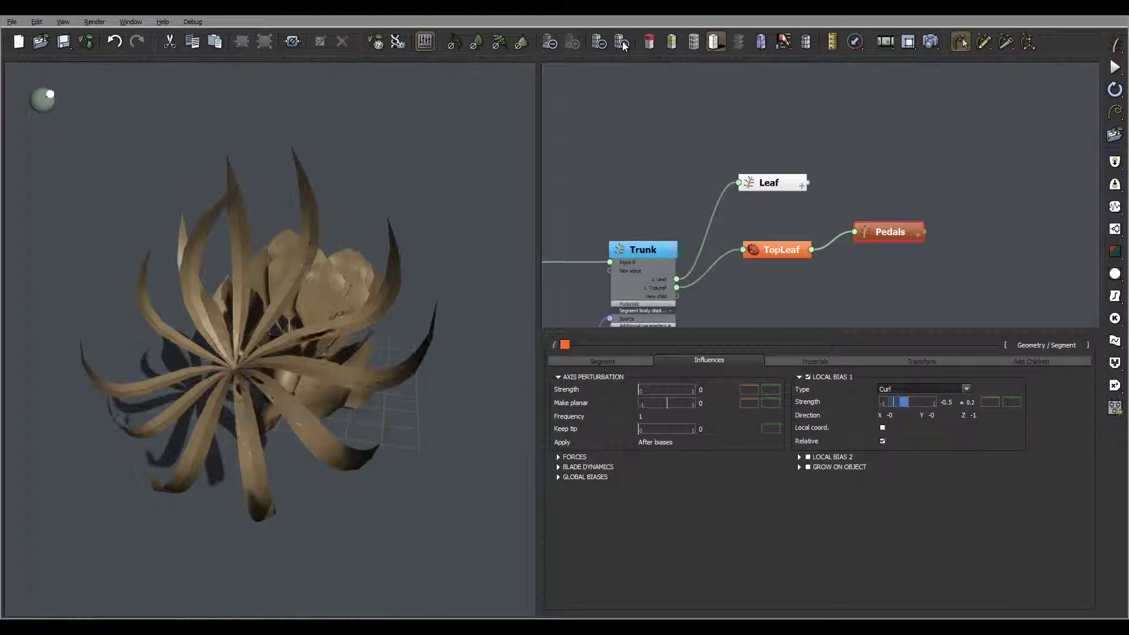
drag(435, 338, 331, 298)
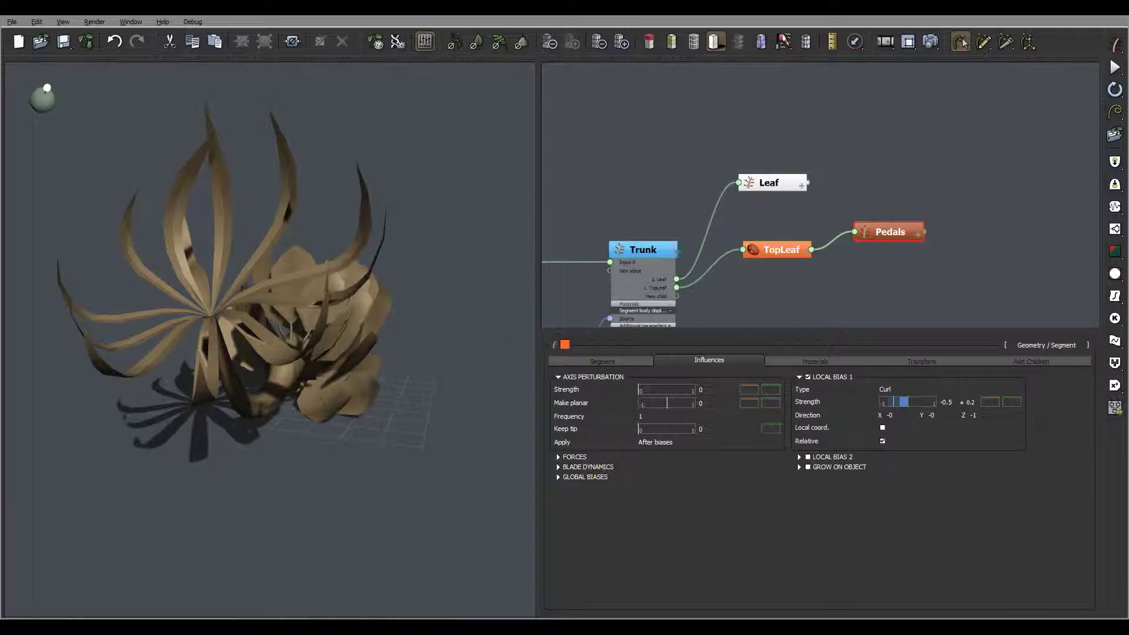